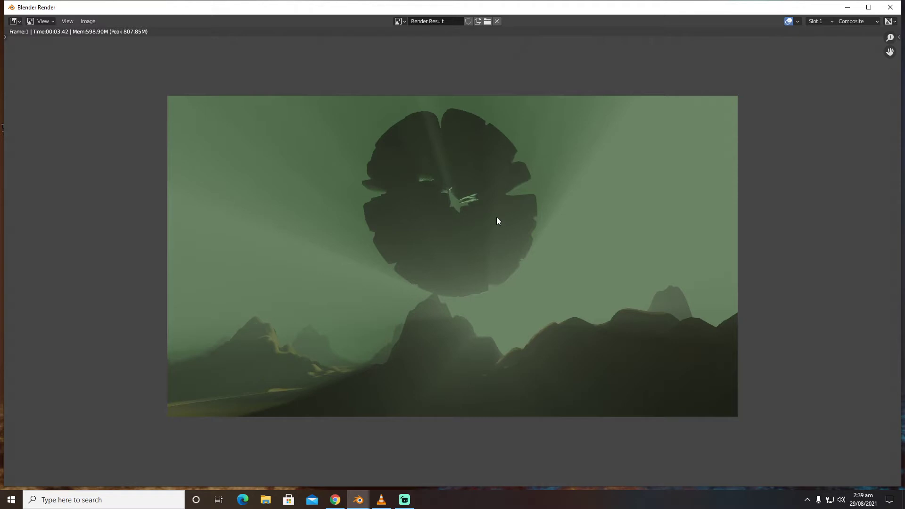
Step: Save the finished terrain scene on drive D: as "terrain panet.blend"
click(846, 6)
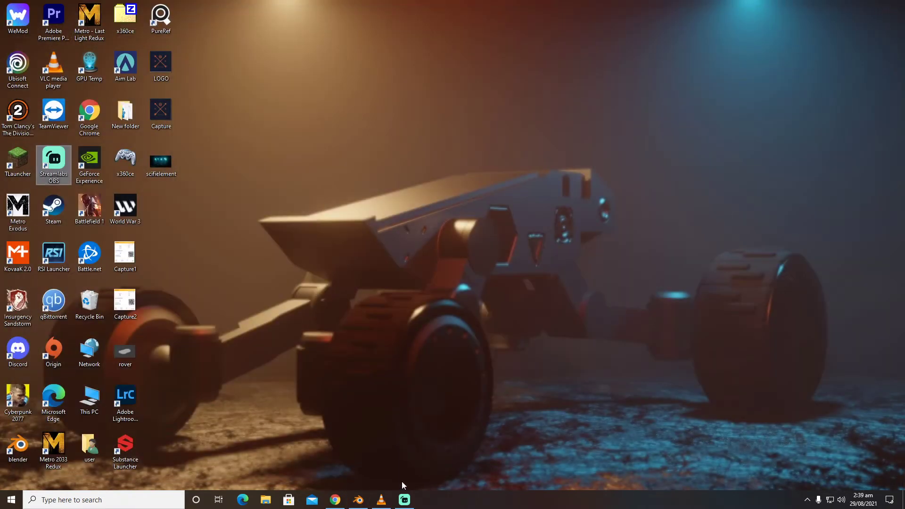
click(358, 501)
click(21, 17)
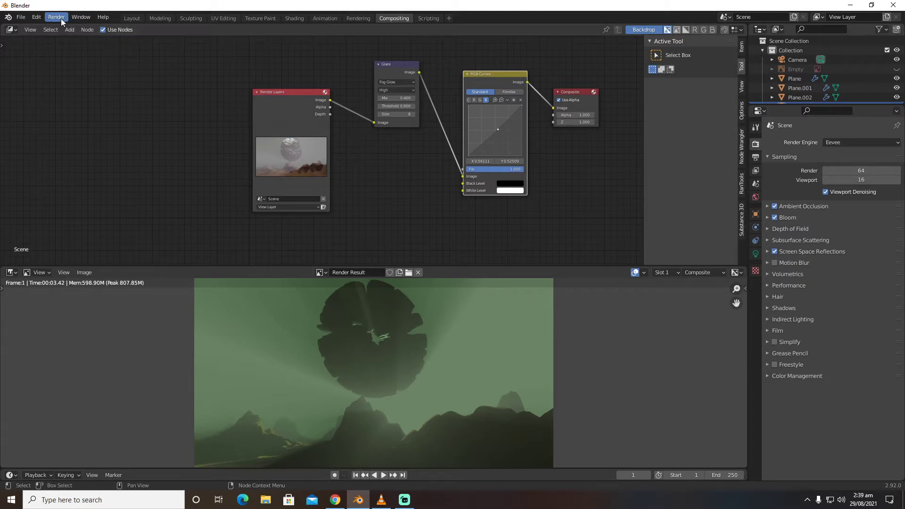
click(20, 17)
click(54, 93)
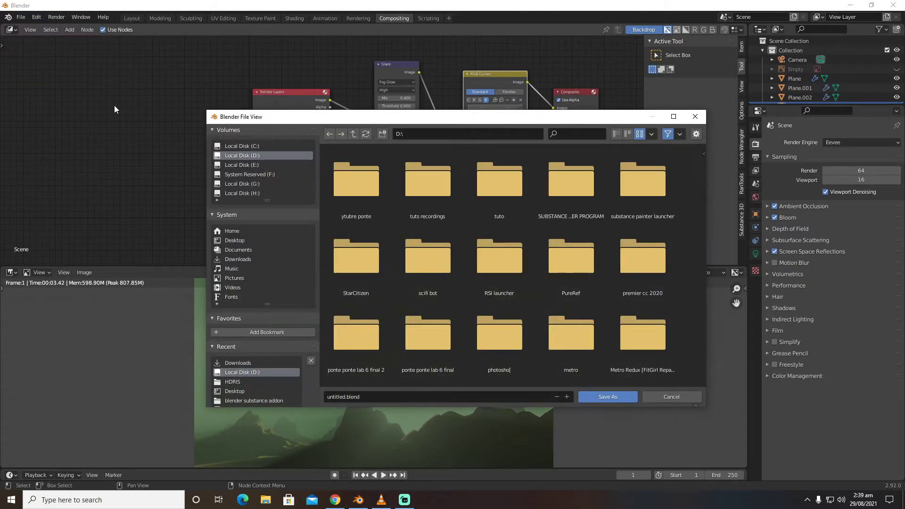
click(397, 394)
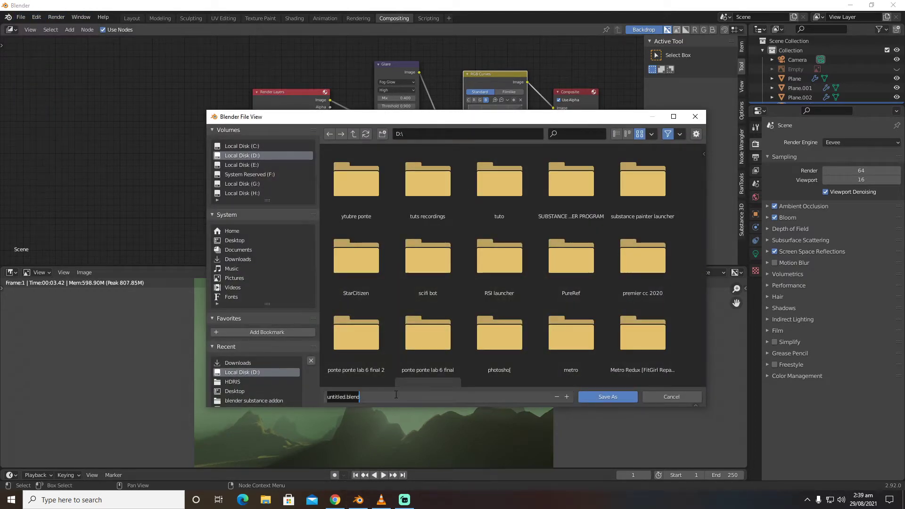
text(terrain panet)
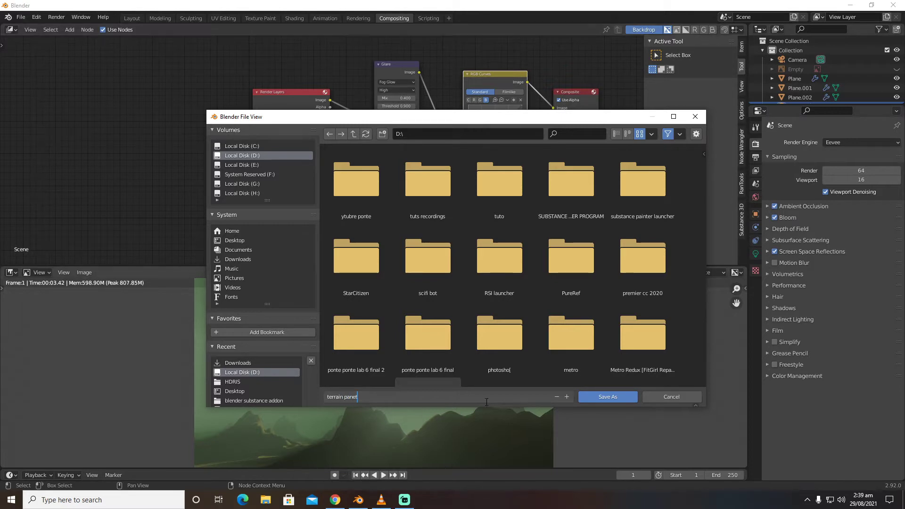
key(Return)
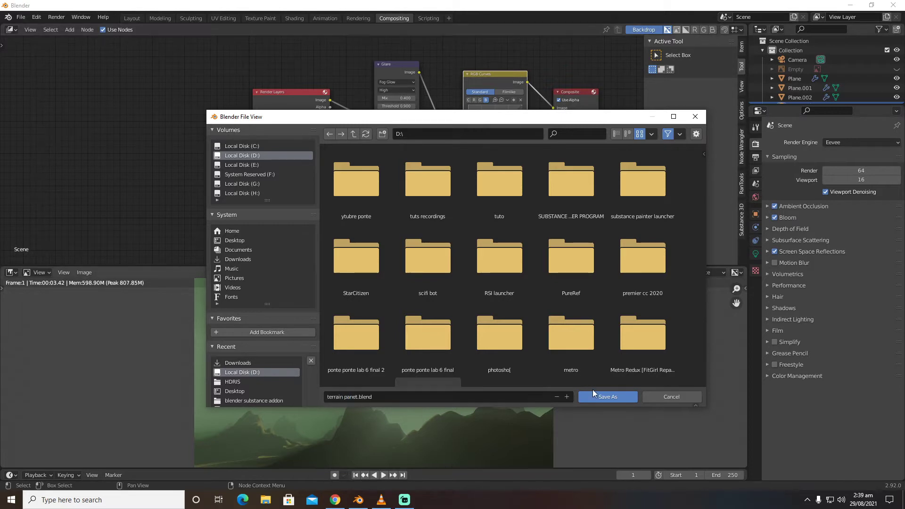
click(601, 398)
Step: Create a new file from the General template
click(21, 17)
mouse_move(42, 30)
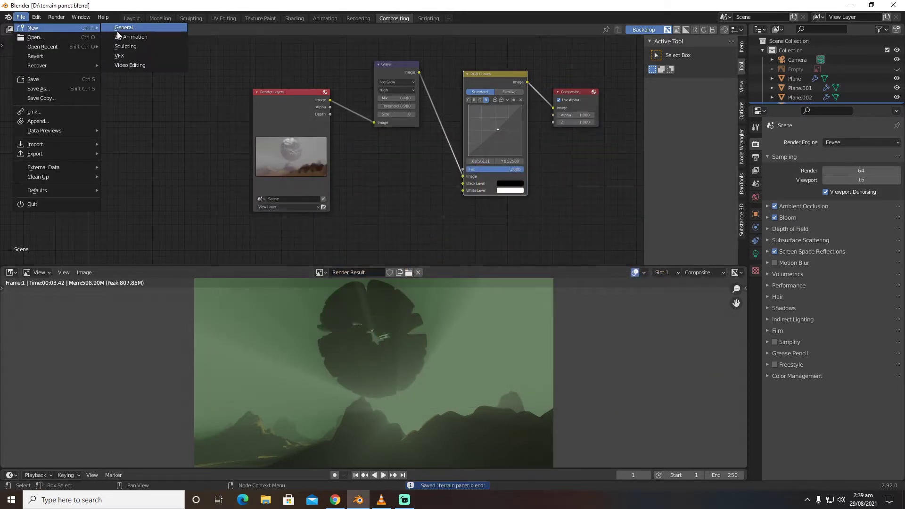
click(118, 30)
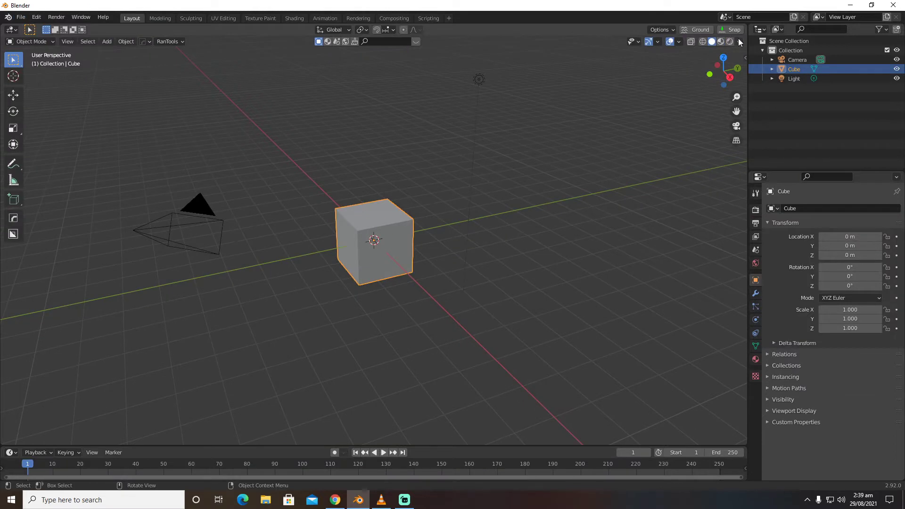
Step: Dock the Shortcut VUr display at the Center and start it
click(740, 42)
click(746, 53)
click(745, 56)
click(742, 157)
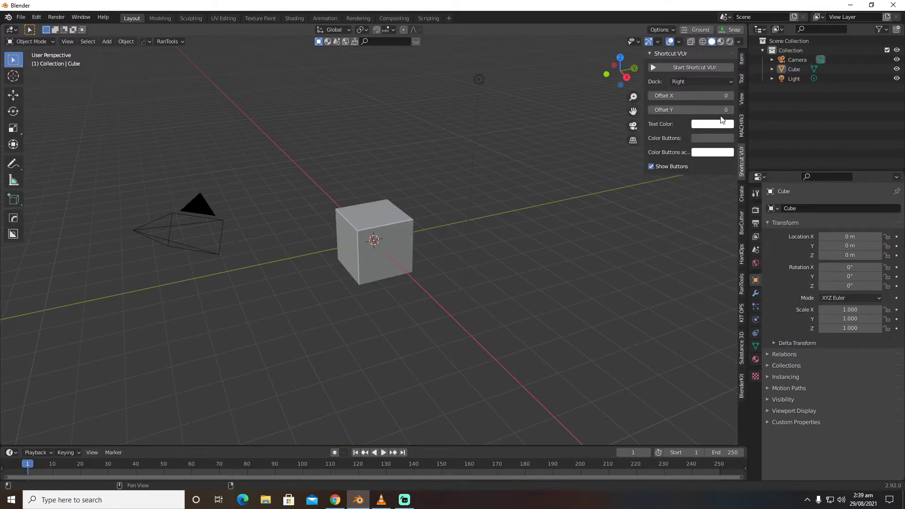
click(709, 83)
click(696, 111)
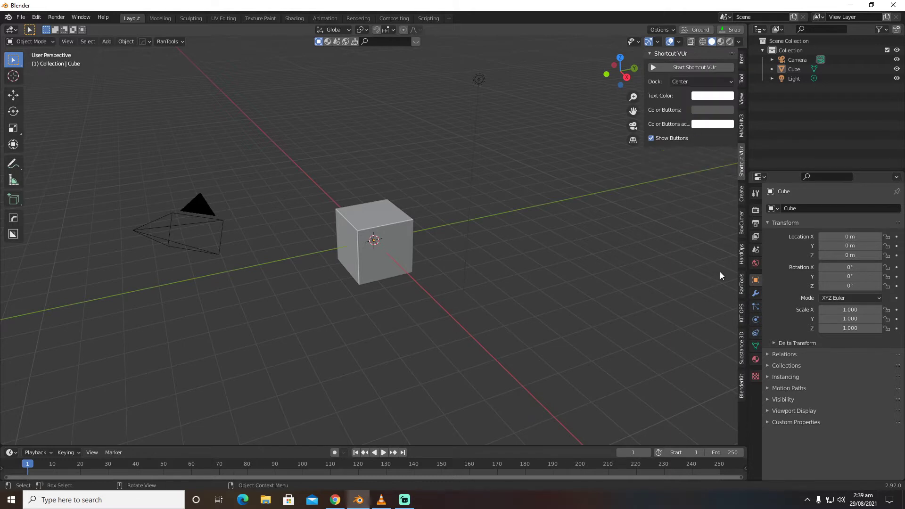
click(692, 70)
Step: Enable Ambient Occlusion, Bloom and Screen Space Reflections in the Eevee render settings
click(756, 210)
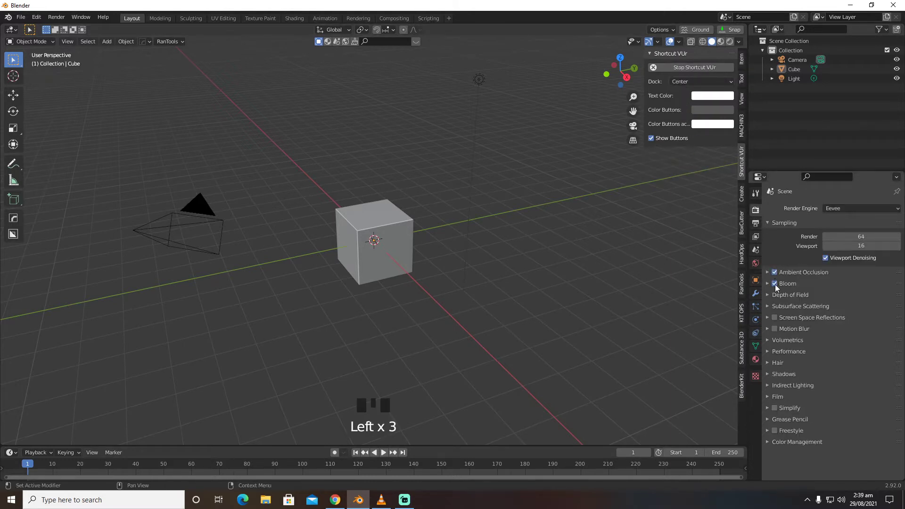
click(778, 319)
click(775, 318)
click(769, 317)
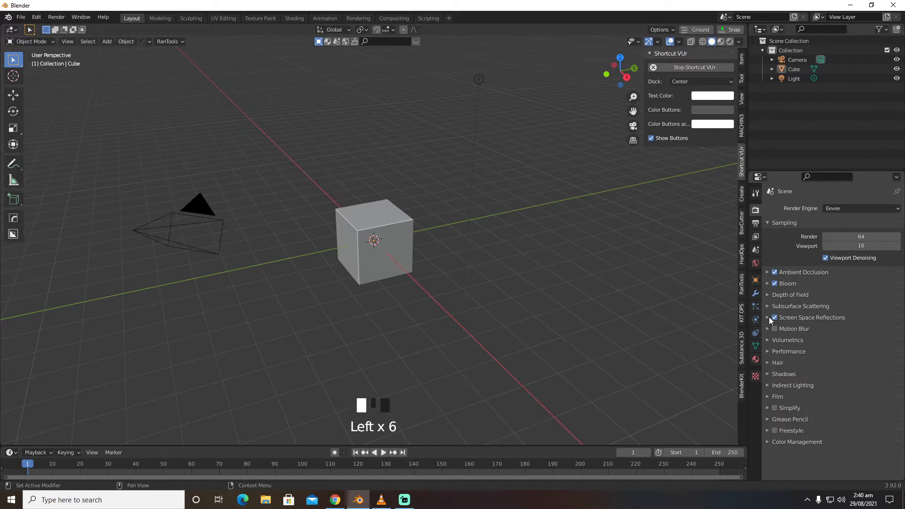
Step: Delete the default cube from the scene
click(407, 256)
key(x)
click(401, 253)
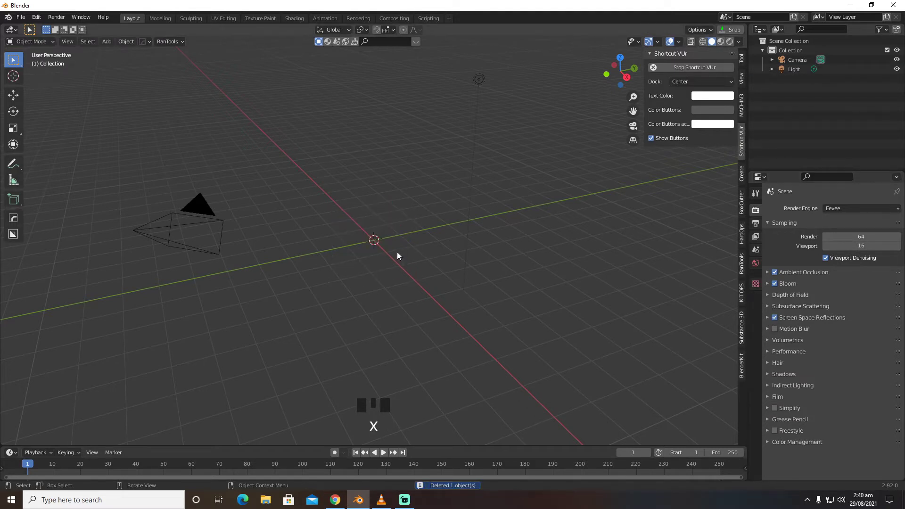
Step: Add a torus mesh at the world origin and expand its creation settings
middle_drag(397, 252, 357, 235)
key(shift+a)
mouse_move(355, 113)
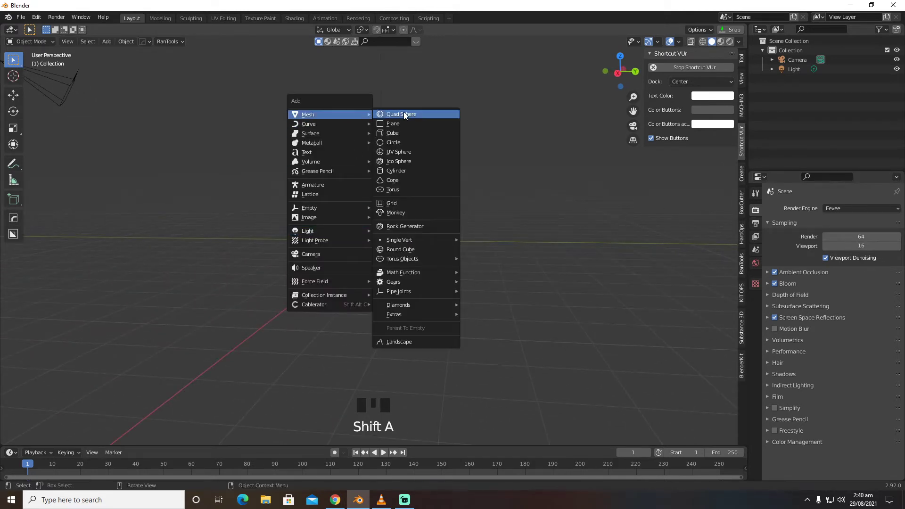
click(404, 189)
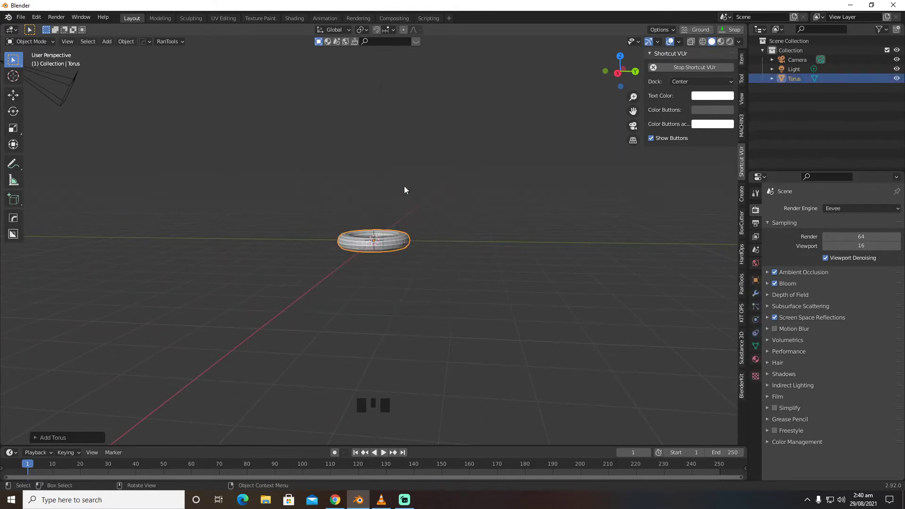
scroll(322, 267, up, 7)
middle_drag(322, 266, 358, 236)
click(87, 434)
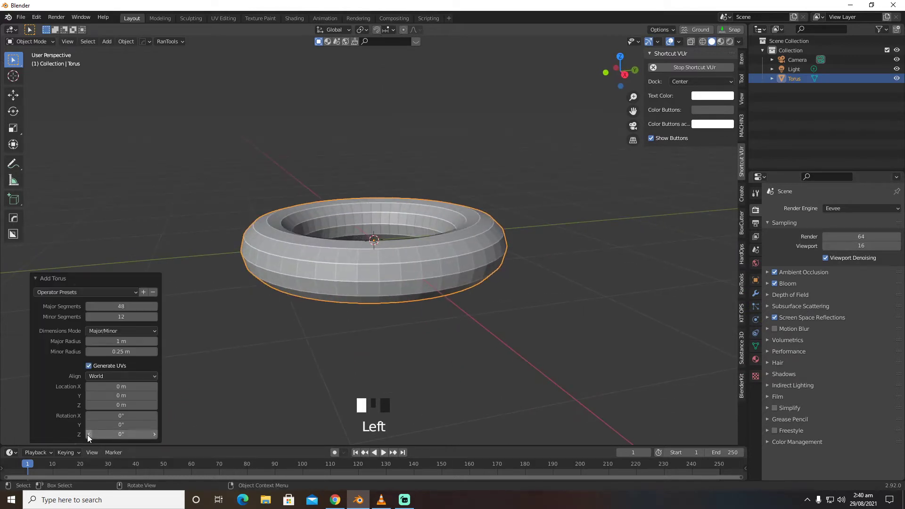
Step: Reduce the torus's major segments to 5 and examine the coarse ring from several angles
drag(129, 306, 95, 306)
middle_drag(245, 249, 301, 224)
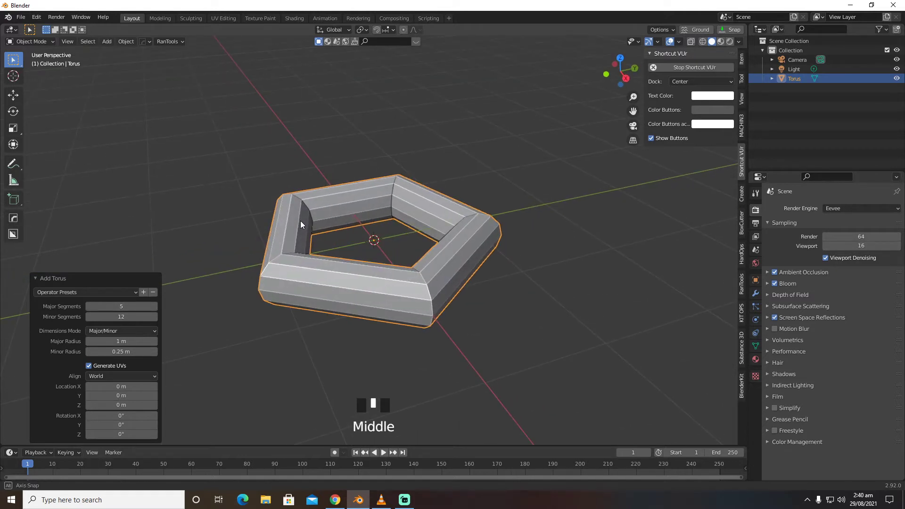
middle_drag(301, 224, 323, 215)
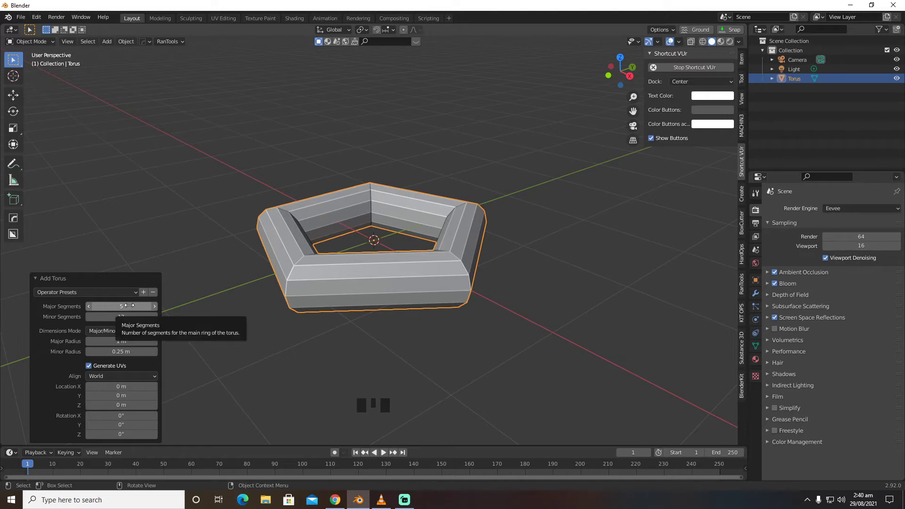
Step: Set the torus to 45 major segments and 42 minor segments
drag(129, 305, 172, 305)
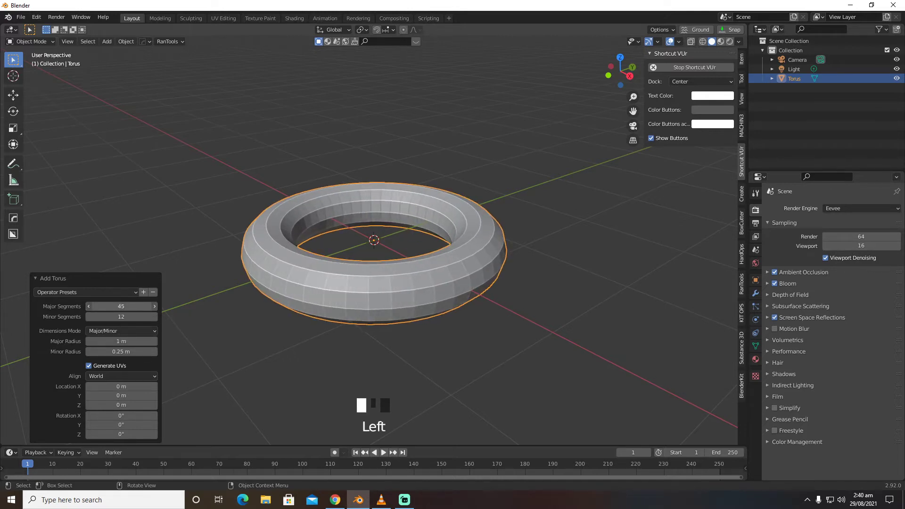
drag(121, 317, 149, 317)
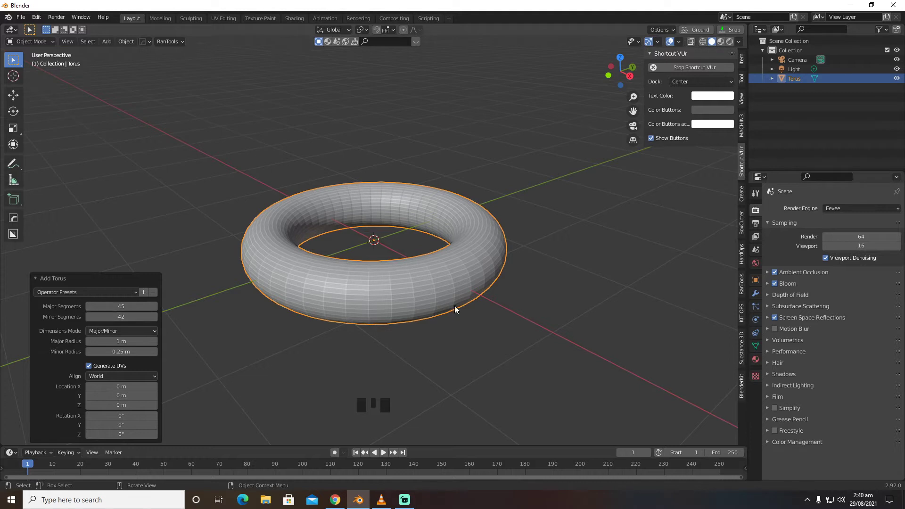
click(486, 352)
Step: Rotate the torus 90° about the global Y axis so that it stands upright
scroll(485, 351, down, 4)
click(406, 256)
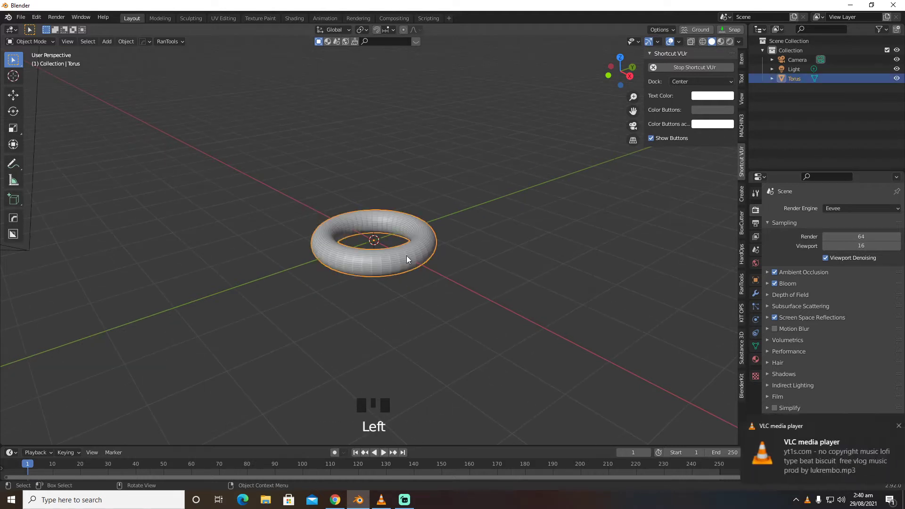
text(ry90)
key(Return)
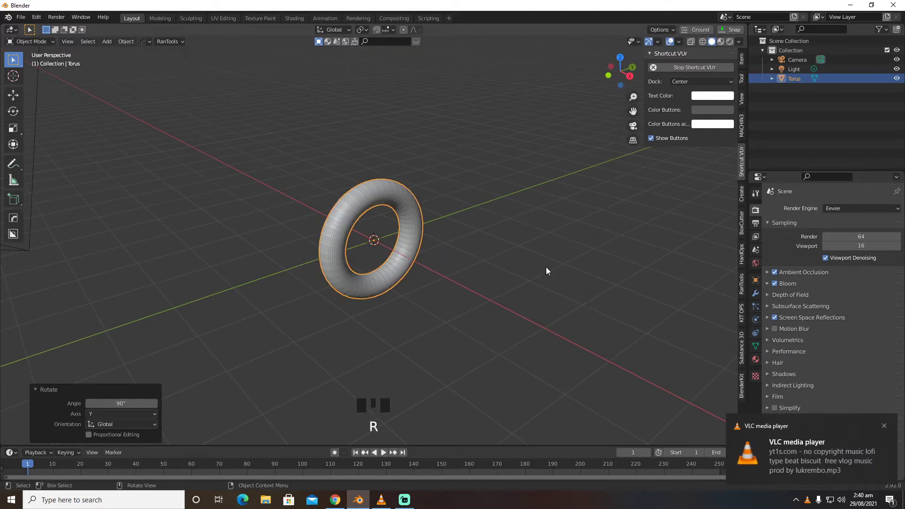
middle_drag(540, 283, 438, 258)
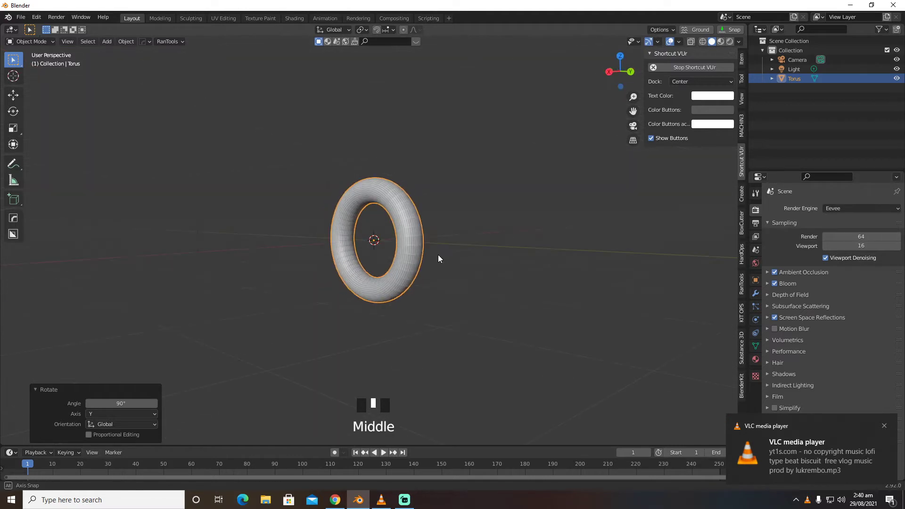
middle_drag(514, 266, 605, 276)
Step: Add a Displace modifier to the torus and create a new texture for it
click(756, 293)
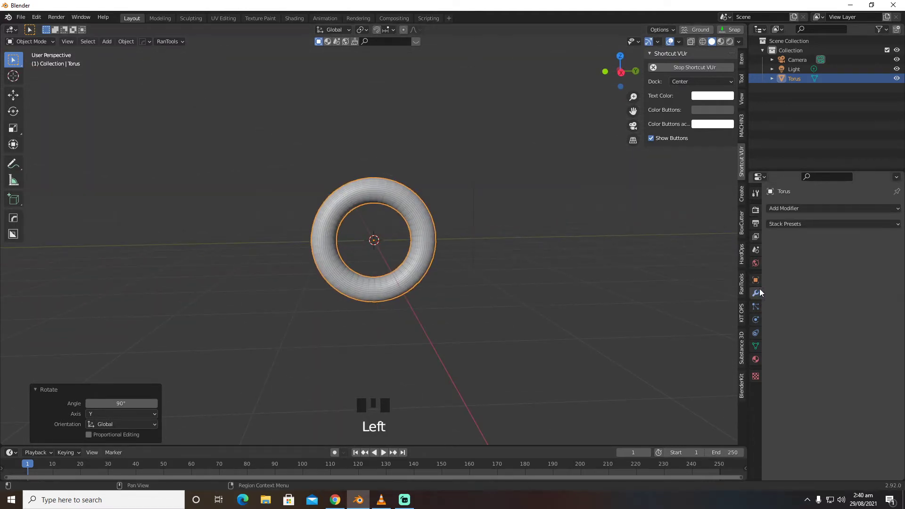
click(827, 208)
click(790, 267)
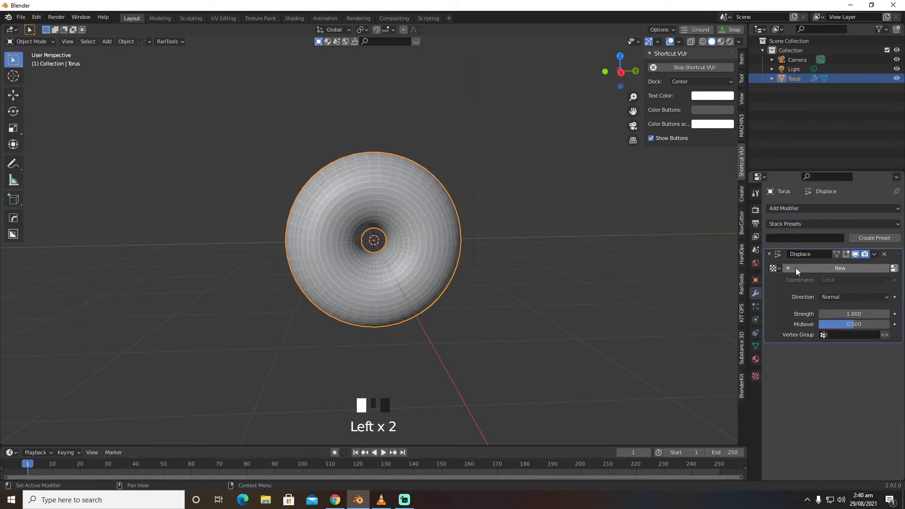
click(842, 268)
click(895, 269)
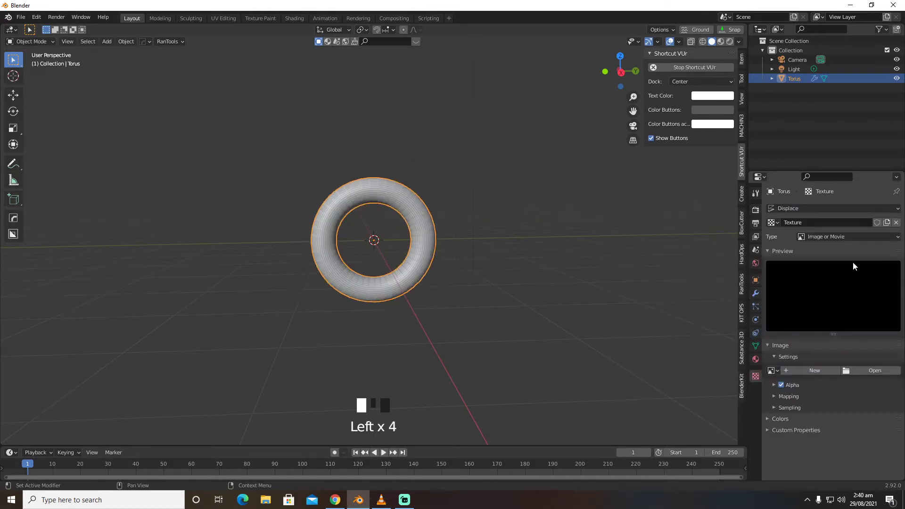
Step: Make the displacement texture Clouds with the Voronoi Crackle noise basis and a size of 2.00
click(842, 237)
click(824, 266)
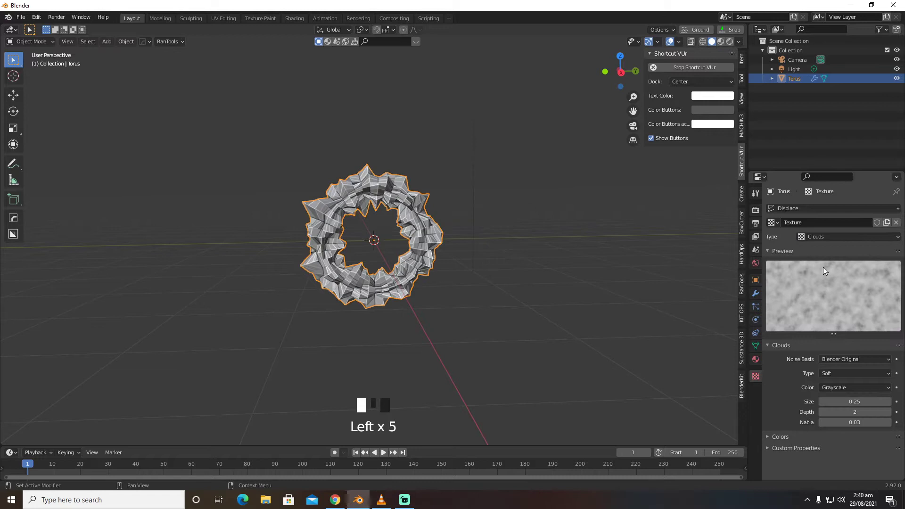
click(851, 363)
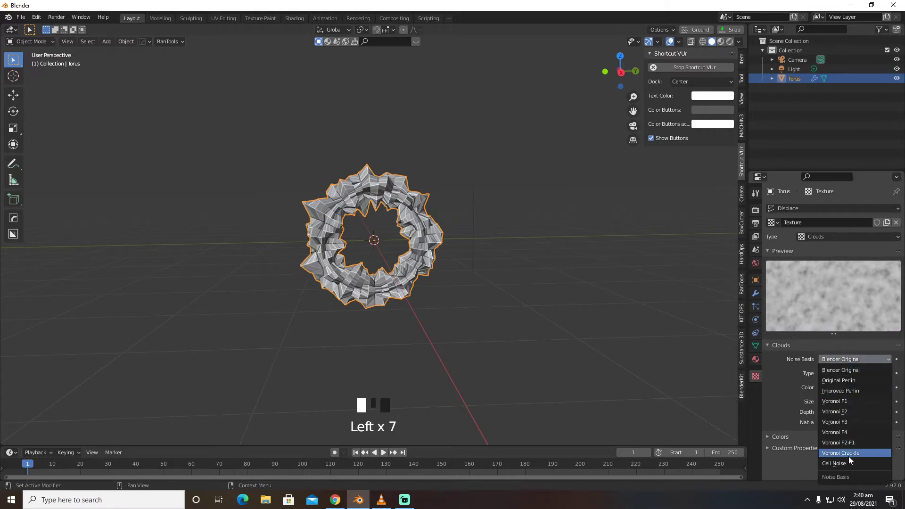
click(848, 454)
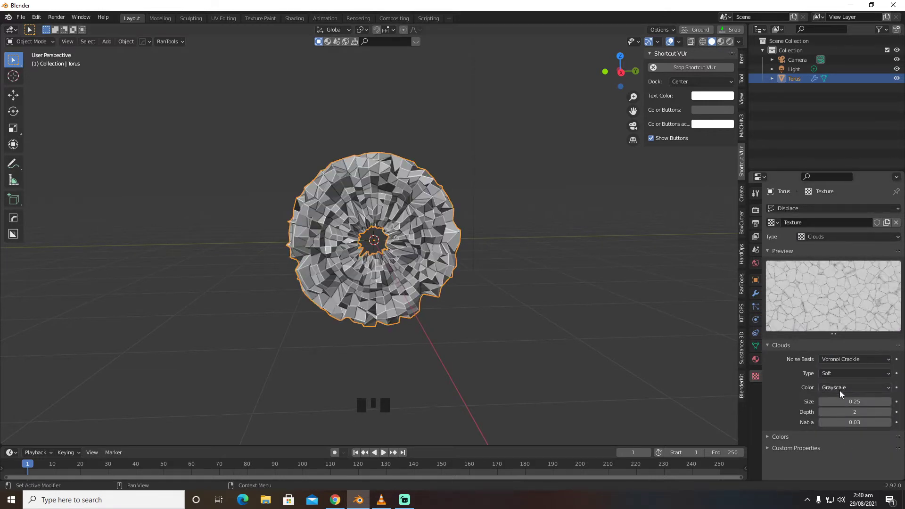
drag(847, 401, 901, 401)
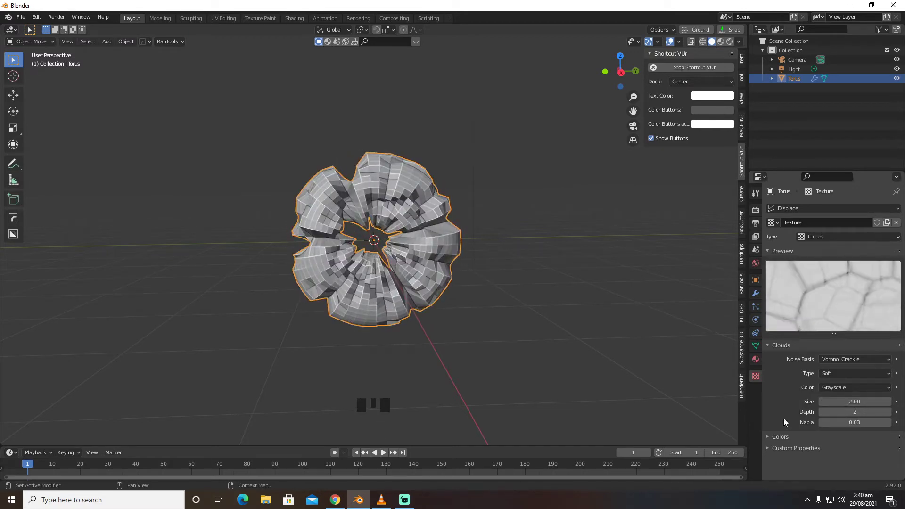
Step: Set the brightness of the displacement texture's colors to 0.740
click(769, 436)
scroll(832, 423, down, 4)
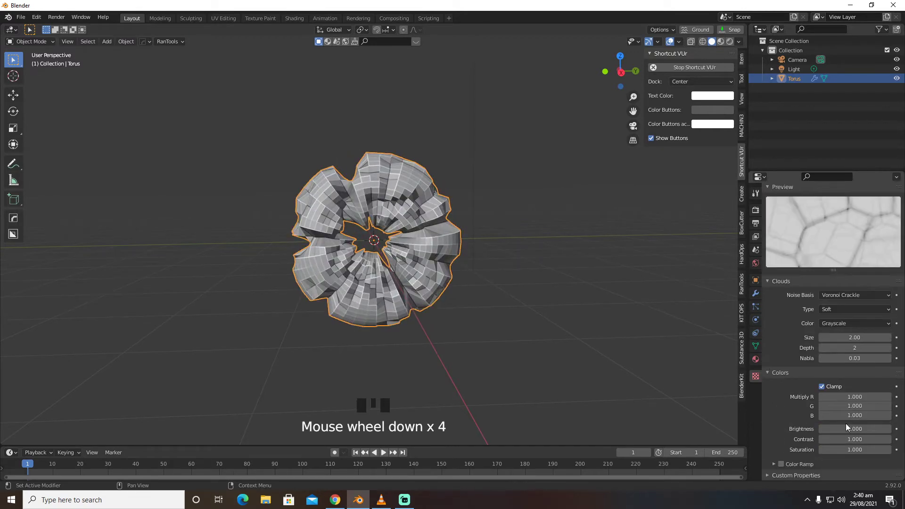
mouse_move(847, 425)
mouse_down()
mouse_move(872, 425)
mouse_move(843, 425)
mouse_up()
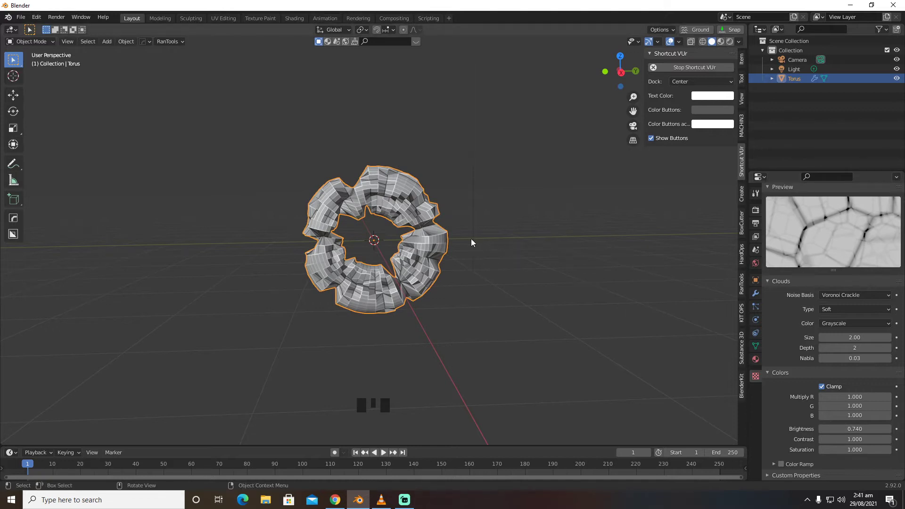
Step: Add a 2 m mesh plane at the world origin
key(shift+a)
mouse_move(446, 282)
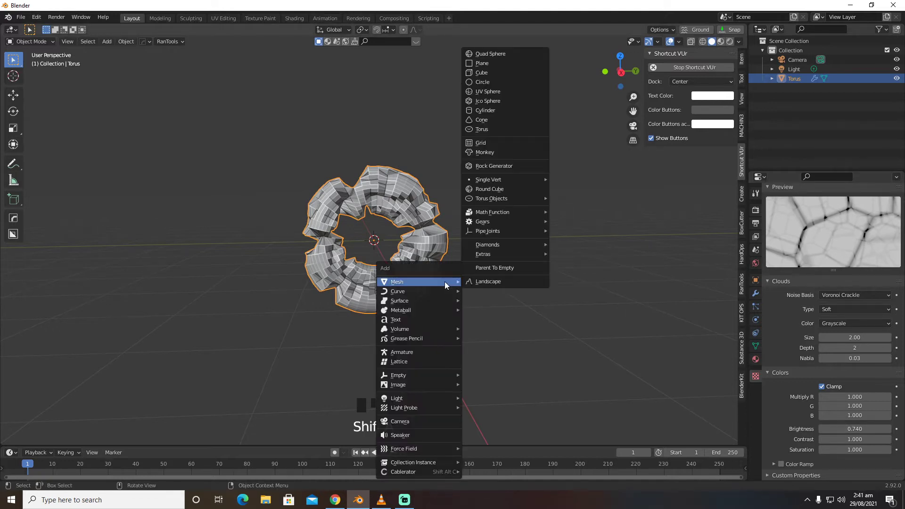
click(493, 60)
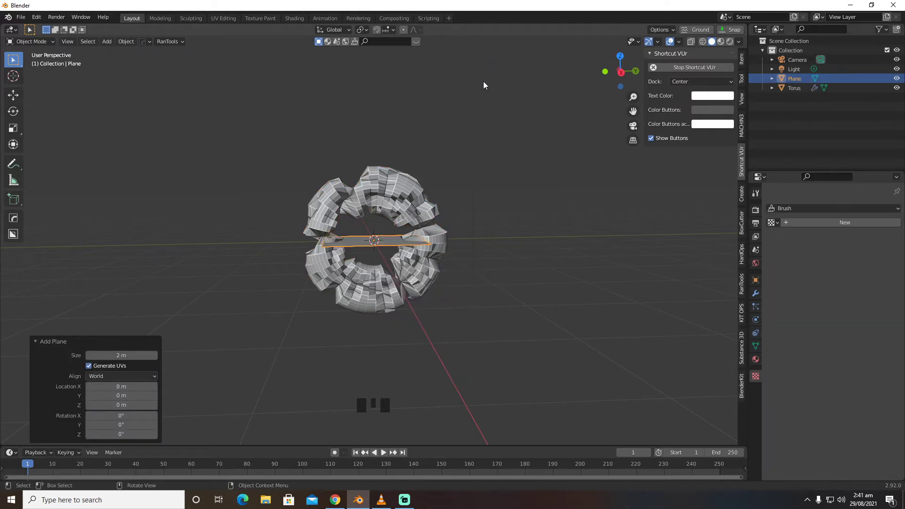
key(g)
key(z)
click(459, 150)
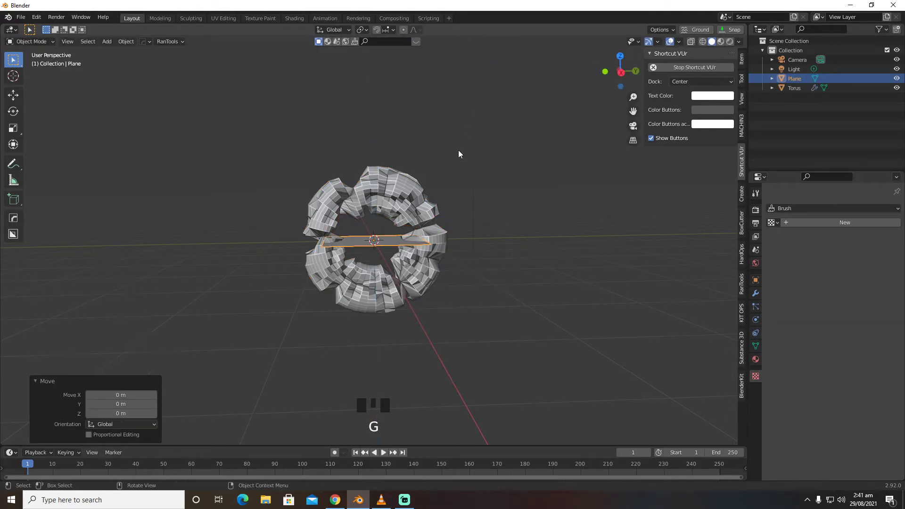
Step: Raise the torus about 1.69 m along the global Z axis so that it floats above the plane
click(421, 195)
key(g)
key(z)
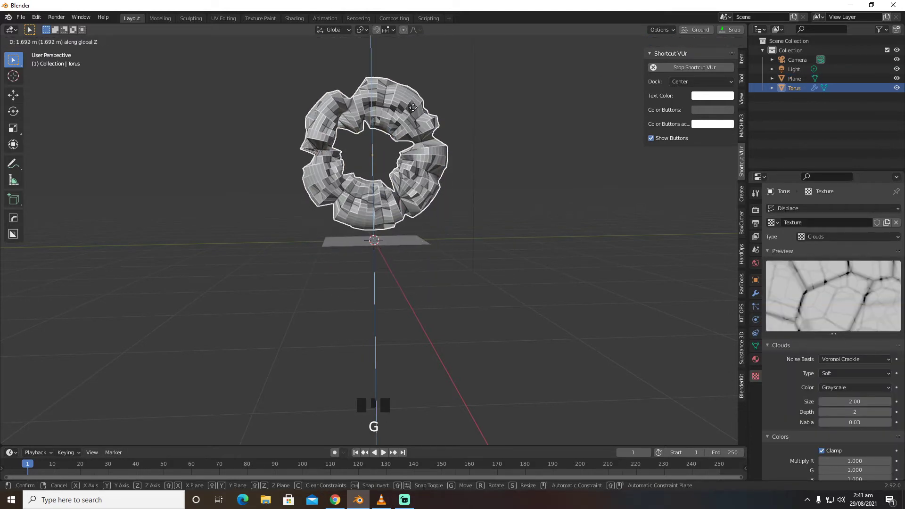
click(395, 234)
Step: Scale the plane up by a factor of 9 to make a large ground surface
click(393, 235)
key(s)
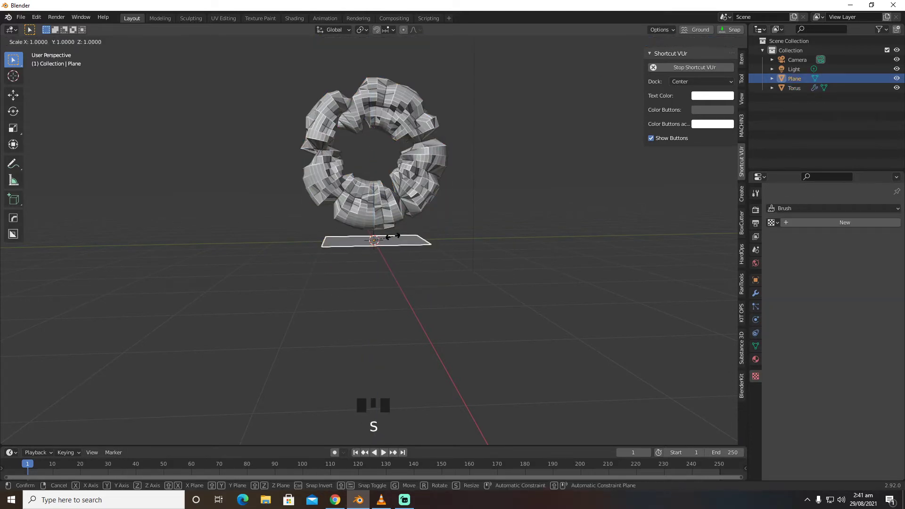
key(9)
click(392, 236)
Step: Subdivide the whole ground plane with 100 cuts and return to Object Mode
key(Tab)
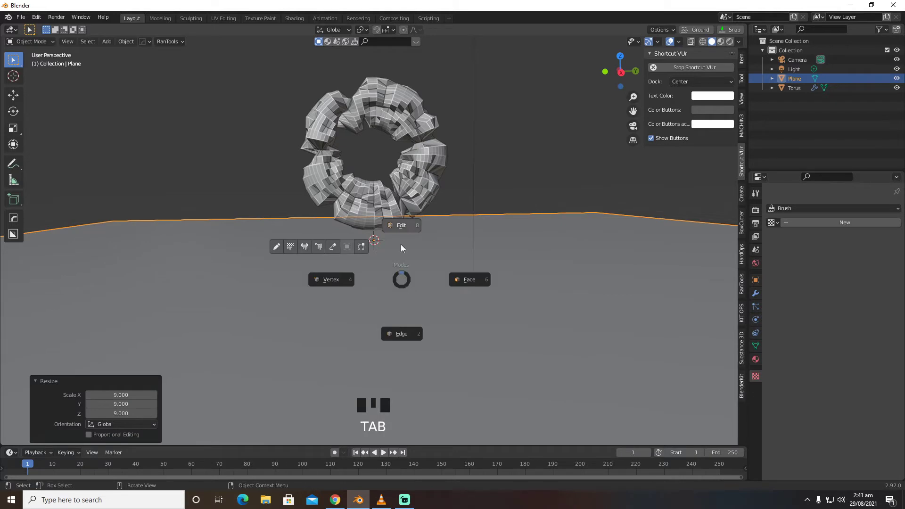
click(400, 244)
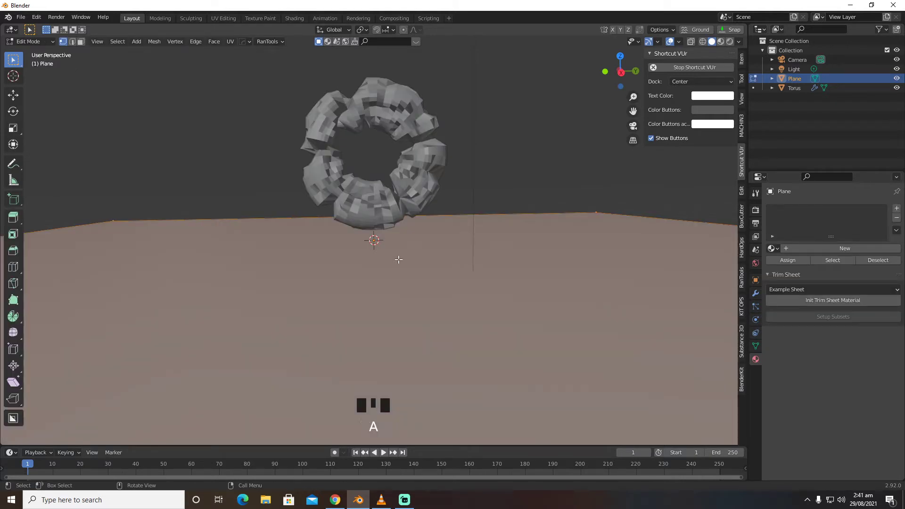
right_click(398, 259)
click(398, 260)
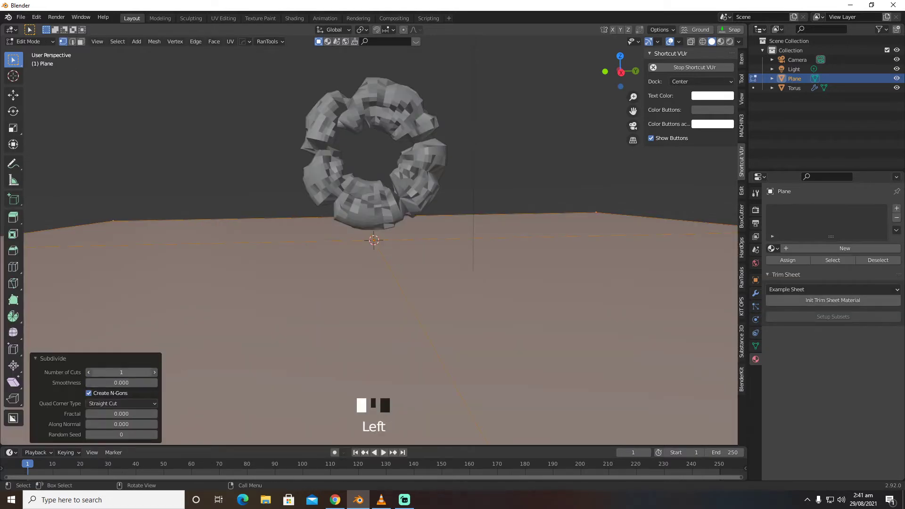
click(134, 372)
text(00)
key(Return)
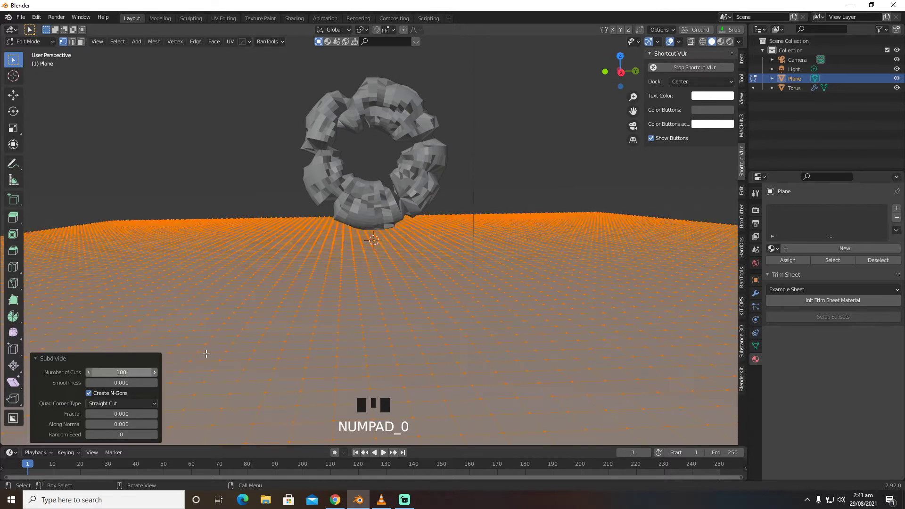
key(Tab)
click(391, 240)
Step: Frame the torus above the ground from a low angle and align the camera to that view
scroll(392, 240, down, 4)
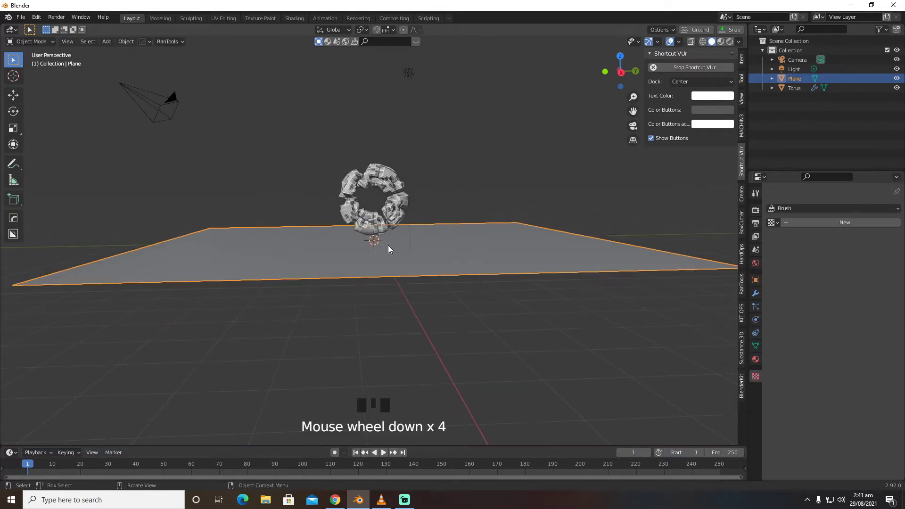
middle_drag(388, 245, 406, 304)
scroll(409, 241, up, 2)
scroll(418, 210, up, 1)
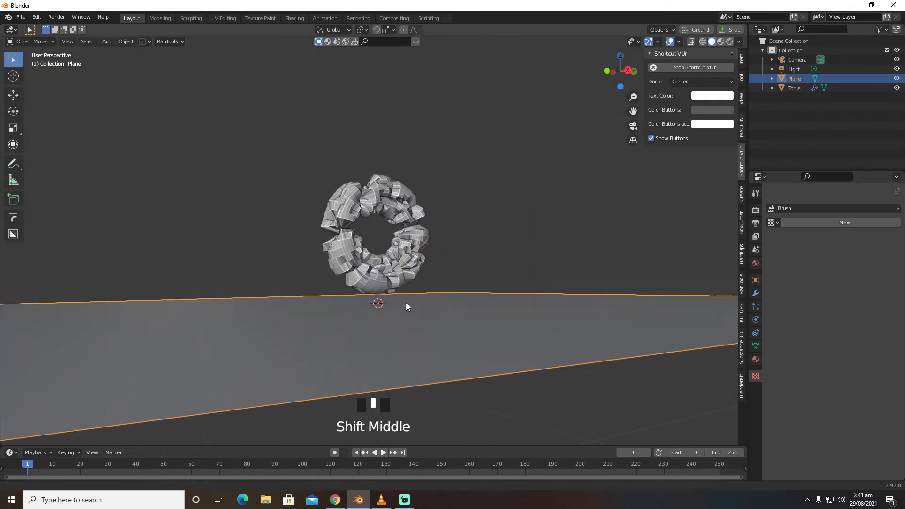
key(ctrl+alt+KP_0)
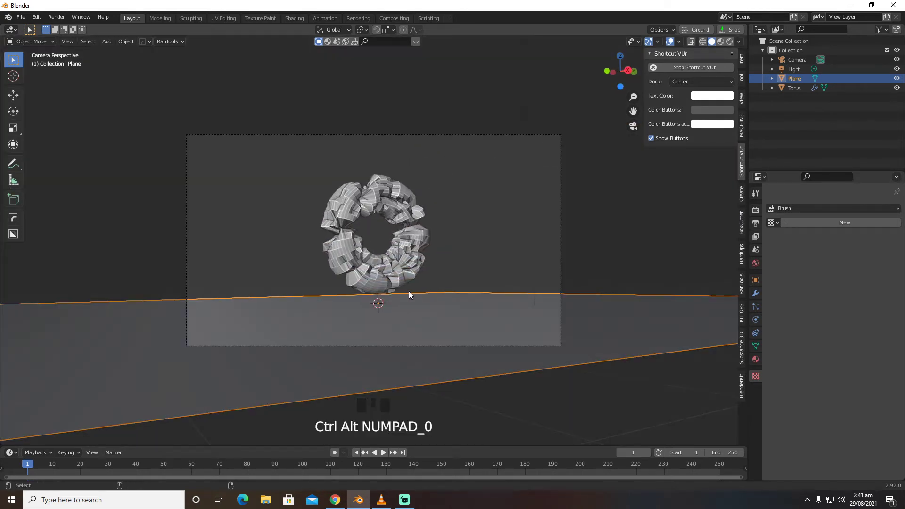
Step: Set the camera's focal length to 29 mm
click(799, 60)
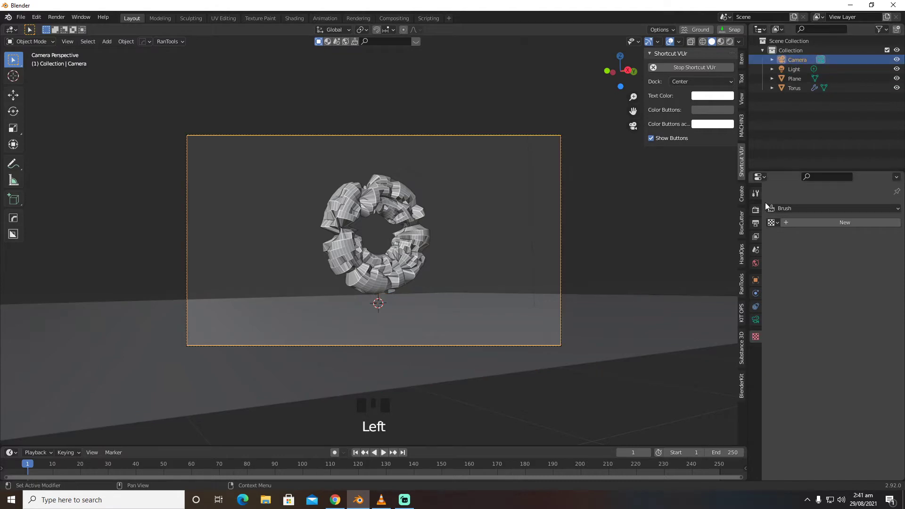
click(756, 210)
click(757, 320)
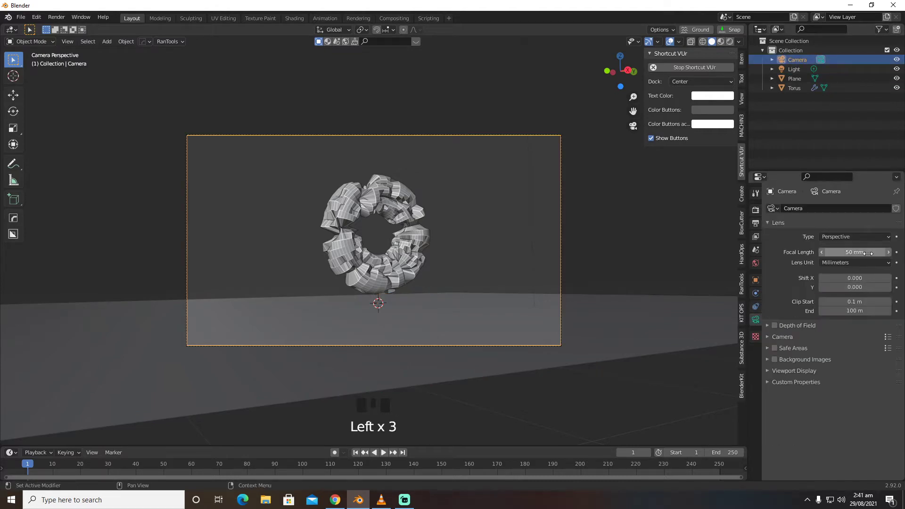
drag(869, 254, 823, 254)
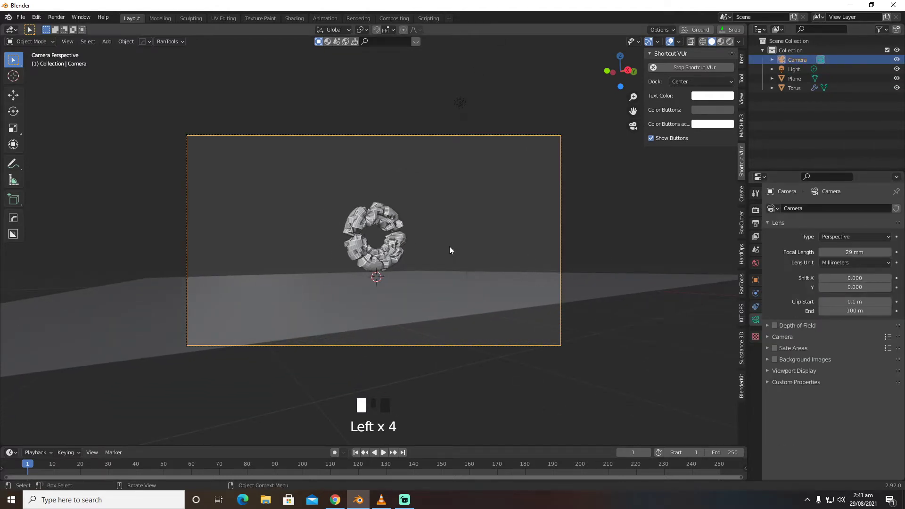
Step: Set the torus's Z rotation to -50.9° and raise it about 2.37 m along the global Z axis
click(393, 242)
click(756, 280)
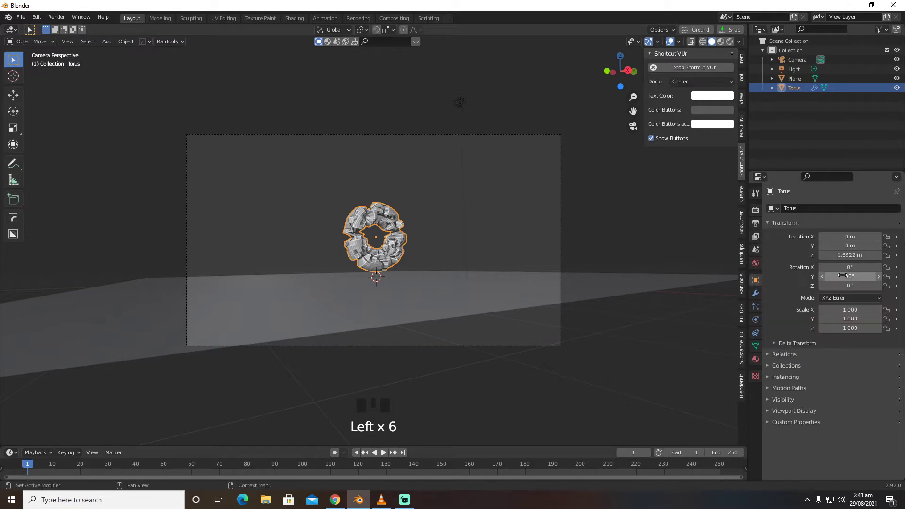
drag(851, 286, 827, 285)
key(g)
key(z)
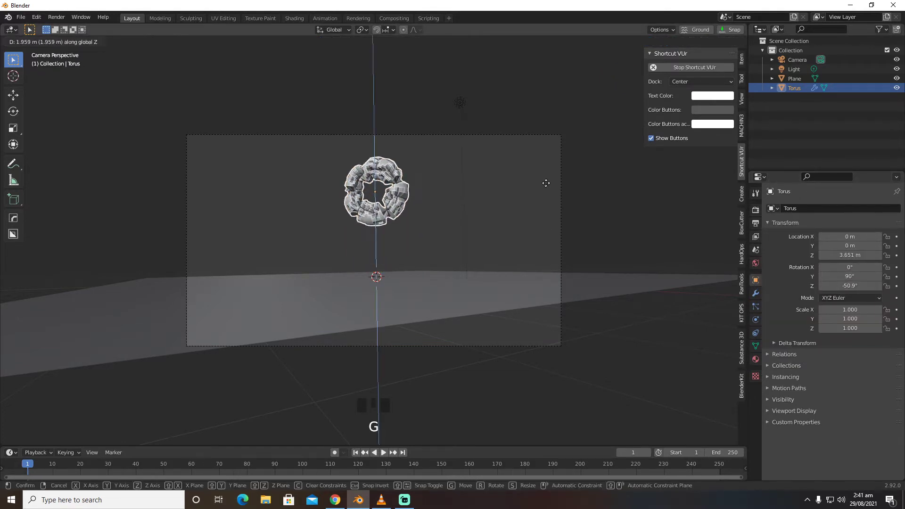
click(548, 178)
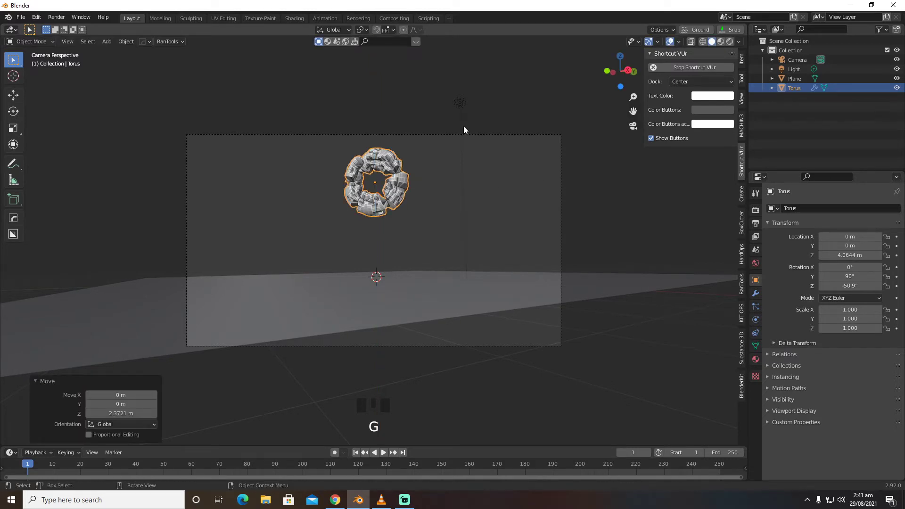
Step: Replace the existing light in the scene with a new Sun light
click(460, 103)
key(x)
click(461, 105)
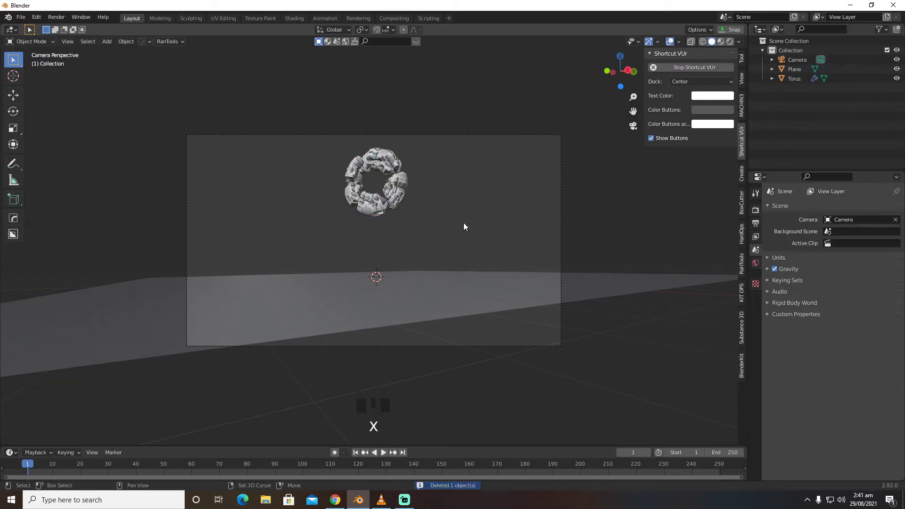
key(shift+a)
mouse_move(424, 349)
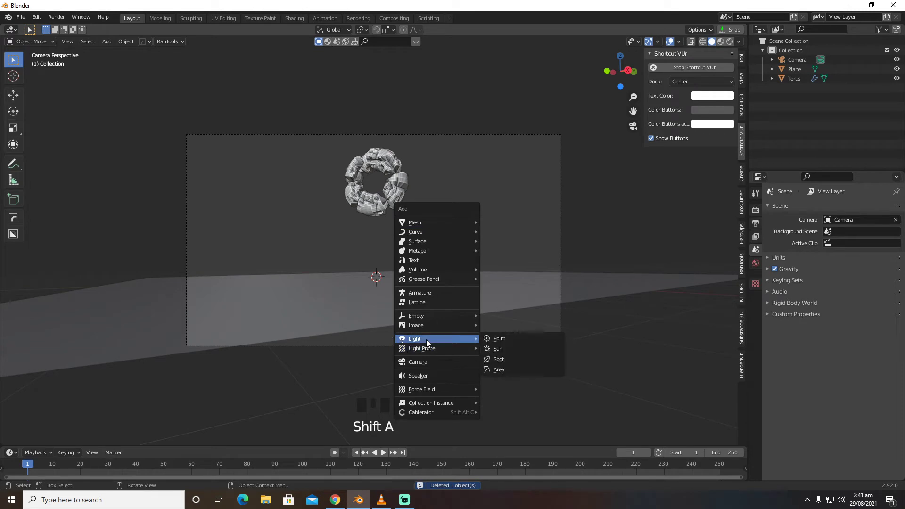
click(502, 352)
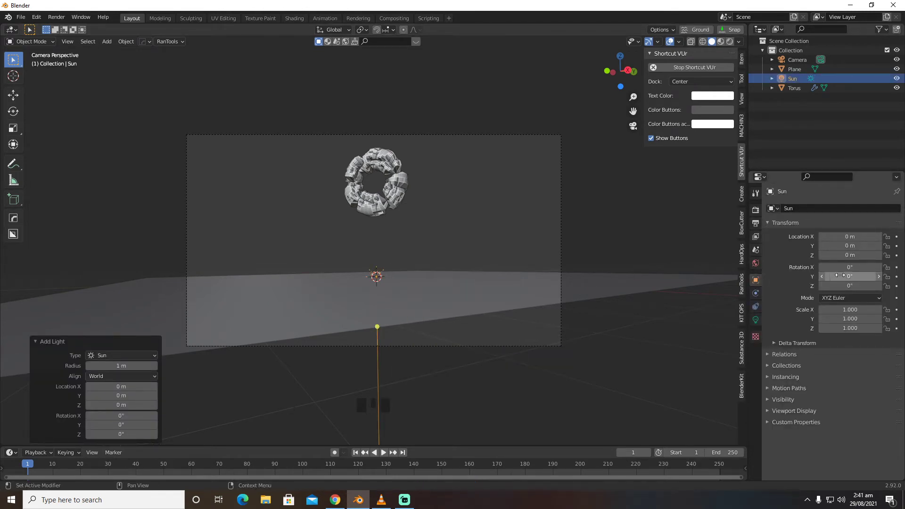
Step: Set the sun's Z location to 4.08 m and its rotation to X -5.1°, Y 74.1°, Z -216°
click(850, 286)
drag(850, 286, 850, 255)
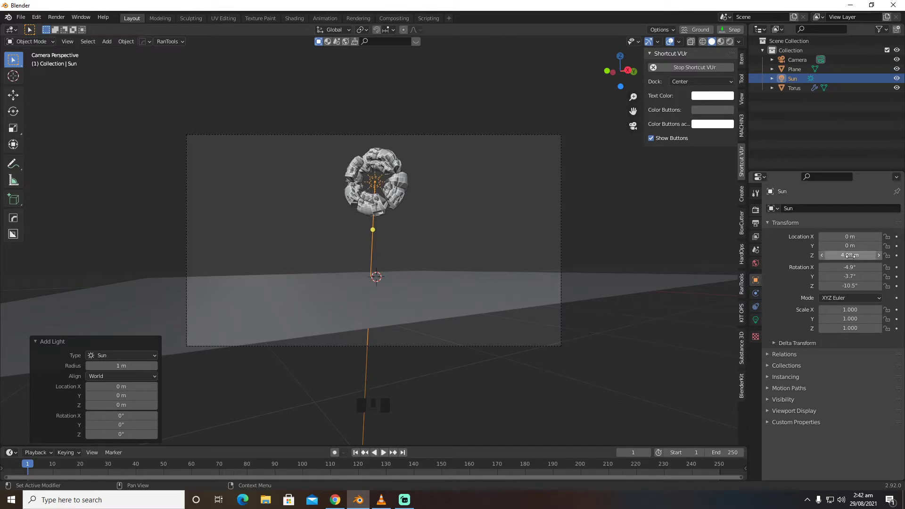
drag(850, 286, 863, 273)
Step: Move the sun about -0.98 m along the global Y axis
key(g)
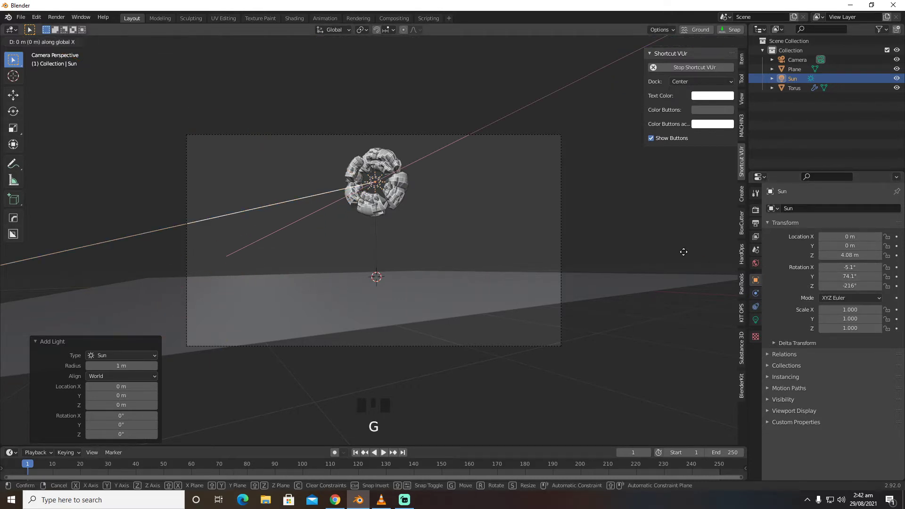
key(x)
key(x)
key(y)
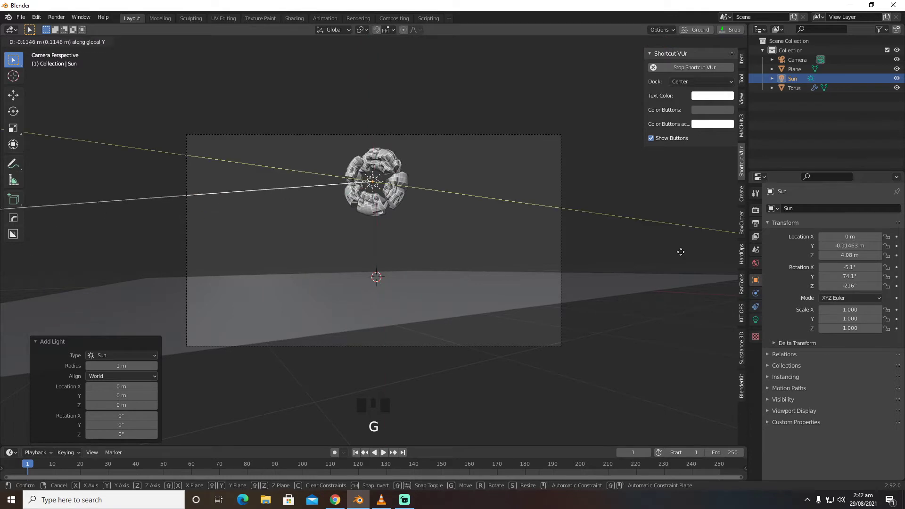
click(663, 255)
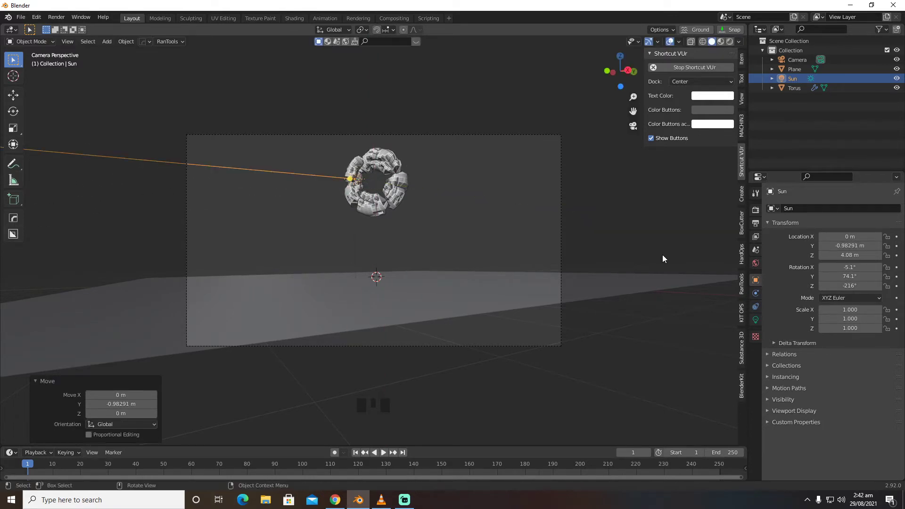
Step: Move the sun about 6.18 m along its local Z axis and return to the camera view
middle_drag(663, 255, 641, 259)
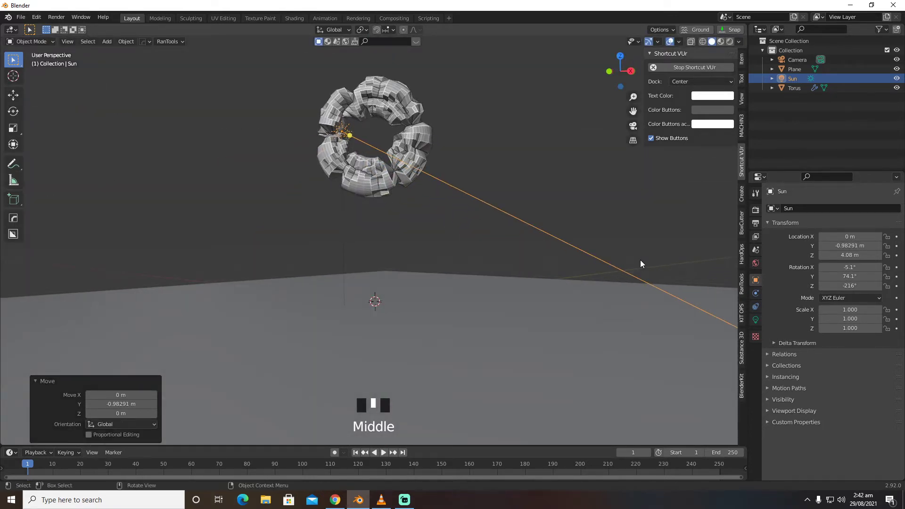
key(g)
key(y)
key(y)
key(z)
key(z)
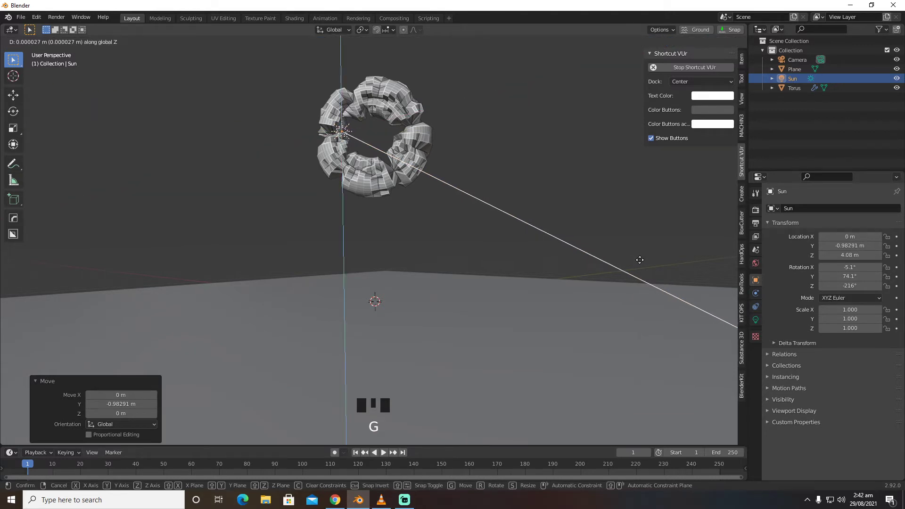
click(617, 247)
key(KP_0)
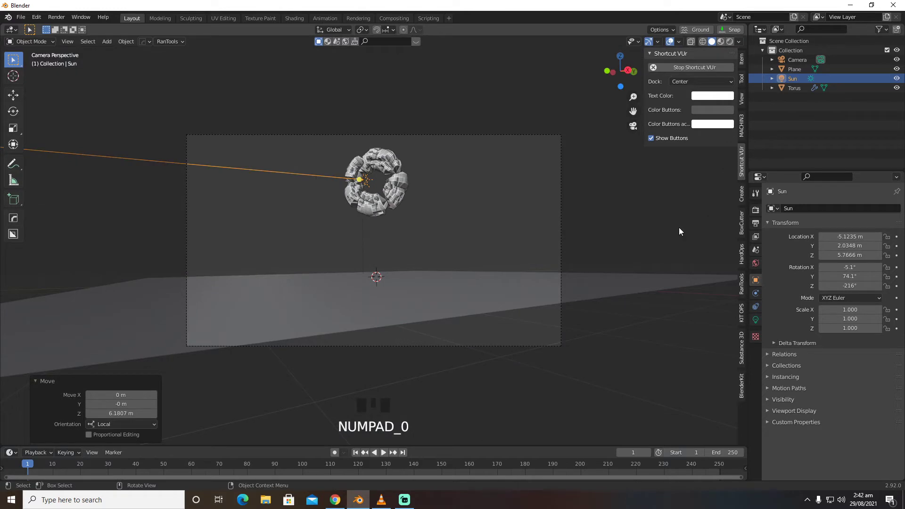
Step: Open the ground plane in Edit Mode and enable proportional editing with the Random falloff
click(395, 296)
key(Tab)
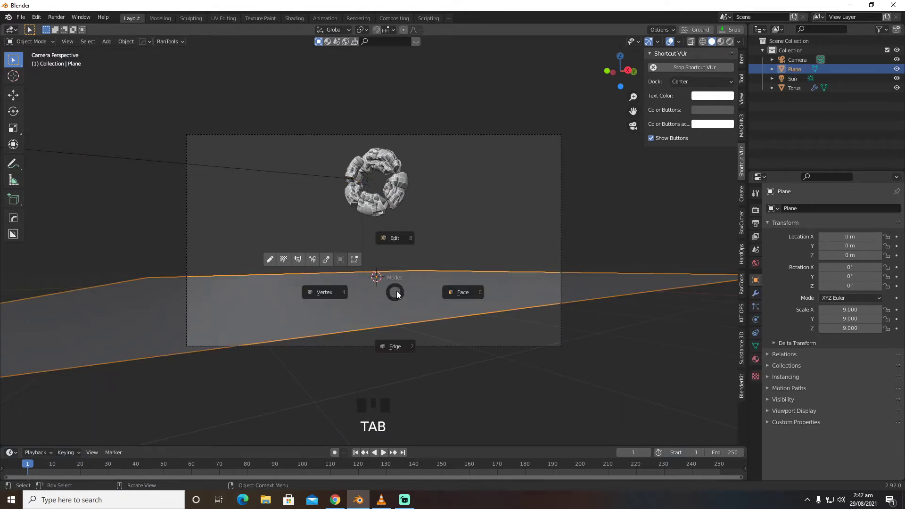
click(403, 253)
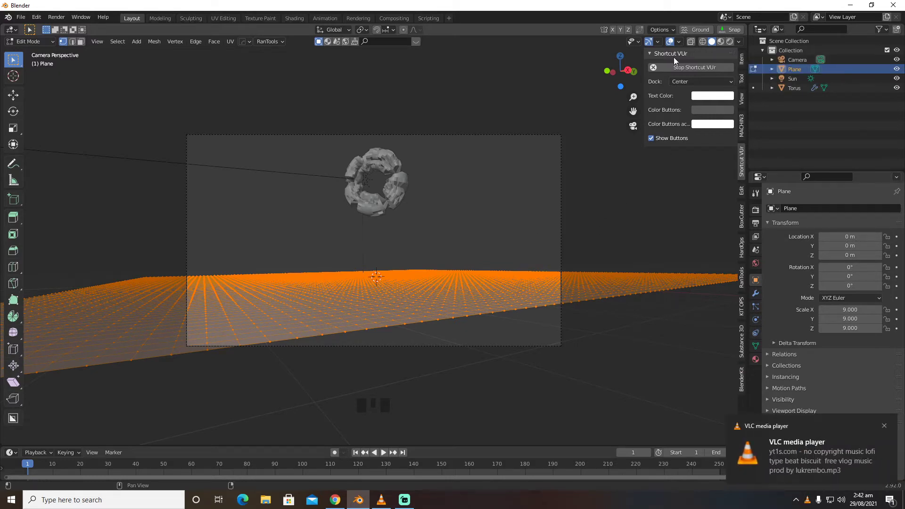
click(405, 29)
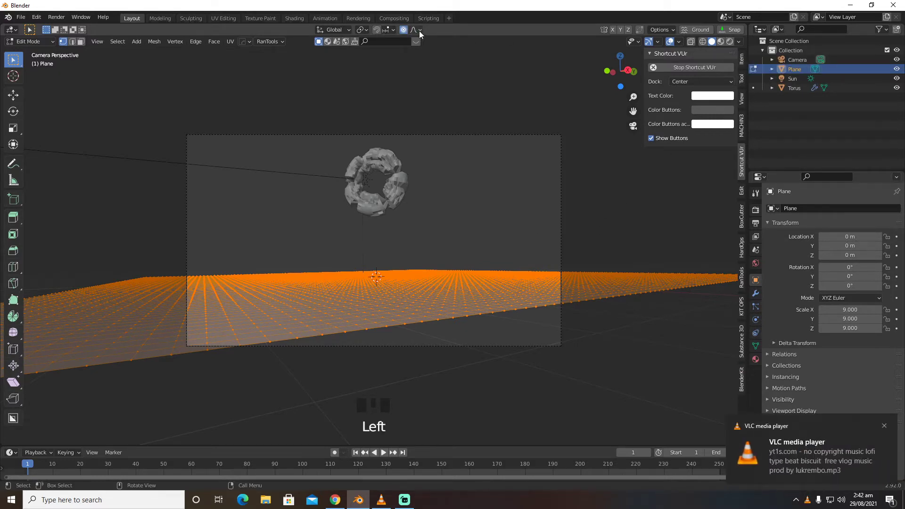
click(419, 31)
click(404, 137)
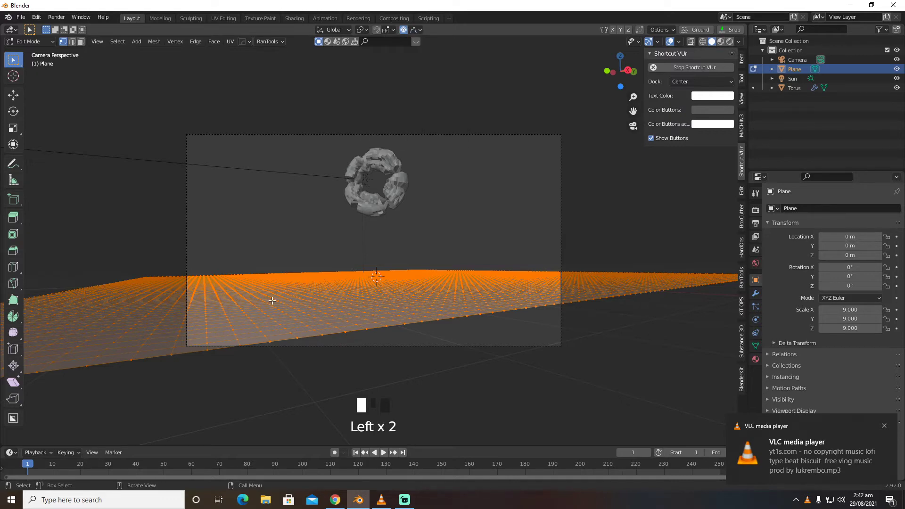
Step: Raise a patch of vertices near the plane's left front about 0.96 m into a mountain, using a proportional size of about 1.46
drag(225, 300, 251, 290)
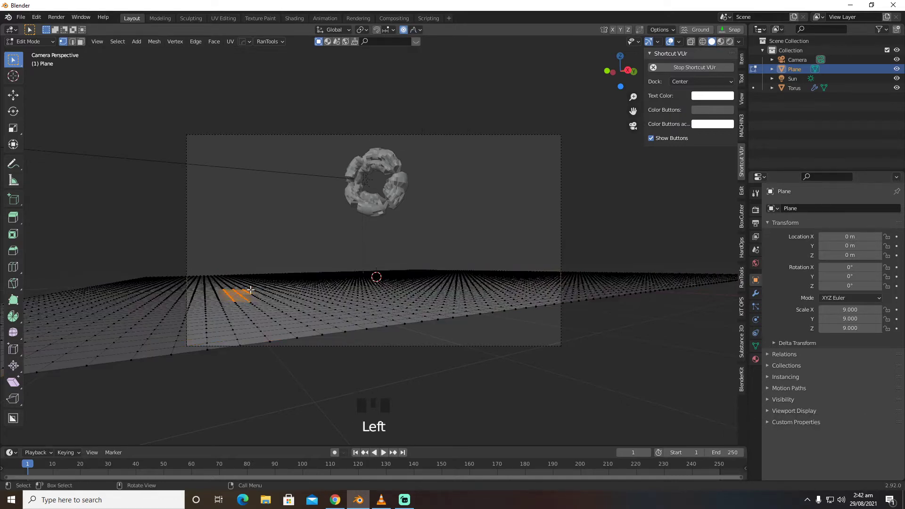
key(g)
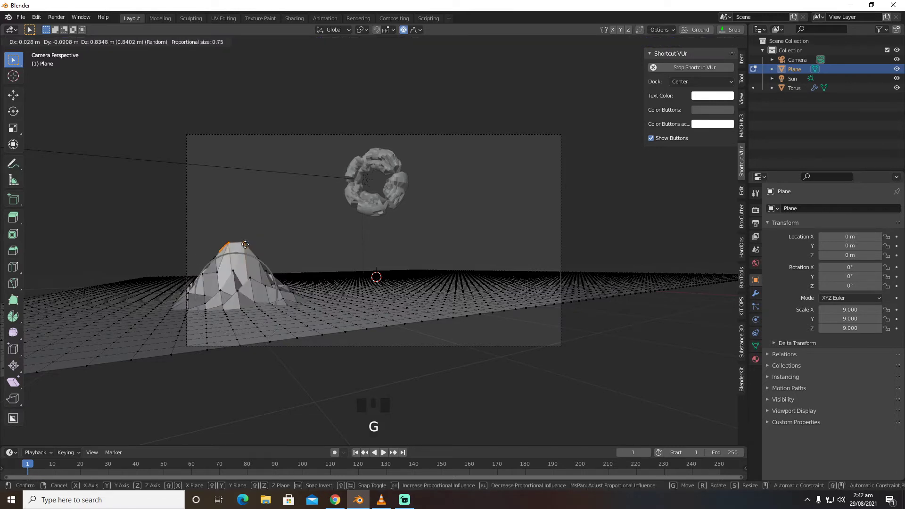
scroll(246, 245, down, 8)
scroll(244, 244, up, 4)
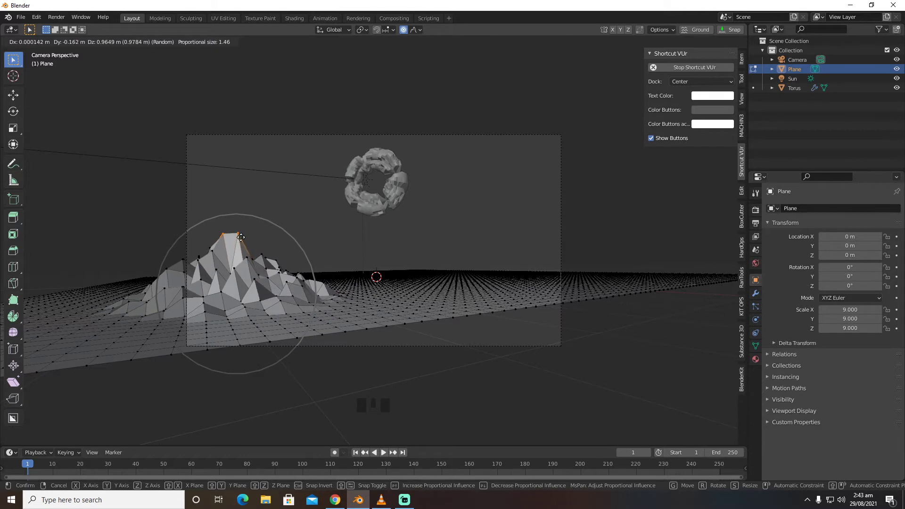
click(241, 237)
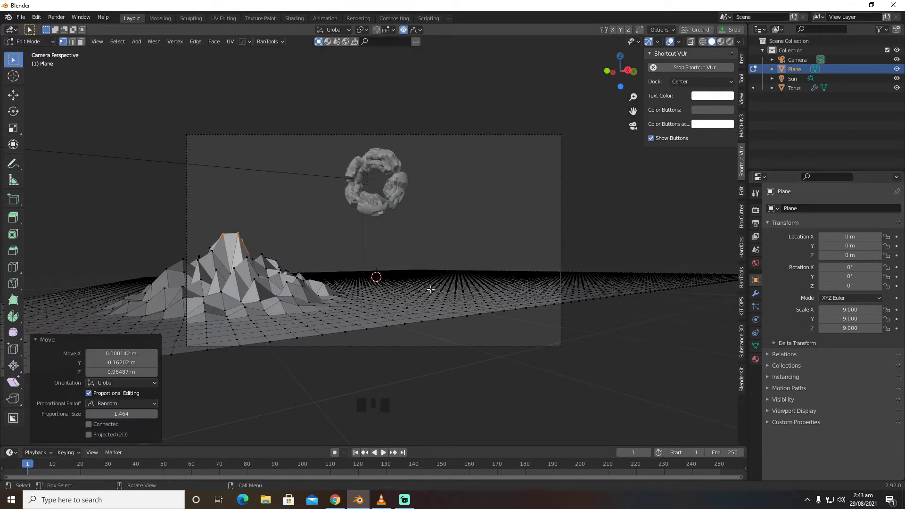
Step: Raise a central patch of the ground about 1.2 m into a second mountain, with a proportional size of about 1.77
drag(398, 286, 426, 272)
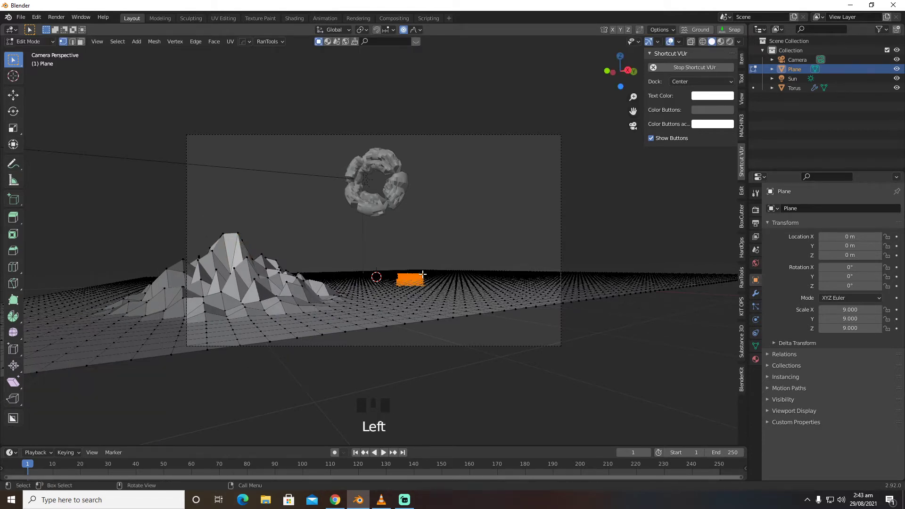
key(g)
scroll(420, 250, down, 3)
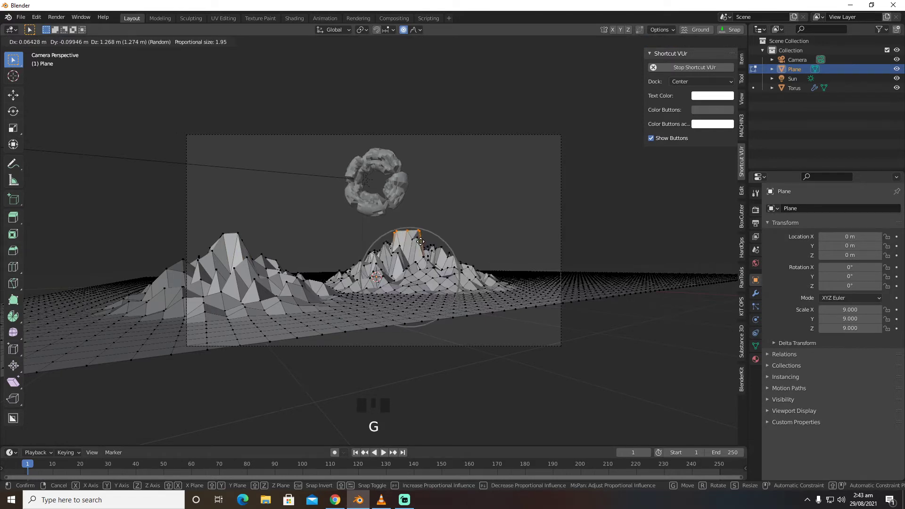
scroll(421, 242, up, 1)
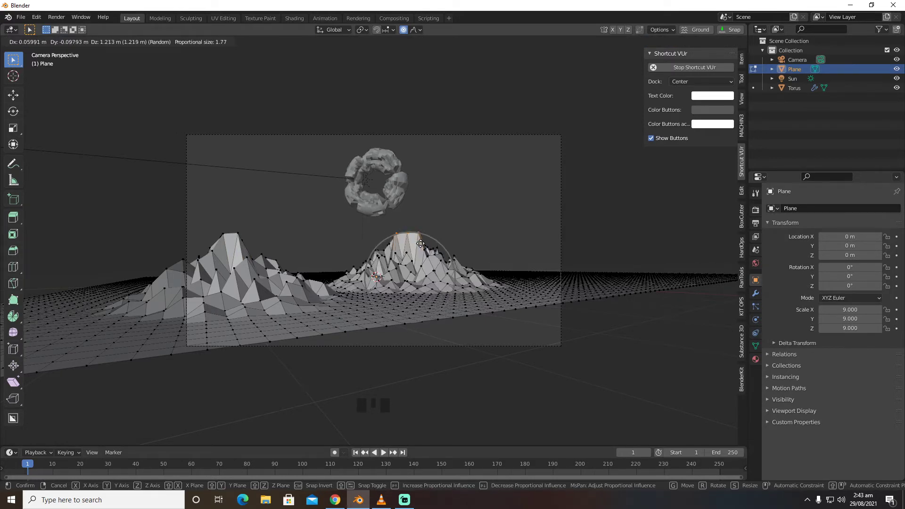
click(421, 243)
Step: Build a right-hand mountain by lifting a wide vertex strip about 0.37 m and one of its vertices about 1.02 m, with proportional size about 1.95
drag(521, 280, 600, 292)
key(g)
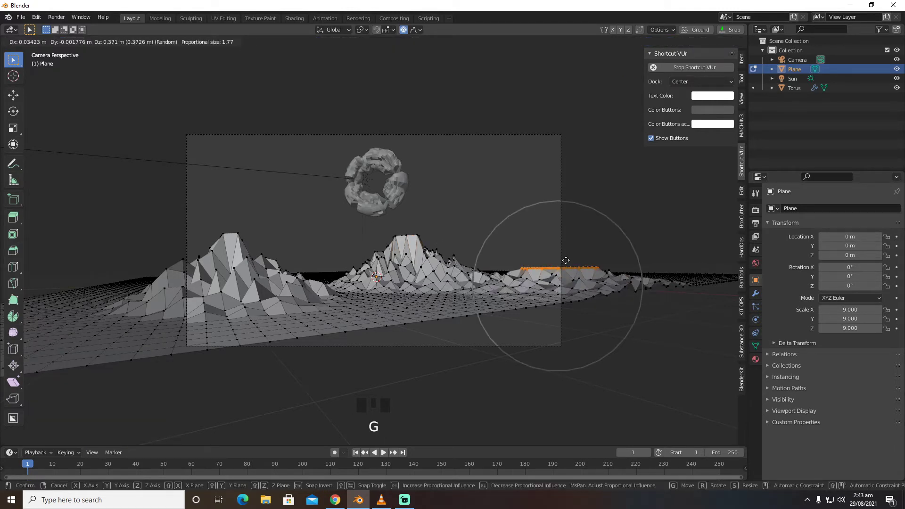
click(566, 260)
click(555, 267)
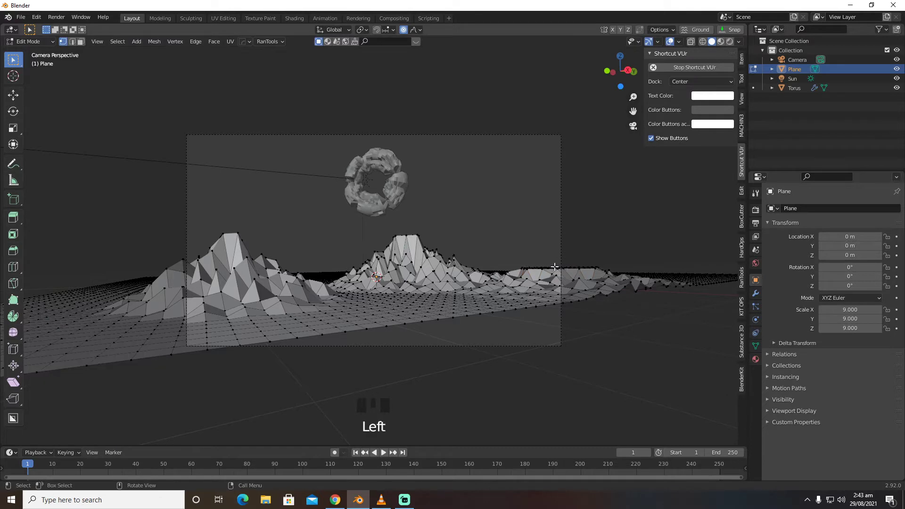
key(g)
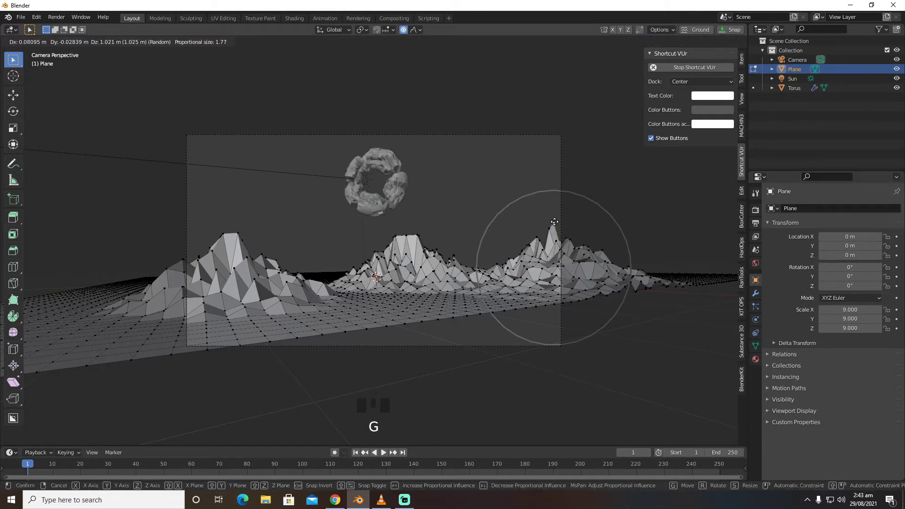
scroll(554, 221, down, 1)
click(555, 222)
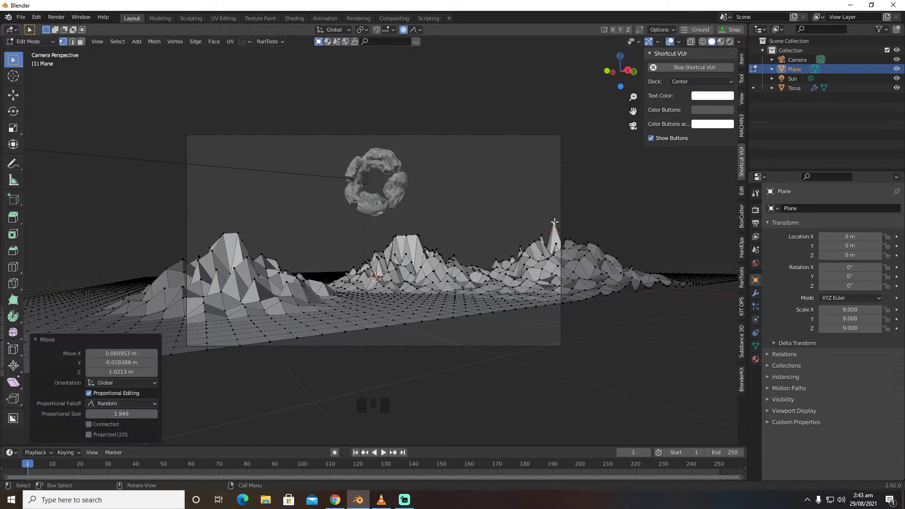
Step: Raise a distant mountain between the left and central ones about 0.92 m and pull its peak up about 0.81 m more
click(323, 274)
key(g)
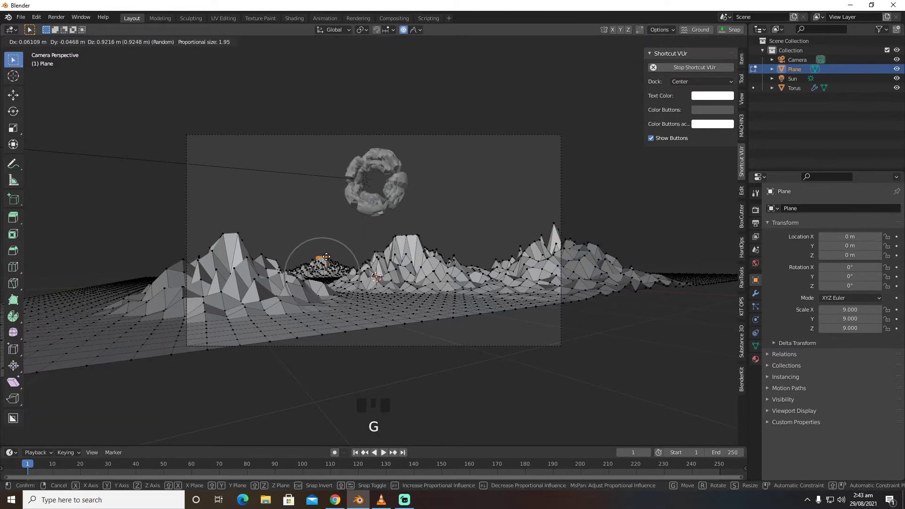
click(322, 258)
key(g)
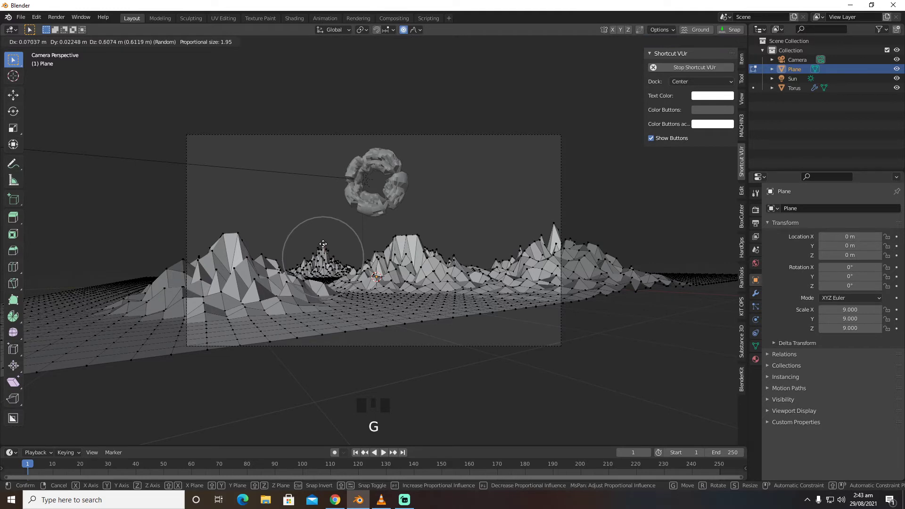
scroll(324, 244, down, 1)
scroll(323, 244, up, 2)
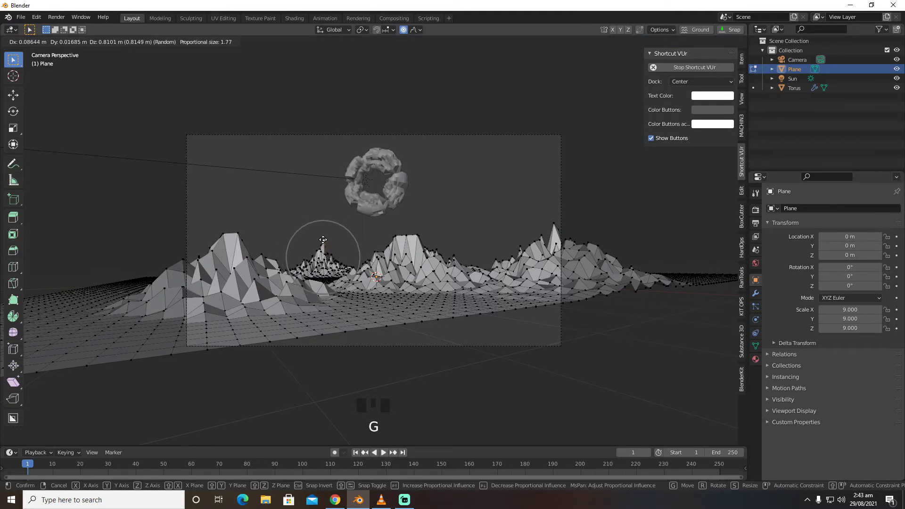
click(323, 240)
Step: Add level 3 subdivision to the plane in Object Mode and select the central mountain's peak vertex in Edit Mode
key(Tab)
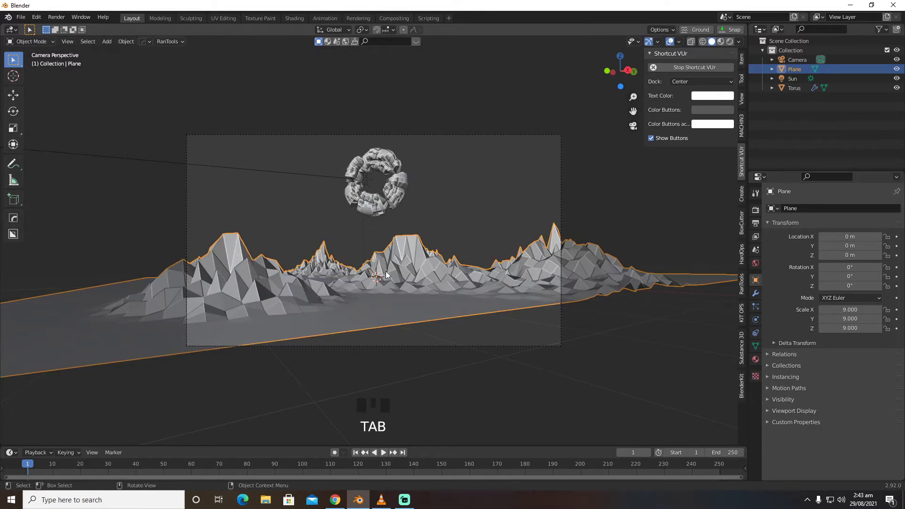
key(ctrl+3)
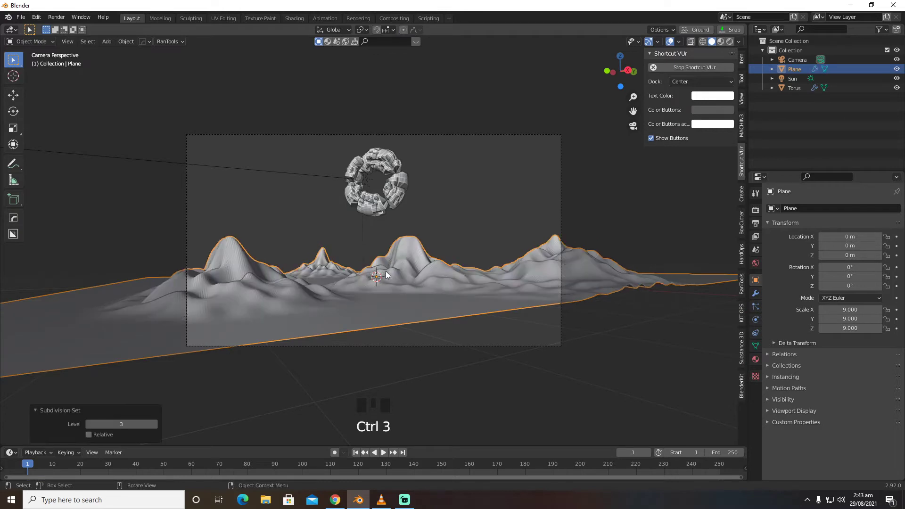
key(Tab)
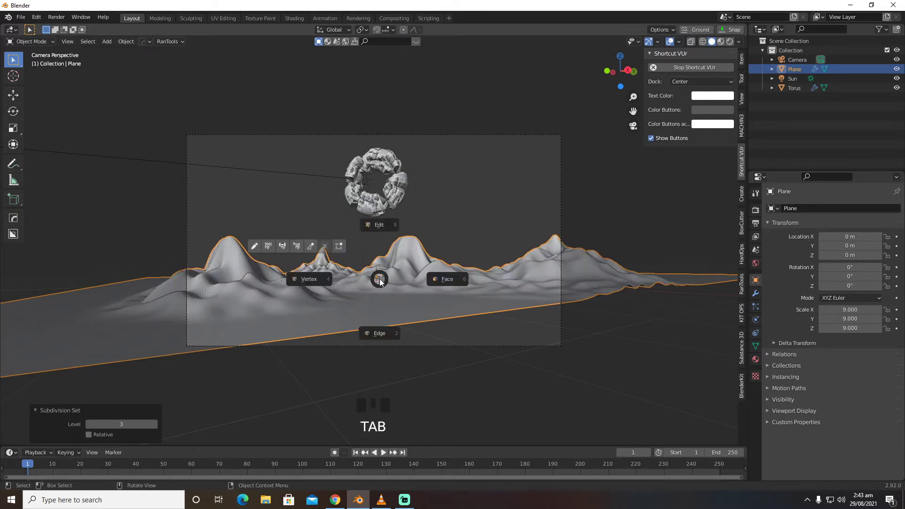
click(407, 235)
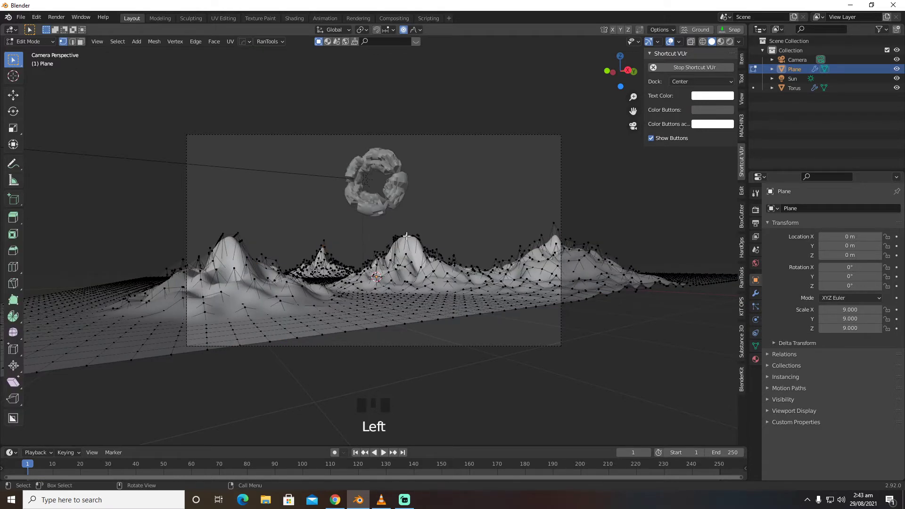
Step: Return to Object Mode and scale up the floating torus uniformly
key(Tab)
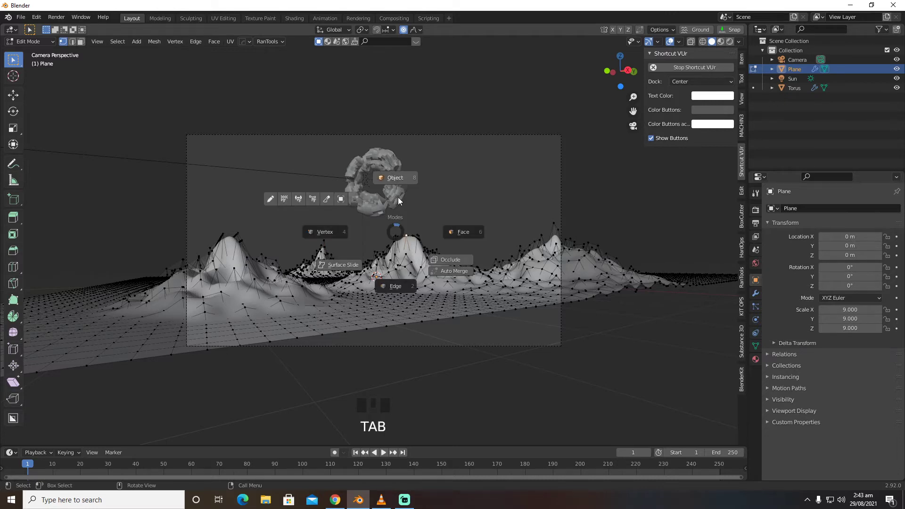
click(398, 197)
click(398, 199)
key(s)
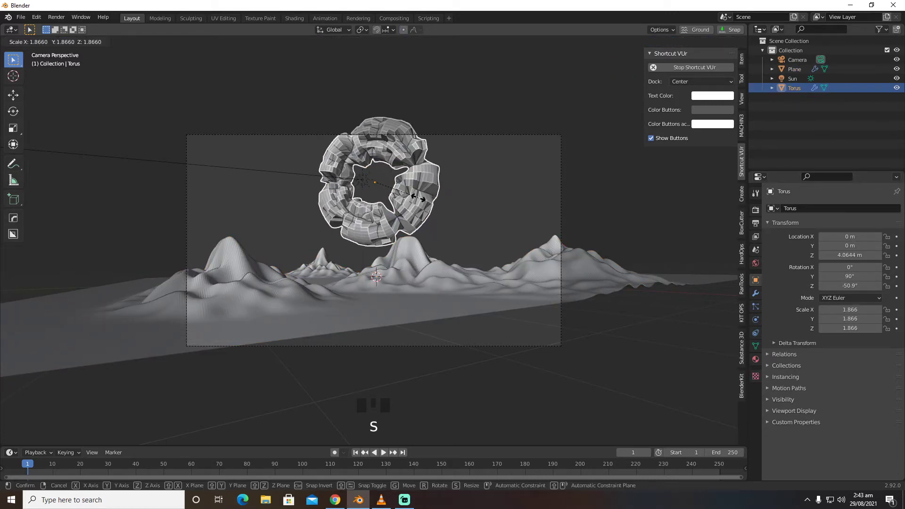
click(398, 196)
Step: Move the sun about -1.34 m along the global Y axis and return to the camera view
click(363, 185)
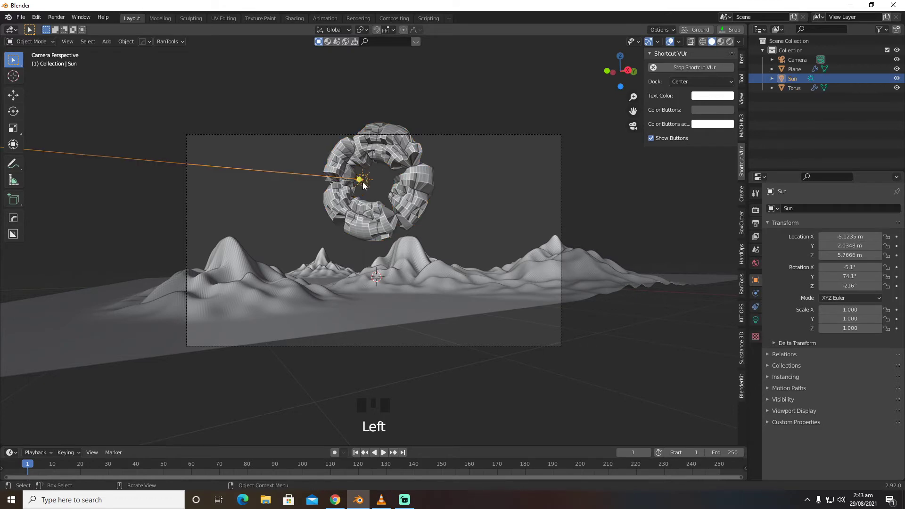
middle_drag(363, 185, 414, 229)
key(g)
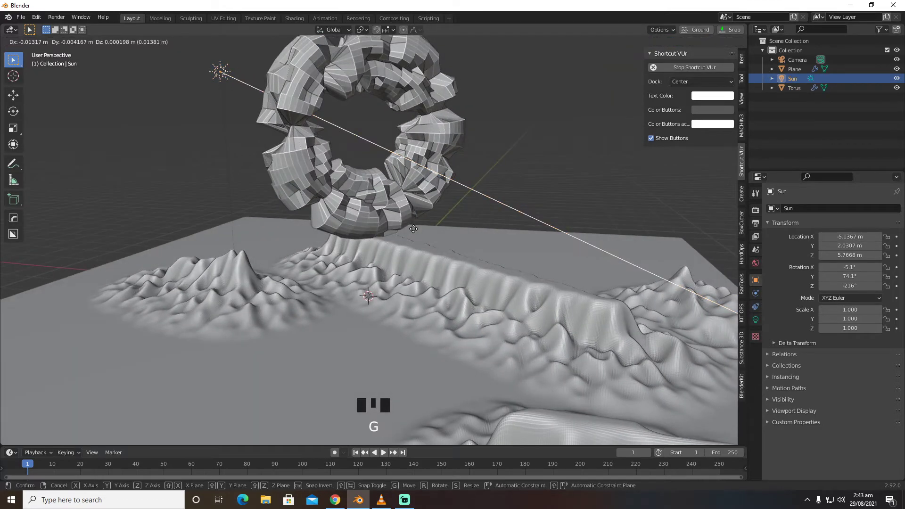
key(y)
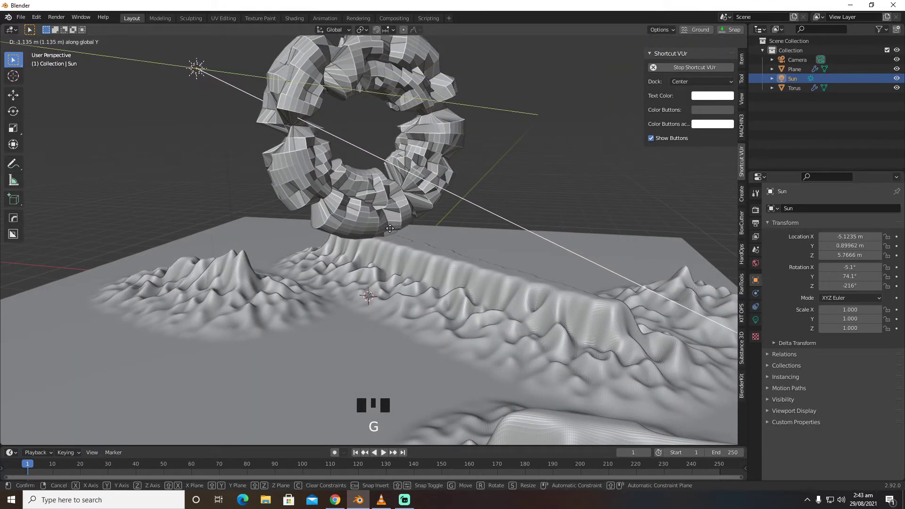
click(386, 227)
key(KP_0)
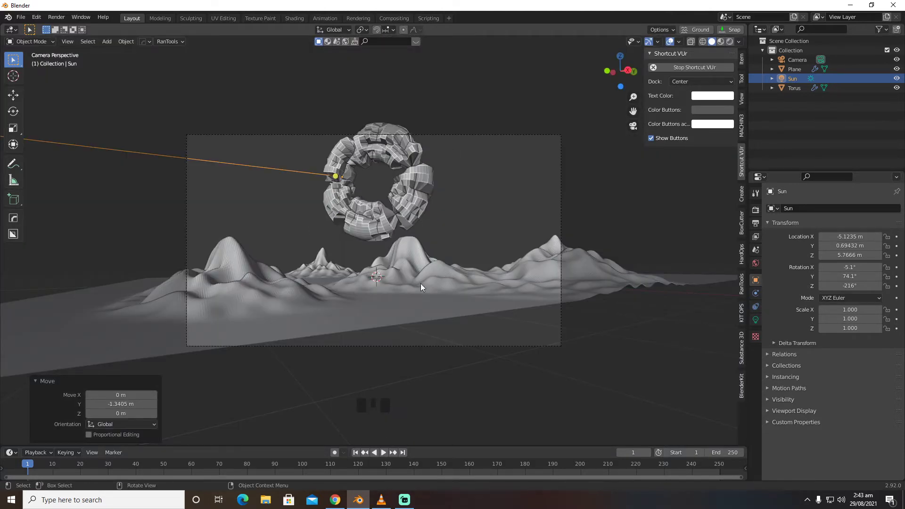
Step: Reopen the plane in Edit Mode and raise the central mountain's peak about 0.85 m with a proportional size of about 1.77
key(Tab)
click(415, 267)
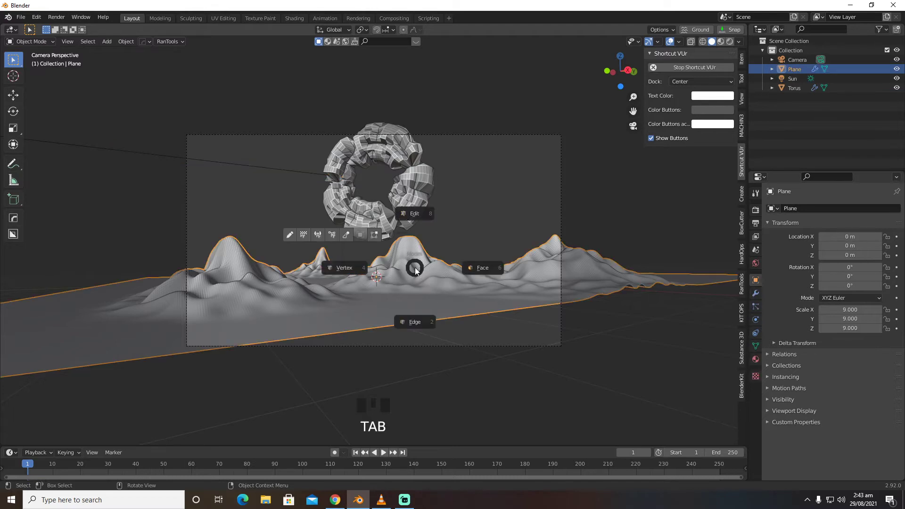
click(417, 217)
key(Tab)
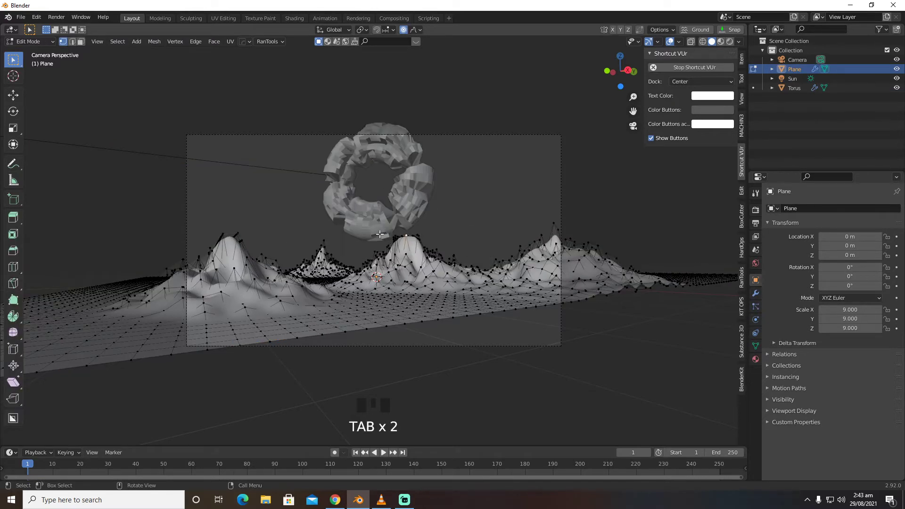
key(g)
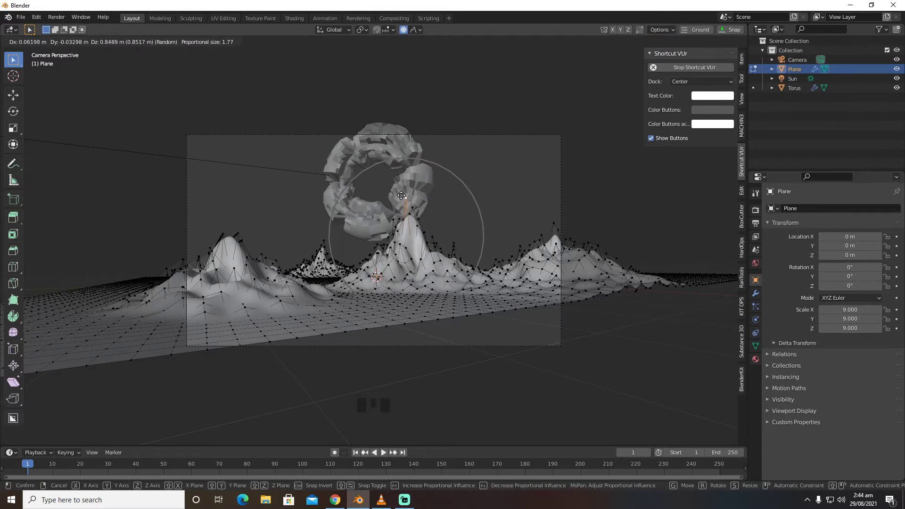
click(402, 195)
Step: Save the project in D:\ as "for tut lanscape"
key(ctrl+s)
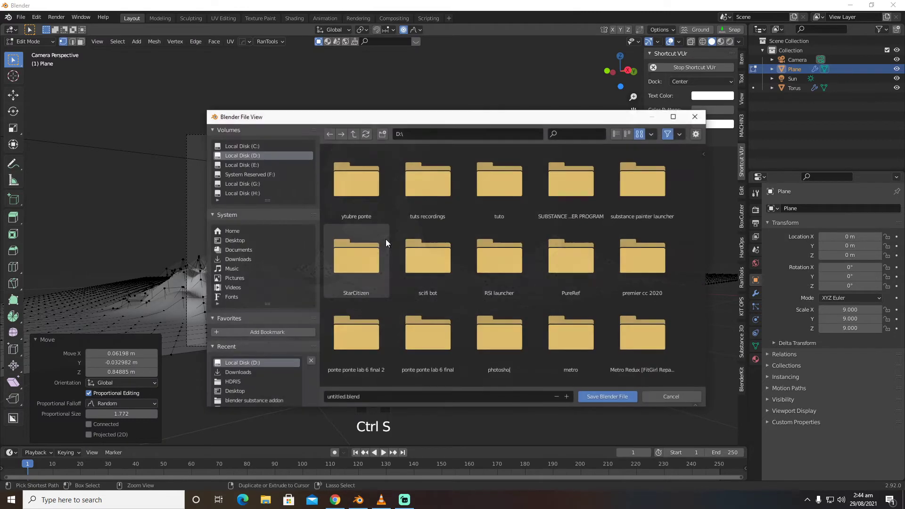
click(377, 396)
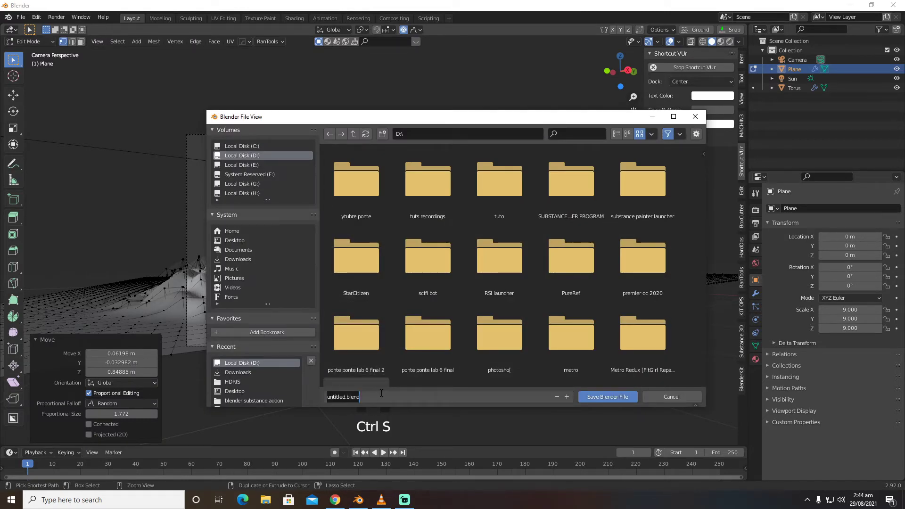
key(BackSpace)
text(for tut lanscape)
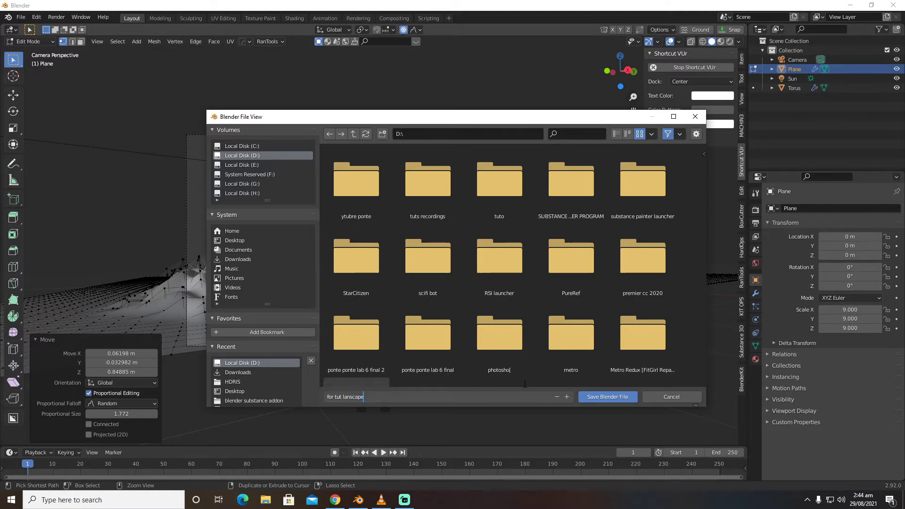
click(607, 397)
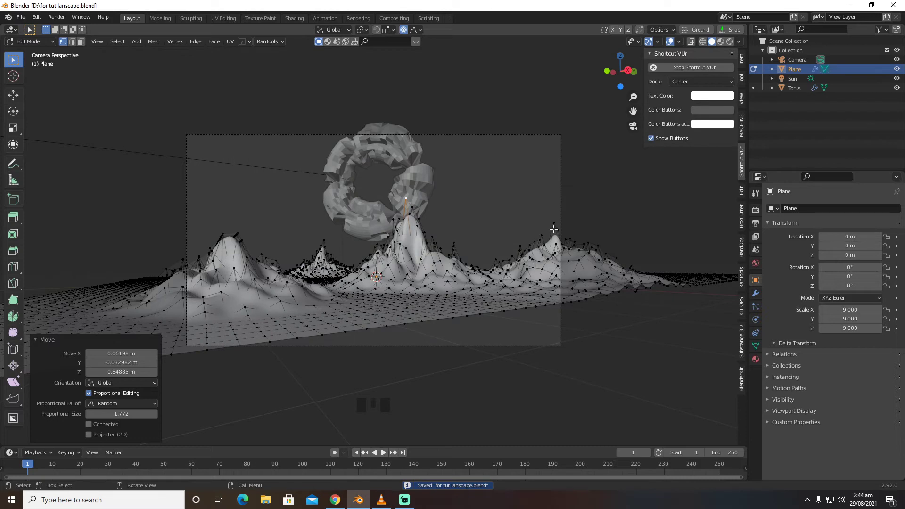
Step: Raise the right-hand mountain's peak vertex about 0.70 m with proportional editing
click(555, 228)
click(555, 223)
key(g)
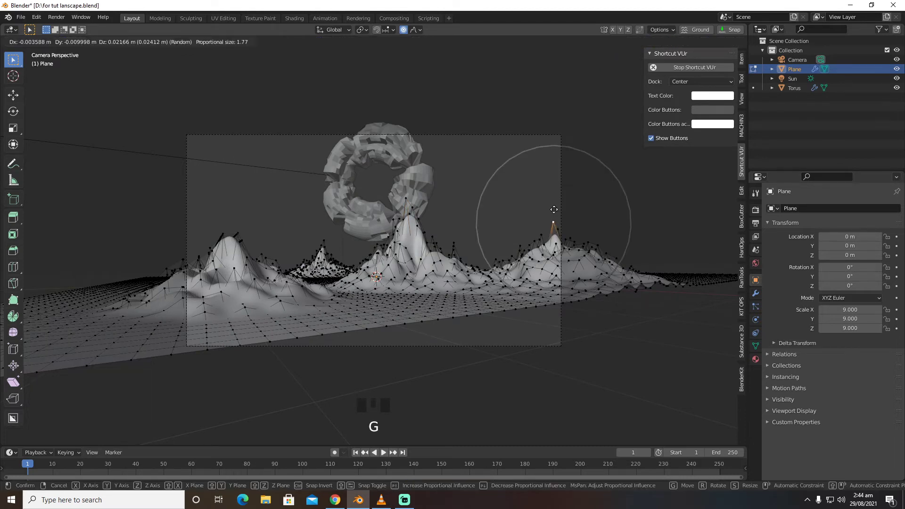
click(554, 192)
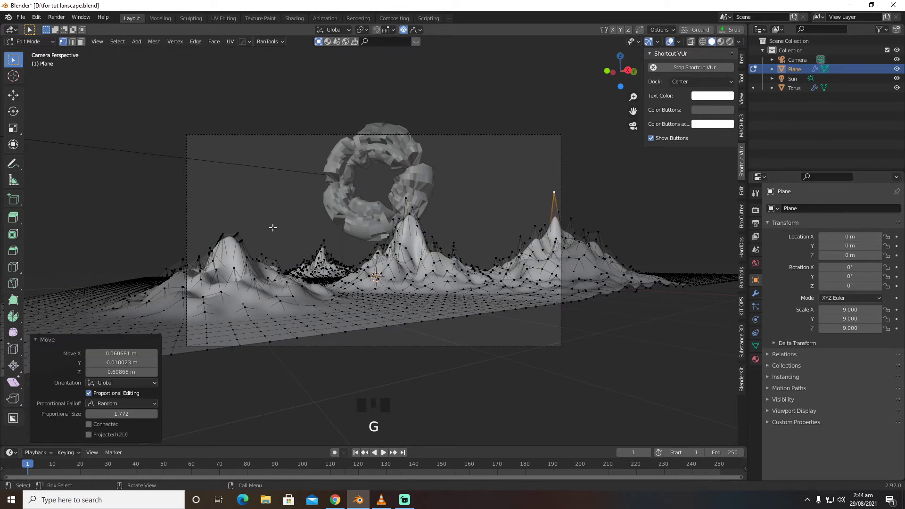
Step: Raise the small background mountain's peak about 0.70 m with a proportional size of about 2.85, and leave Edit Mode
click(323, 243)
key(g)
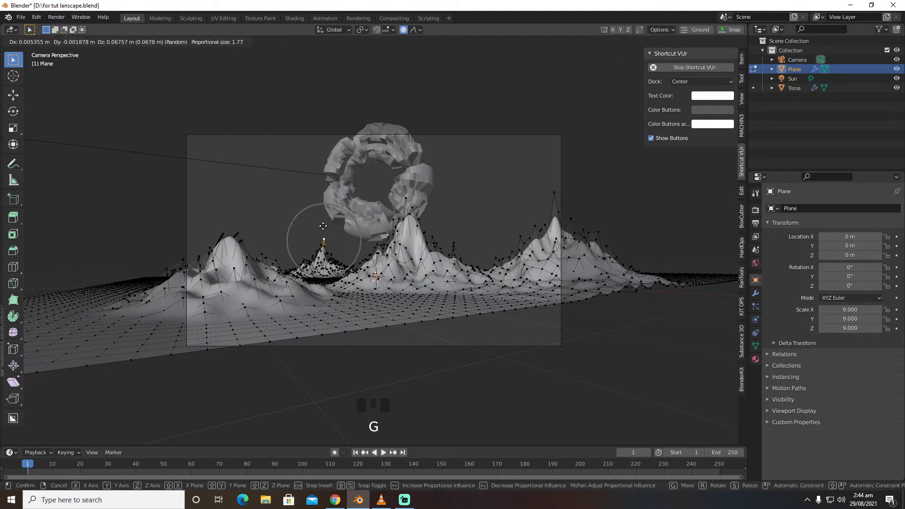
scroll(321, 219, down, 3)
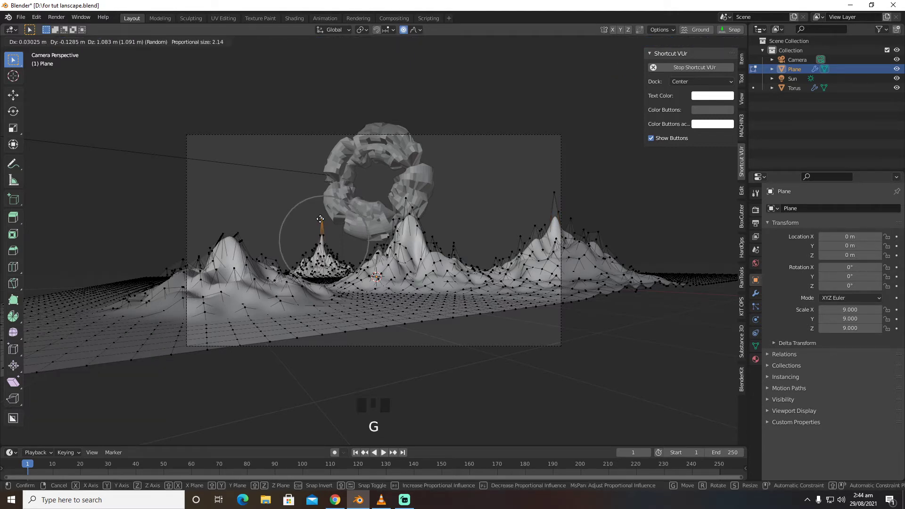
scroll(320, 219, down, 5)
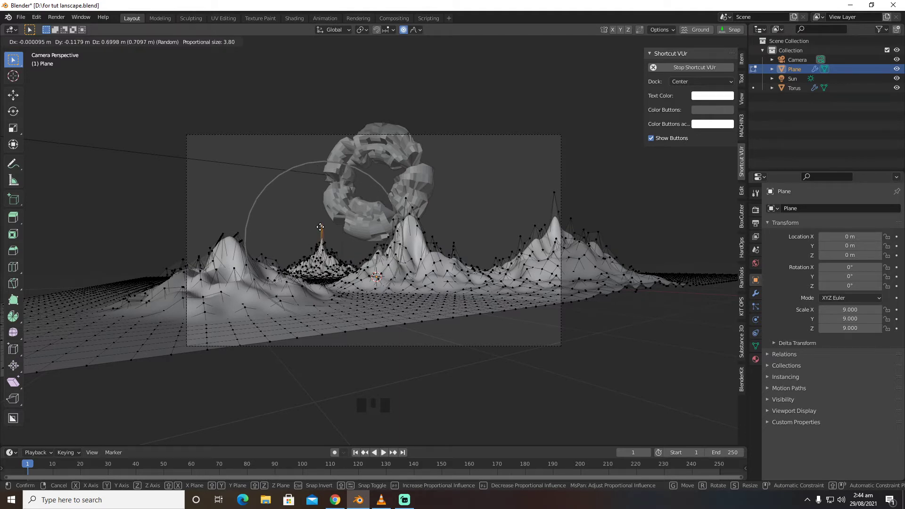
scroll(321, 226, up, 3)
click(320, 227)
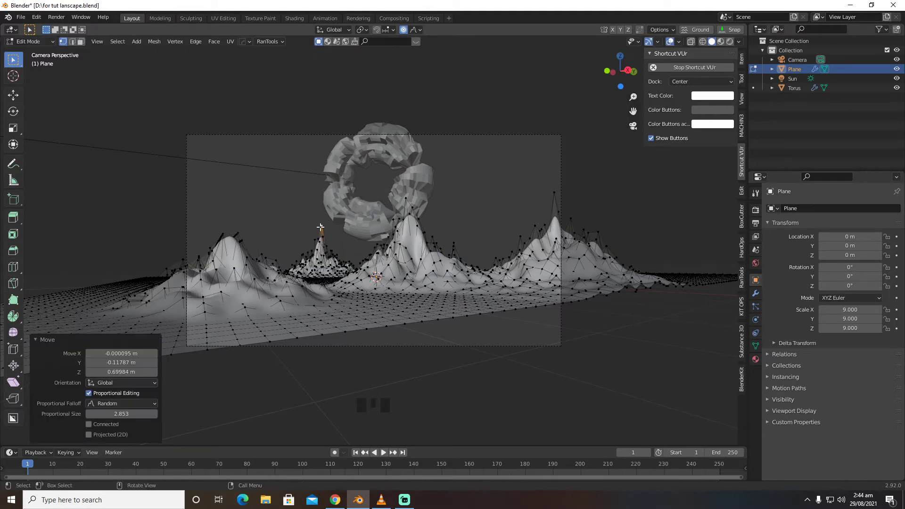
key(Tab)
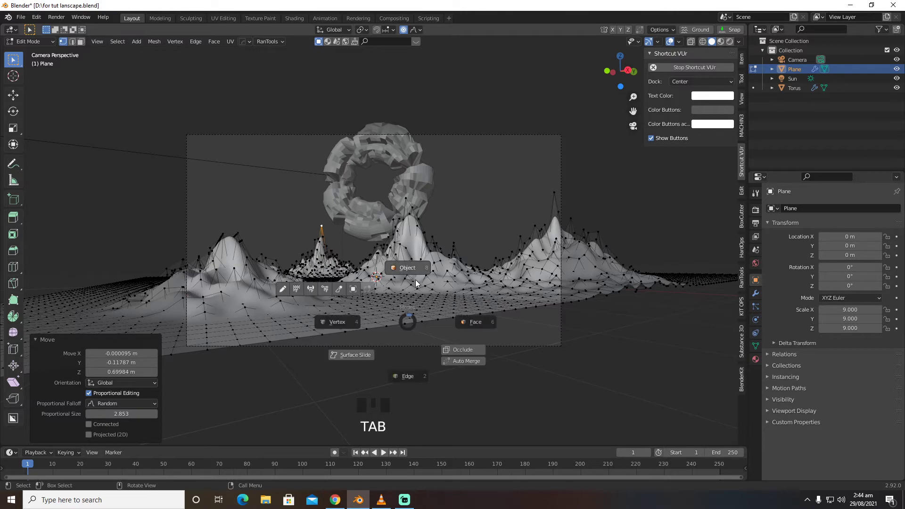
Step: From the camera view, duplicate the mountain ground plane and move the copy about -11.5 m along the global X axis
middle_drag(415, 279, 397, 278)
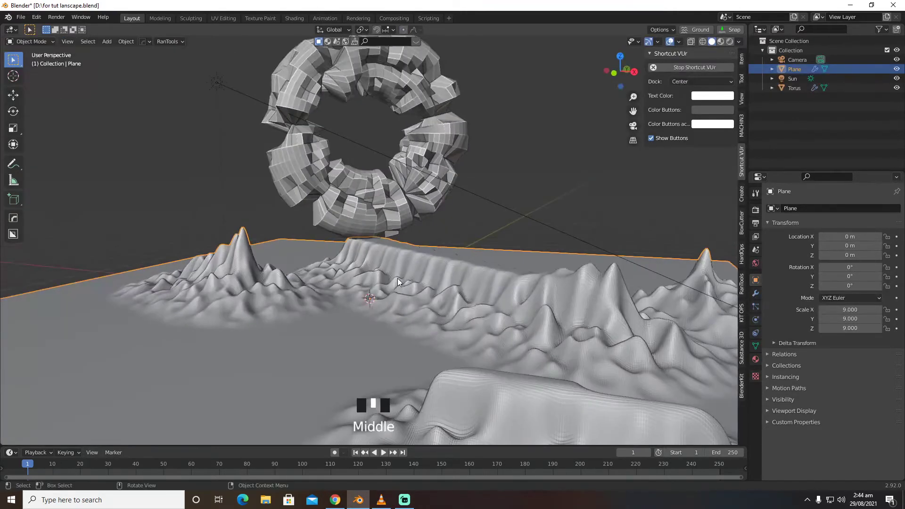
scroll(398, 282, down, 4)
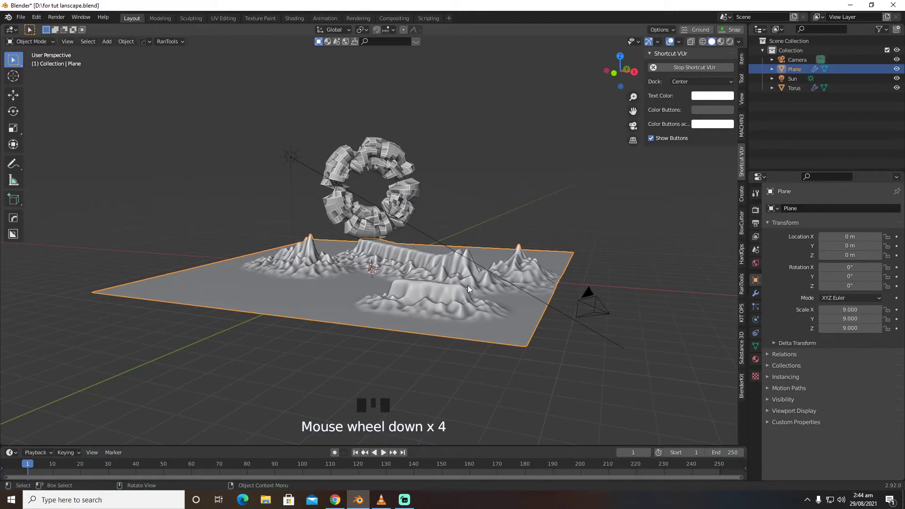
middle_drag(468, 285, 457, 292)
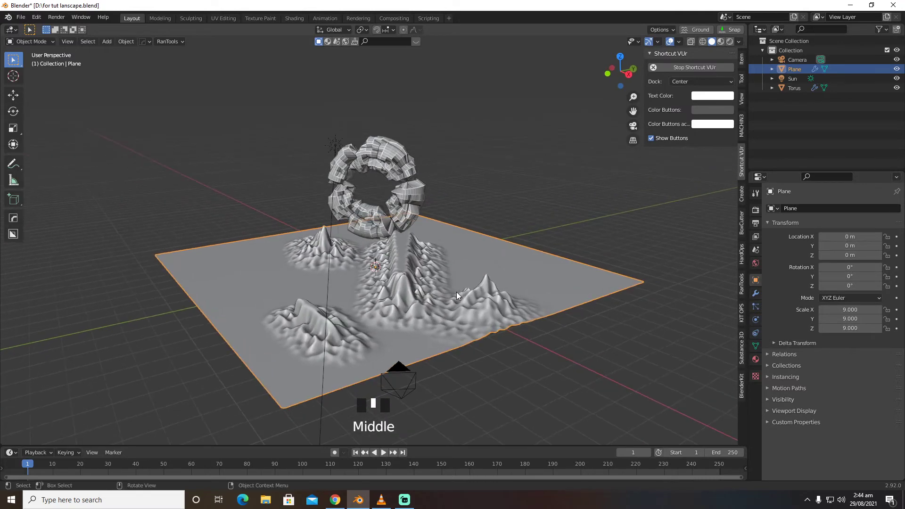
key(KP_0)
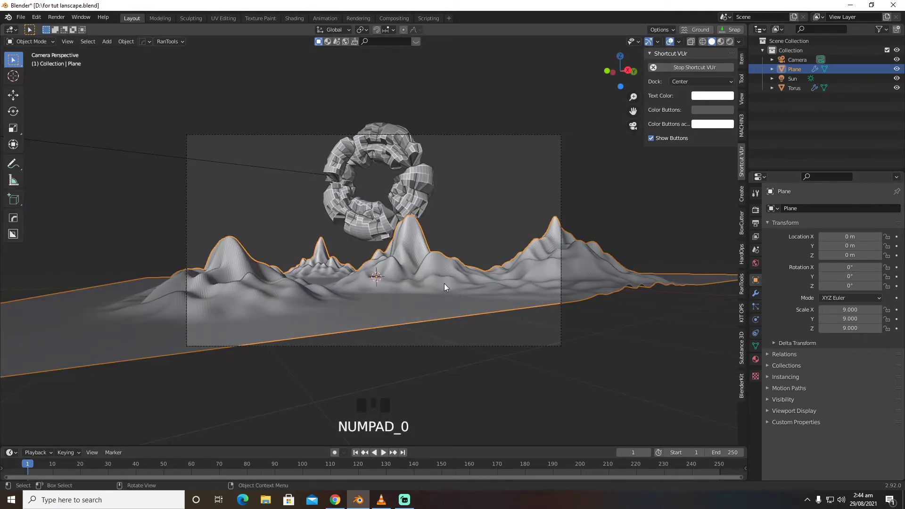
key(shift+d)
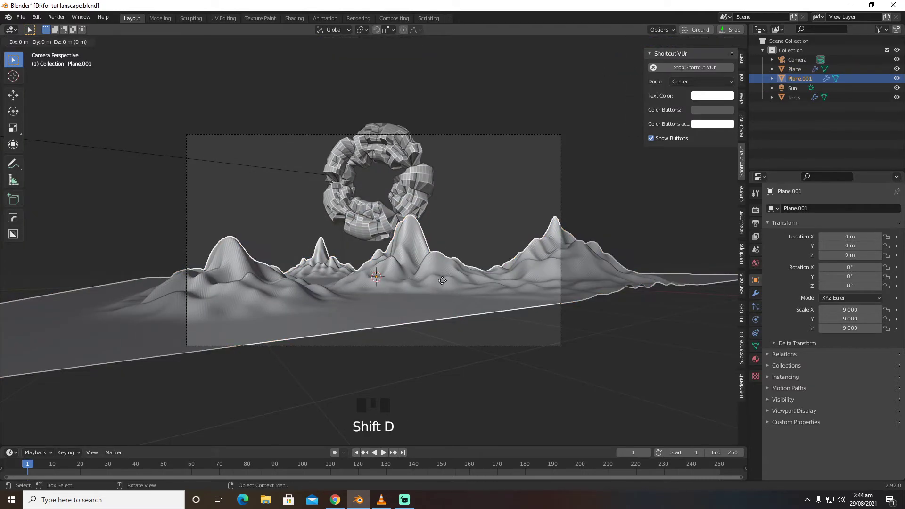
right_click(442, 281)
key(g)
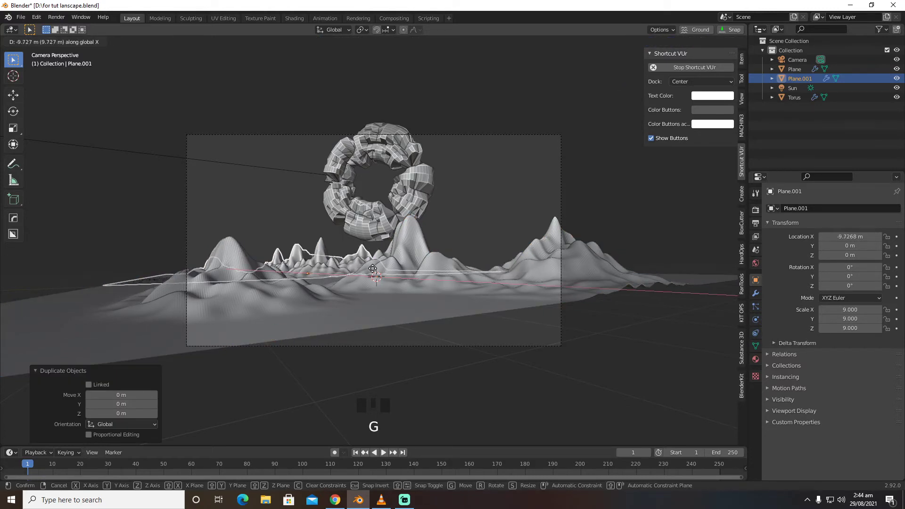
click(367, 269)
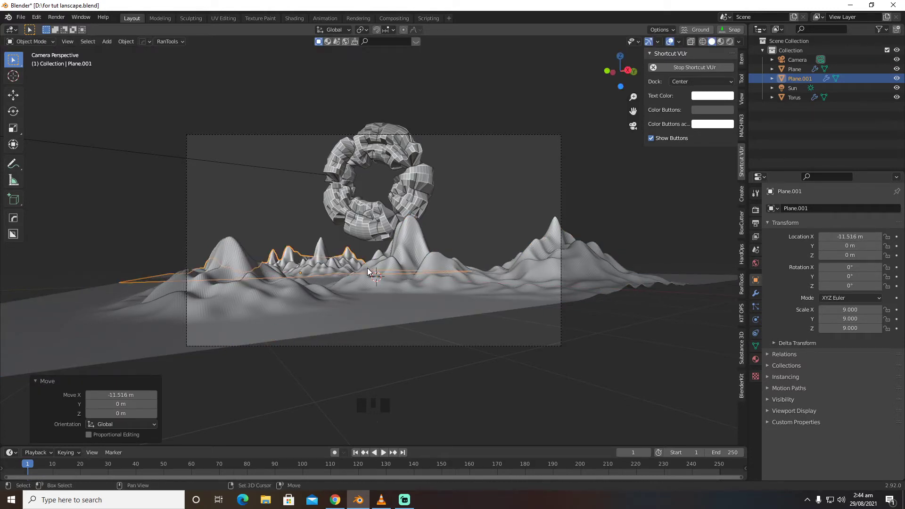
Step: Duplicate the rear ground copy and move the new one about 13.1 m along the global Y axis
key(shift+d)
key(g)
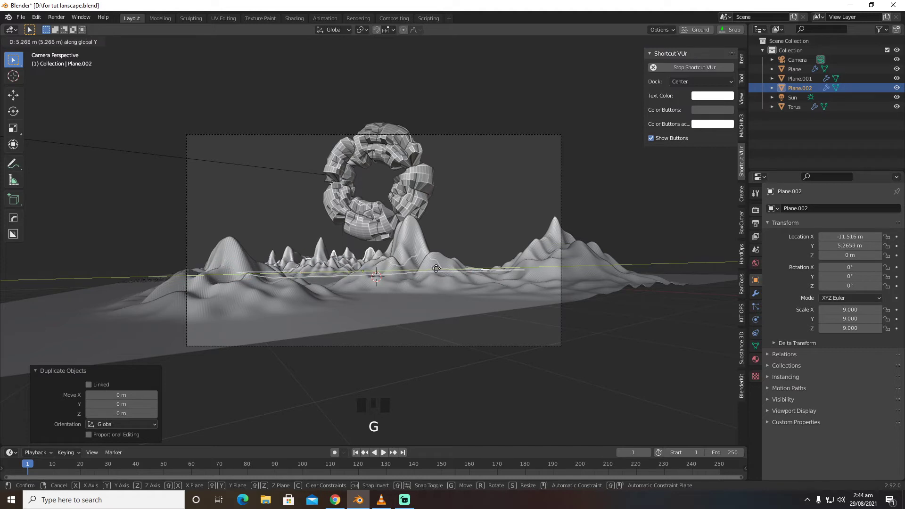
click(502, 272)
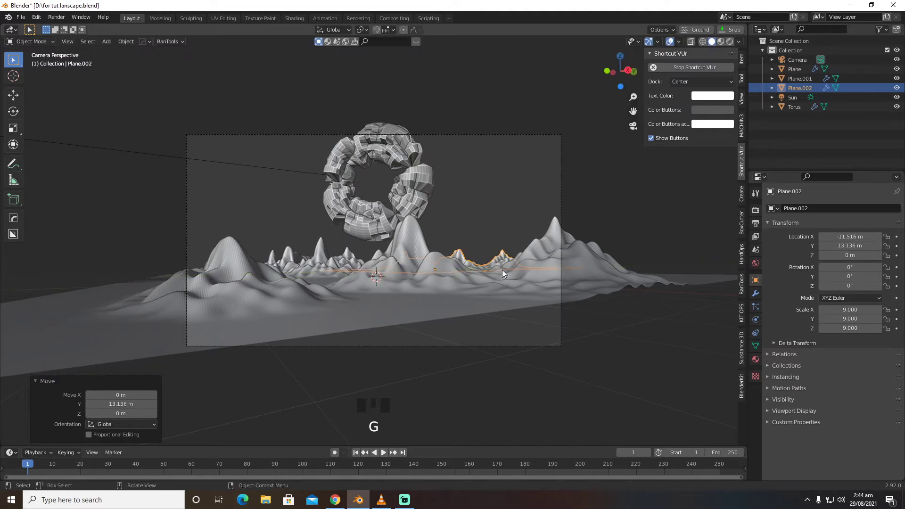
Step: Duplicate the selected ground copy again and move it about 10.25 m along the global X axis
key(shift+d)
key(g)
key(y)
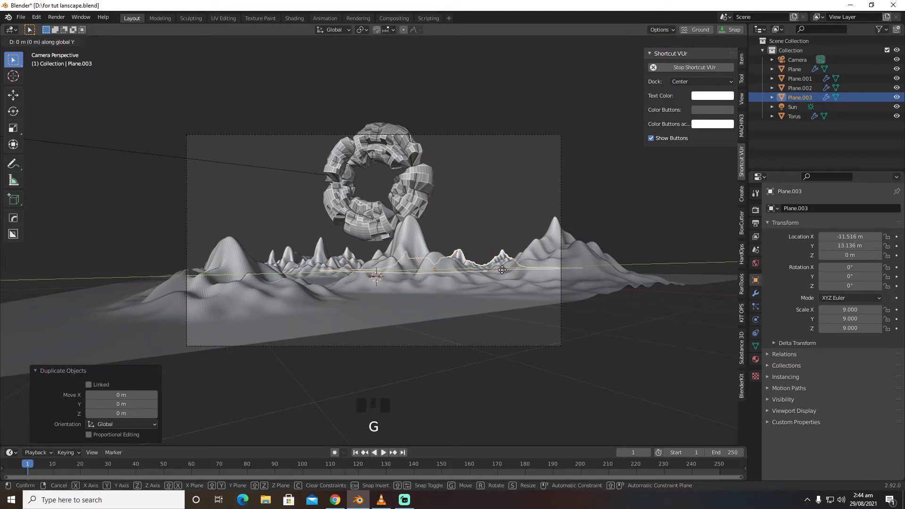
key(x)
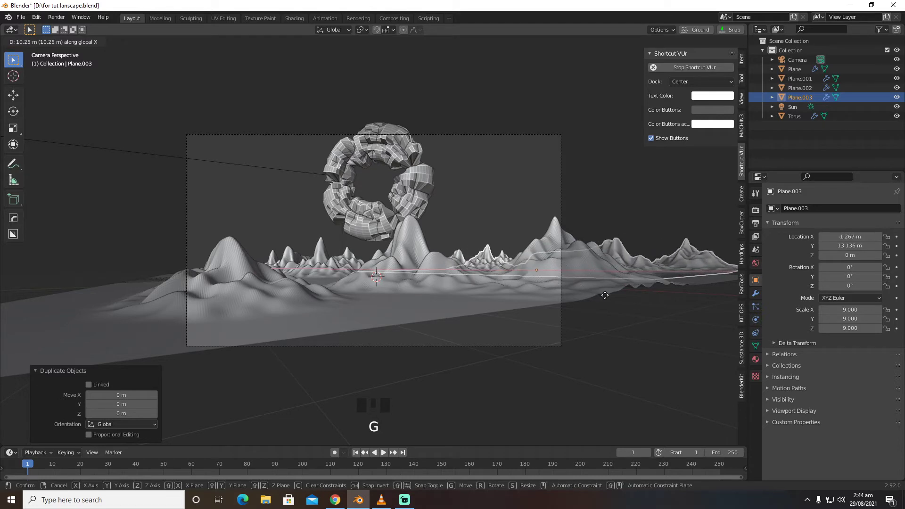
click(605, 296)
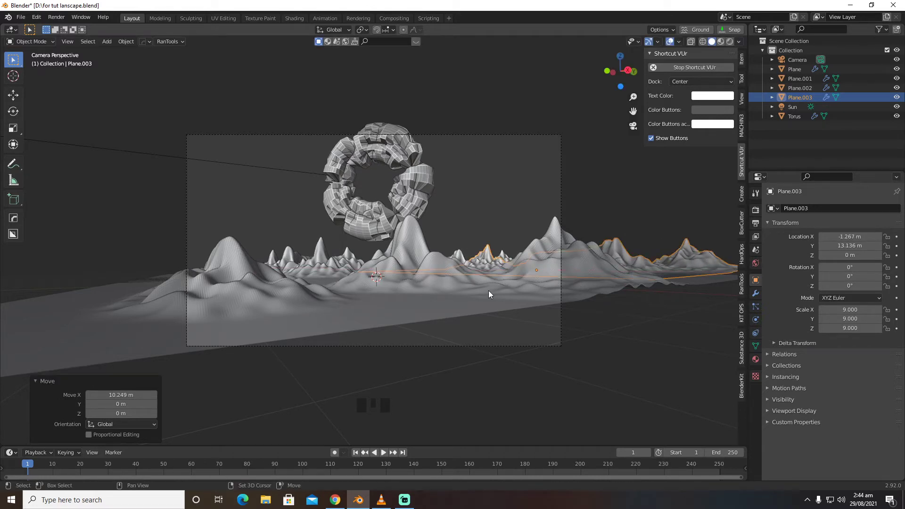
Step: Duplicate the right-hand ground copy and move the new one about -28.7 m along the global Y axis
key(shift+d)
key(g)
key(y)
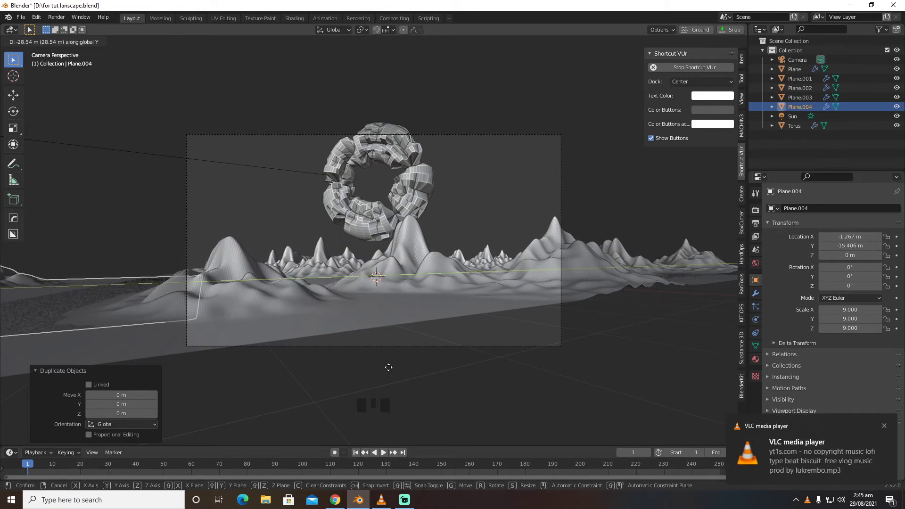
click(375, 369)
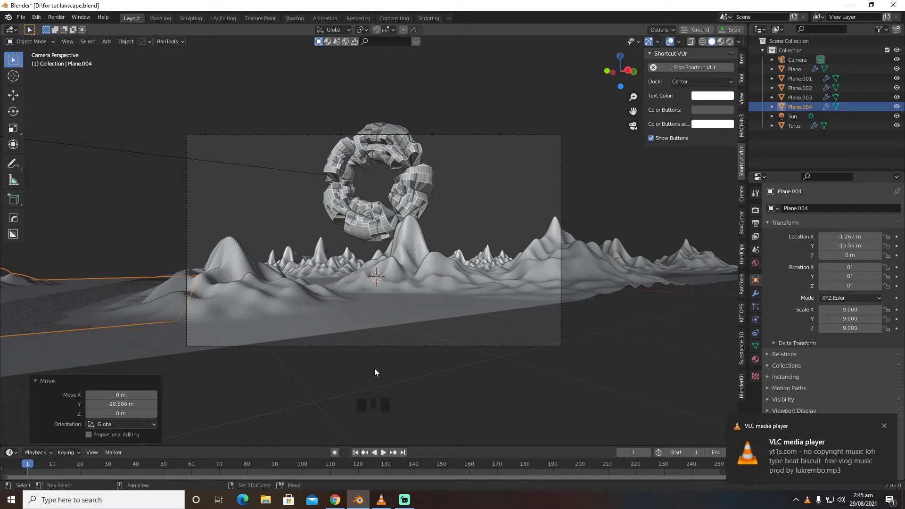
Step: Duplicate the left-hand ground copy and move the new one about -27.4 m along the global X axis
key(shift+d)
key(g)
key(x)
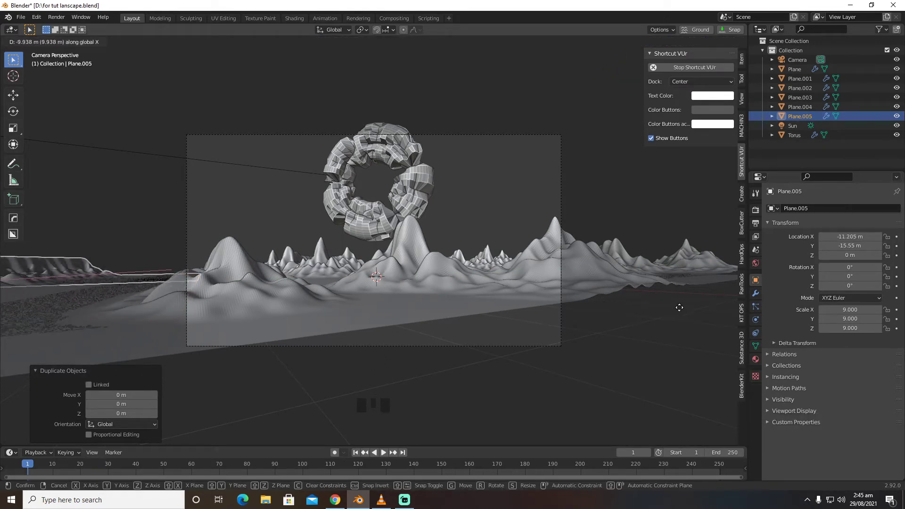
click(39, 305)
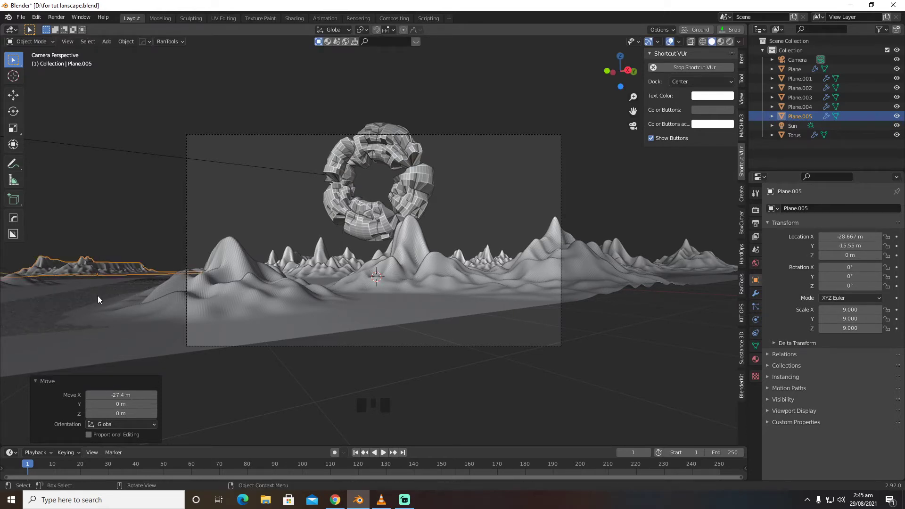
Step: Switch to rendered shading and move the sun about -0.57 m in X and -1.0 m in Y
click(731, 42)
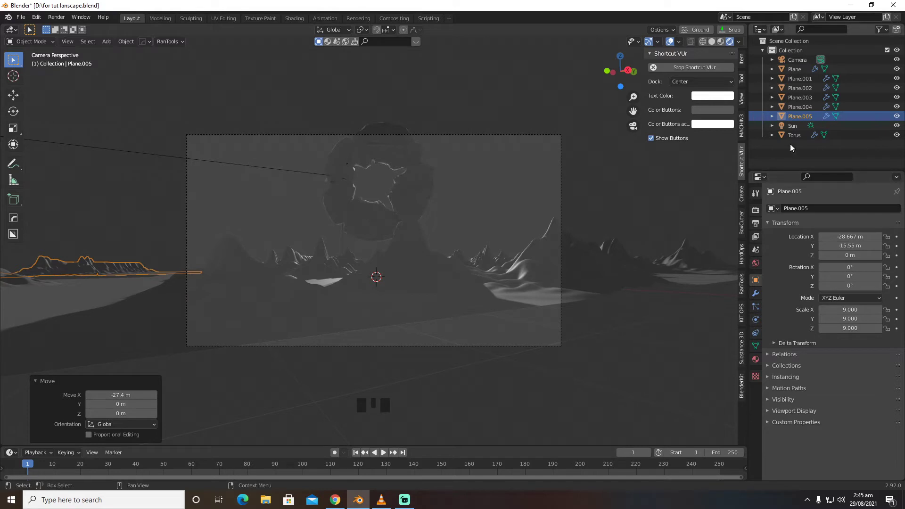
click(795, 127)
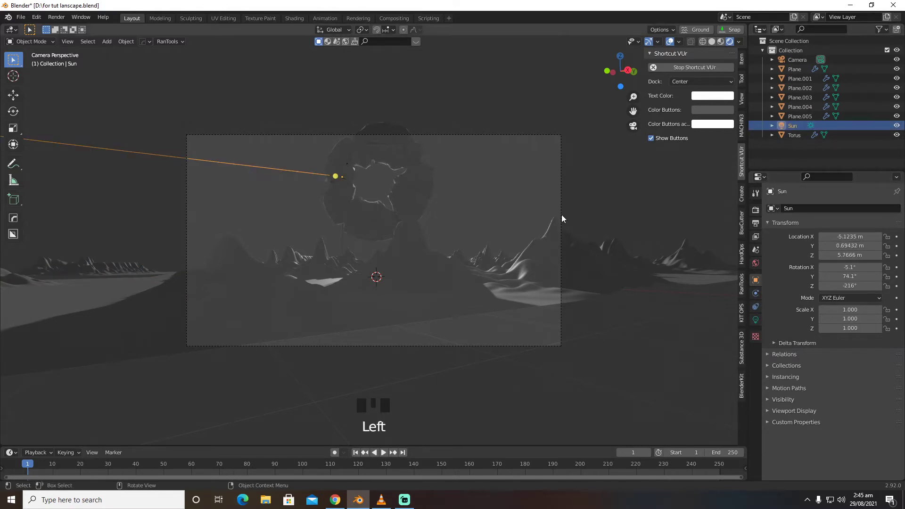
key(g)
click(542, 216)
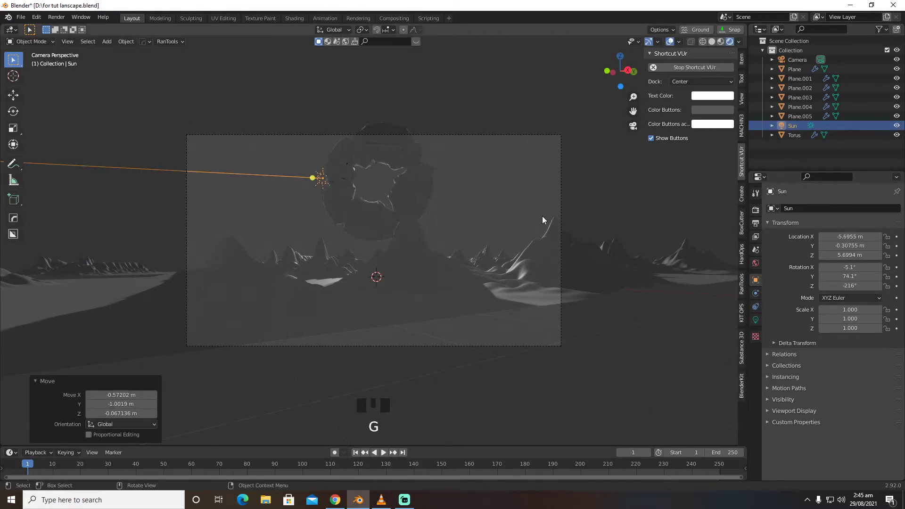
Step: Rotate the sun to about -4.7°, 73.6°, -203° and shift it about -0.26 m in X and -0.47 m in Y
drag(870, 286, 849, 276)
key(g)
click(616, 253)
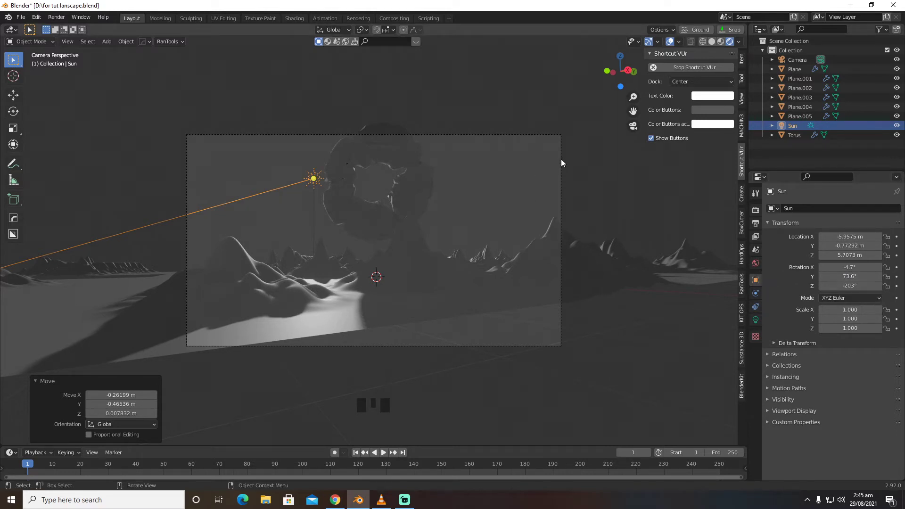
Step: Check the add-on preferences for BlenderKit by searching for "blender", and close the preferences
click(36, 17)
click(57, 153)
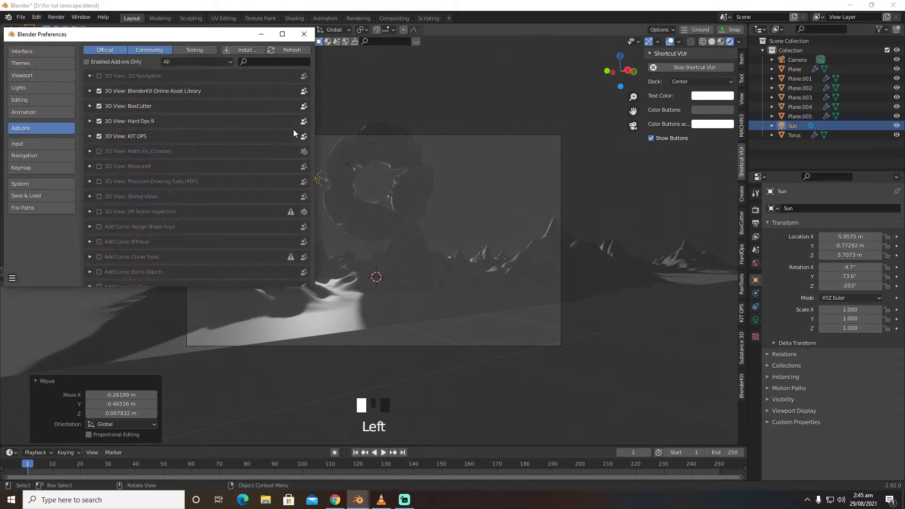
click(256, 63)
text(blen)
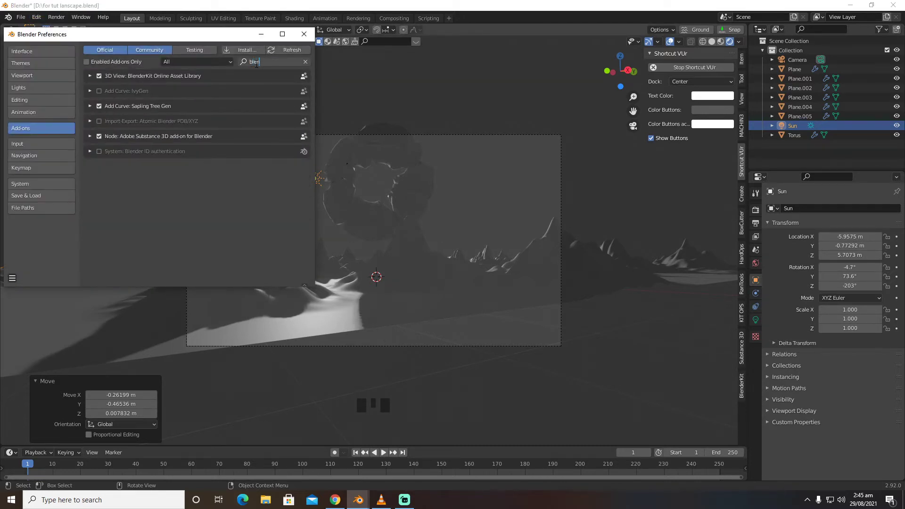
text(der)
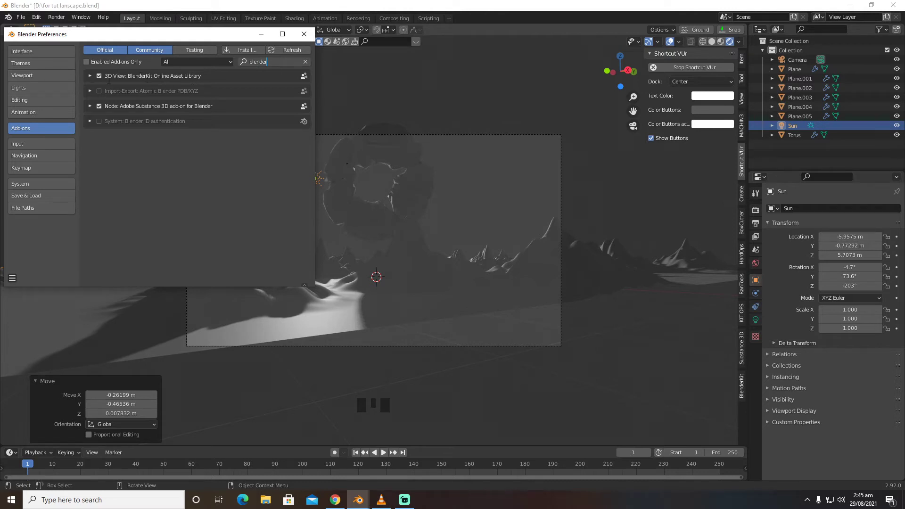
click(303, 35)
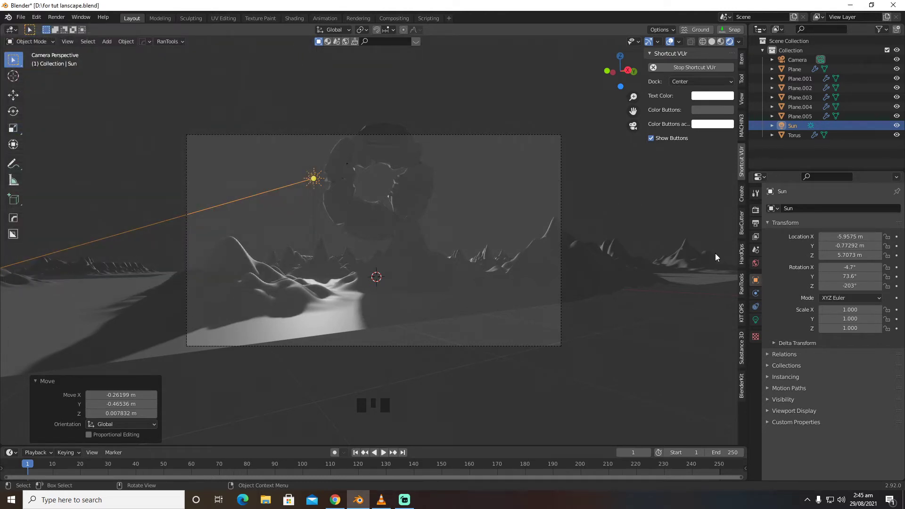
Step: Select the main ground plane and search BlenderKit's models for "sand"
click(742, 378)
click(499, 299)
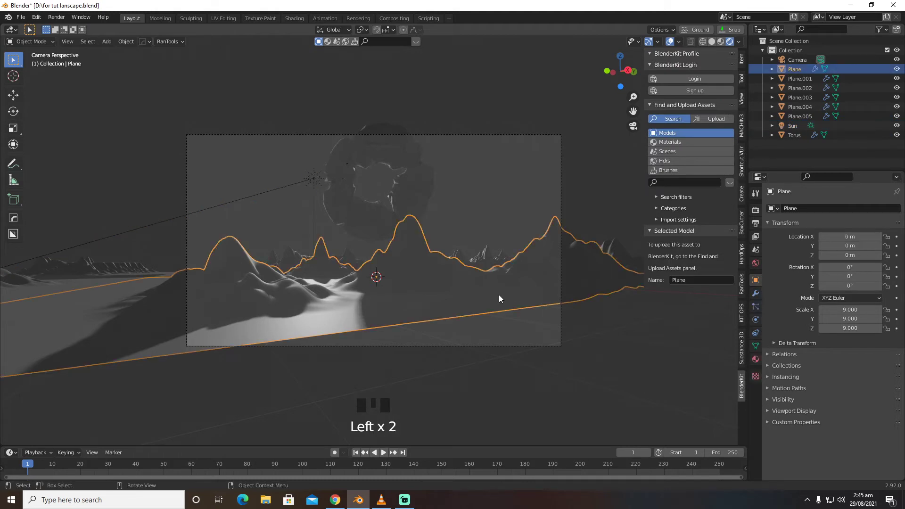
click(672, 183)
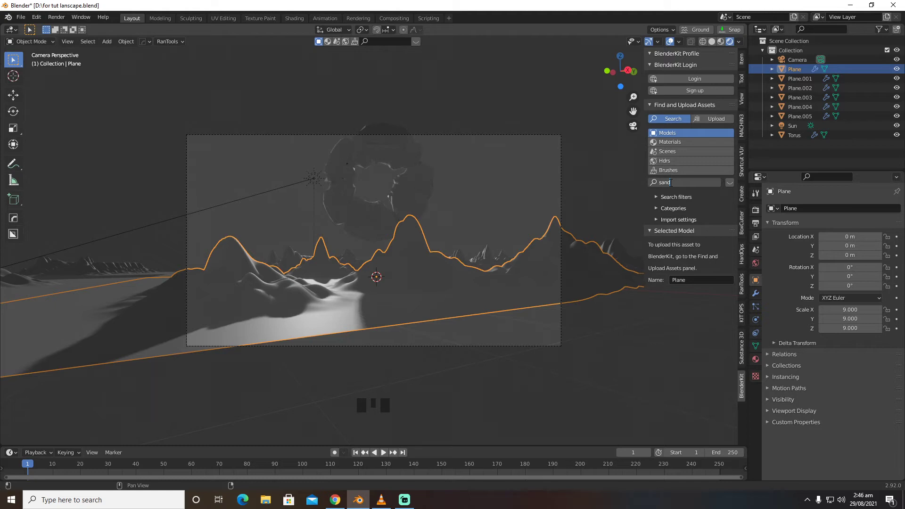
key(Return)
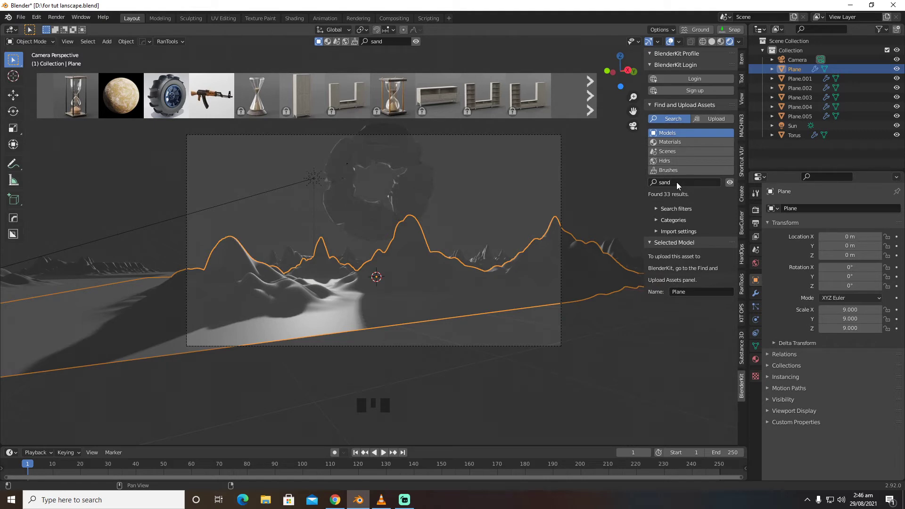
Step: Clear the BlenderKit model search, switch to materials, and search for "sand"
click(677, 182)
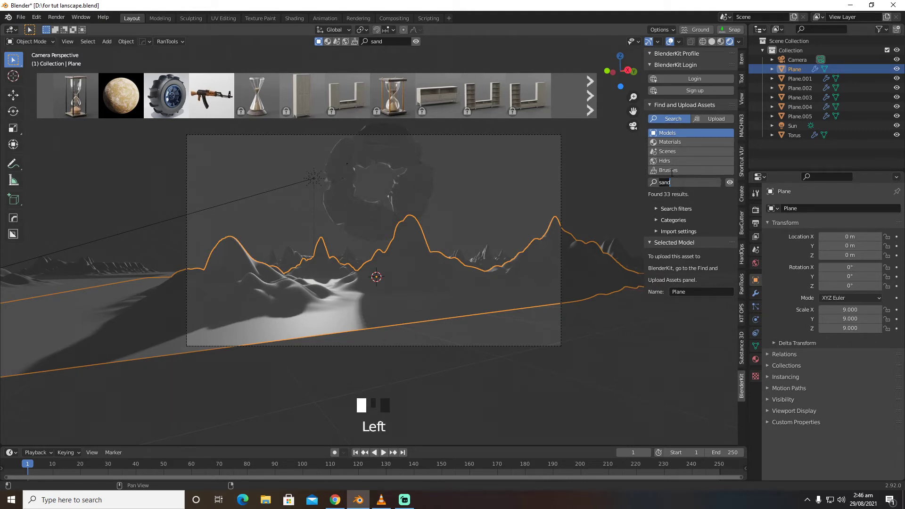
key(BackSpace)
click(673, 144)
click(676, 182)
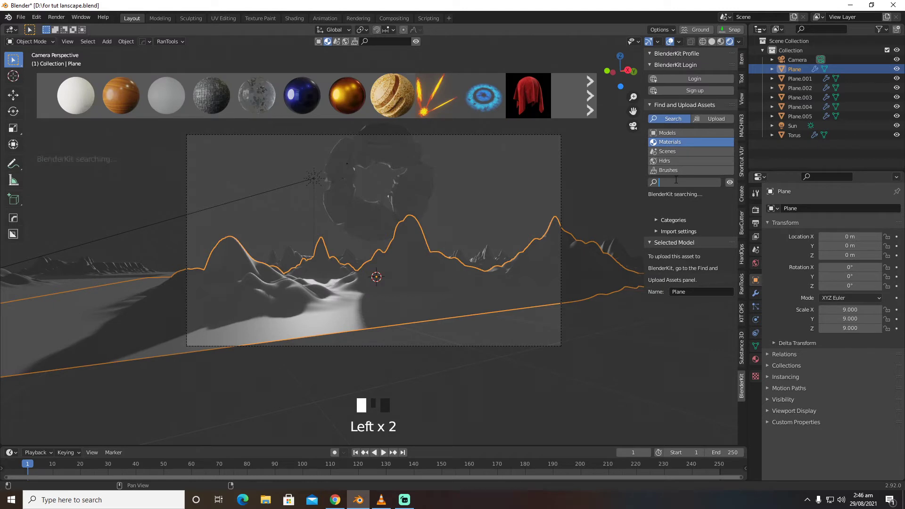
text(sand)
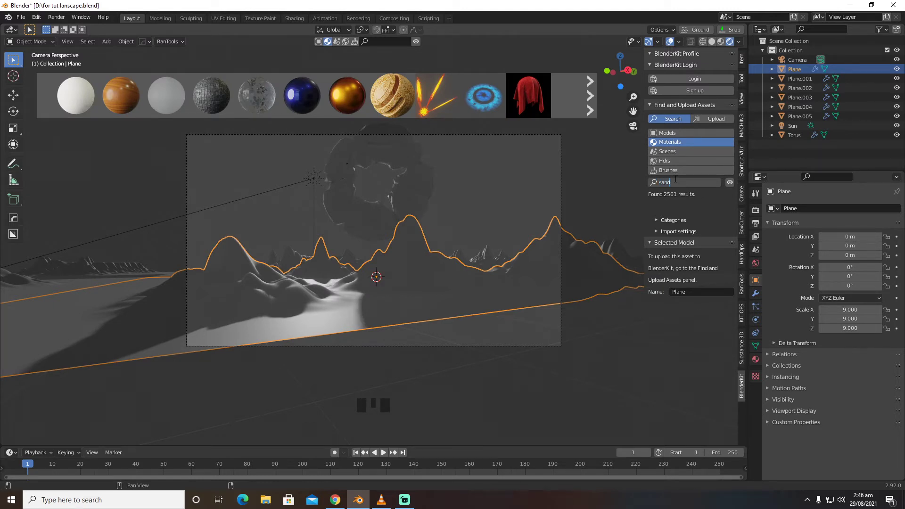
key(Return)
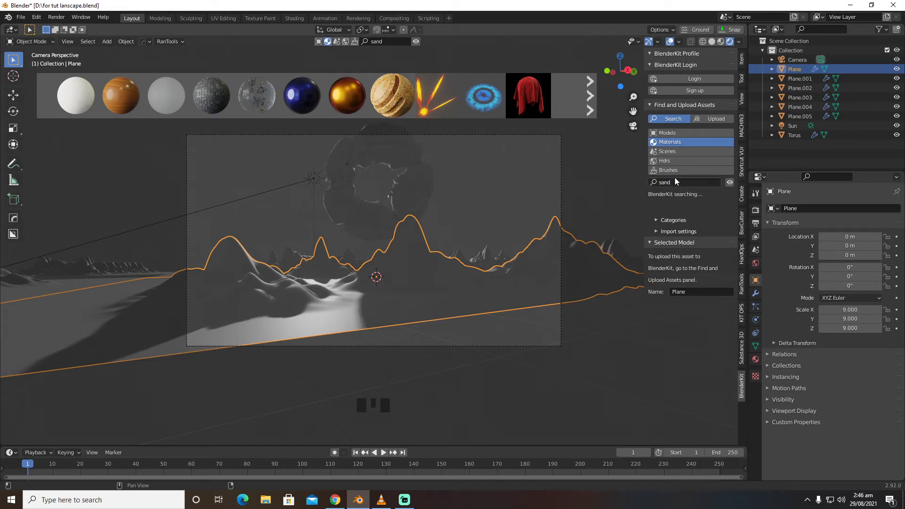
Step: Apply the dune-like Sand material to the main ground plane and to the background duplicates Plane.003, Plane.001 and Plane.002
mouse_move(278, 95)
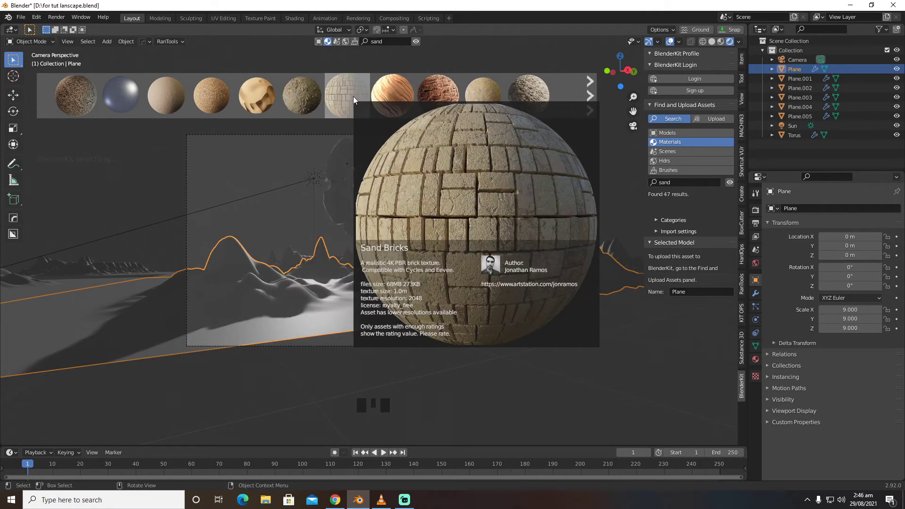
mouse_move(376, 100)
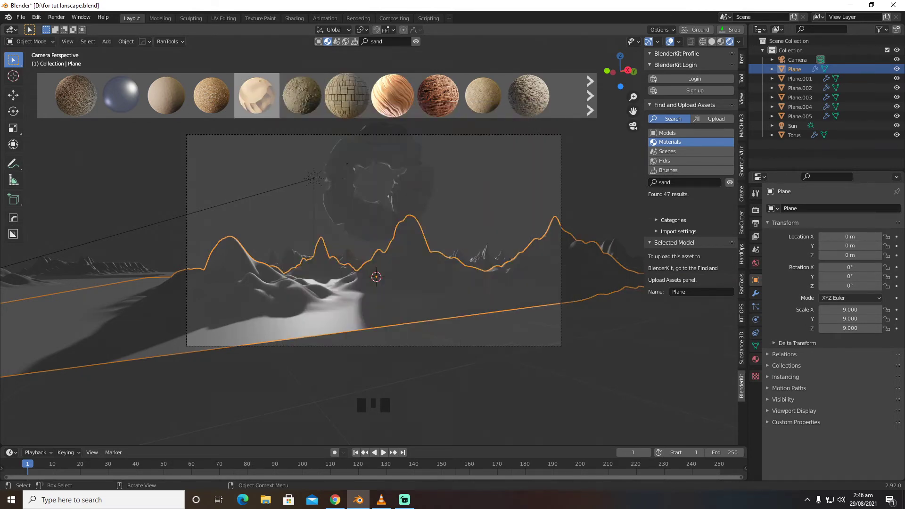
click(272, 100)
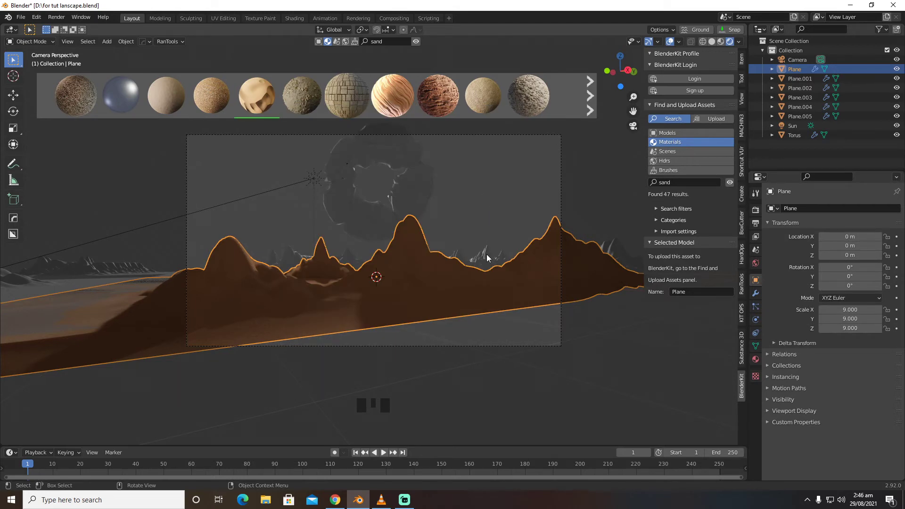
click(487, 255)
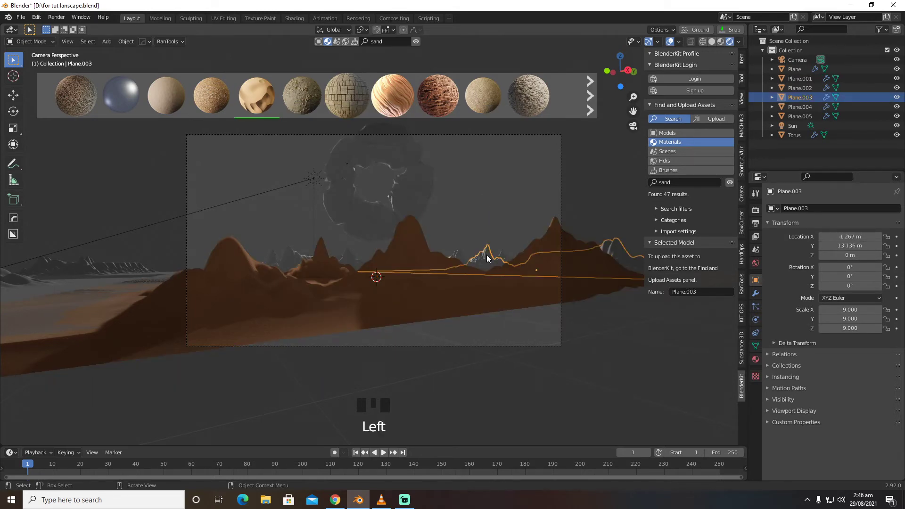
click(248, 98)
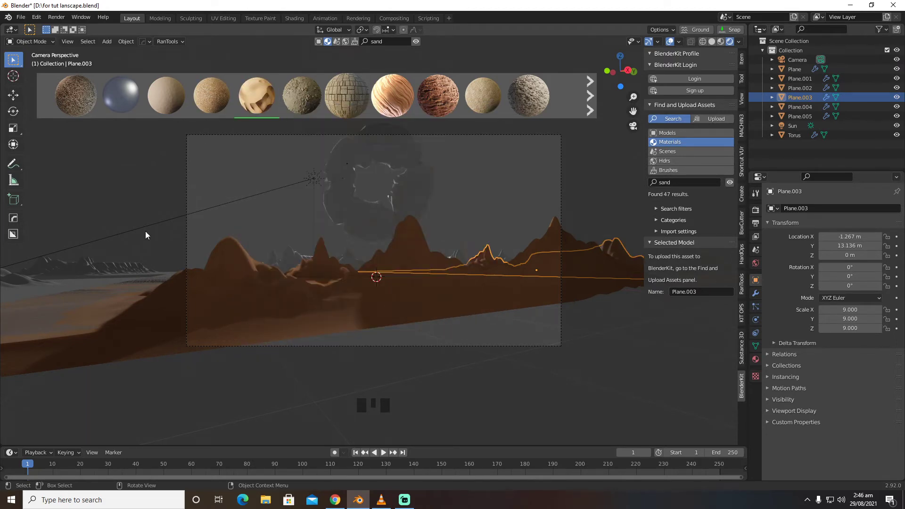
click(123, 277)
click(131, 269)
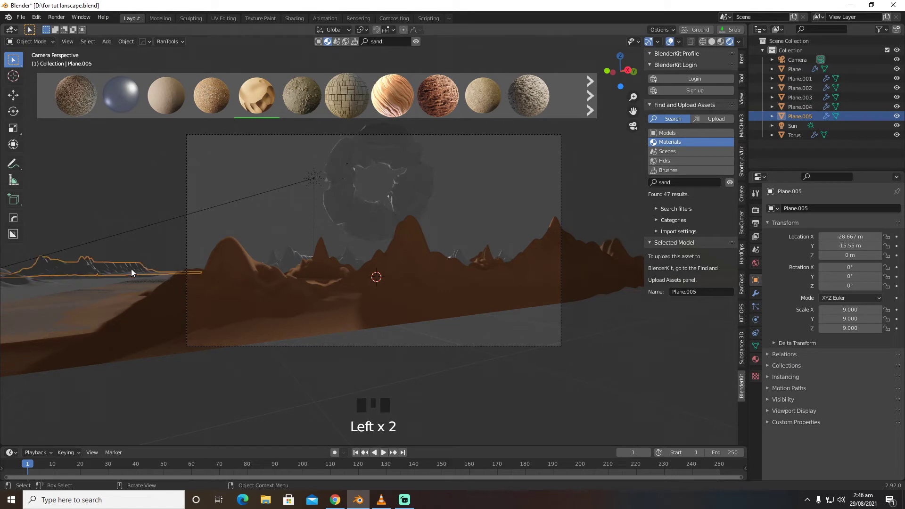
click(287, 263)
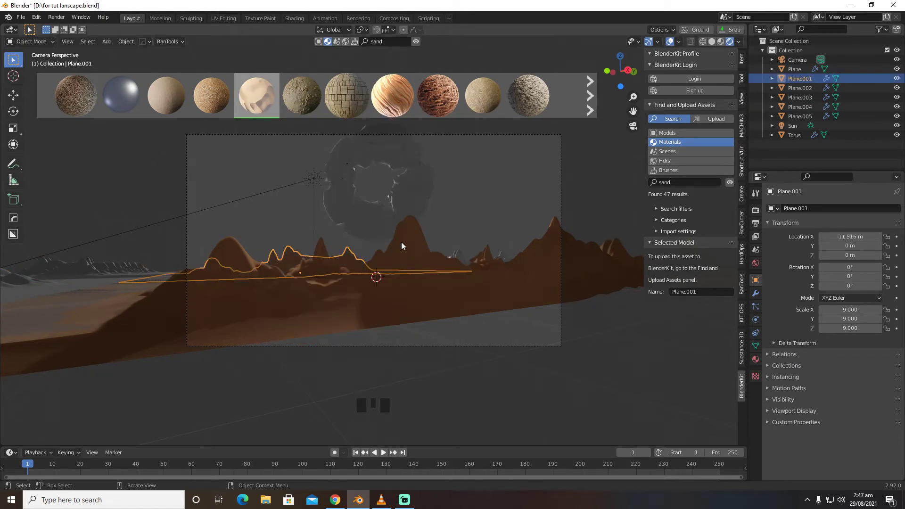
click(458, 253)
click(265, 101)
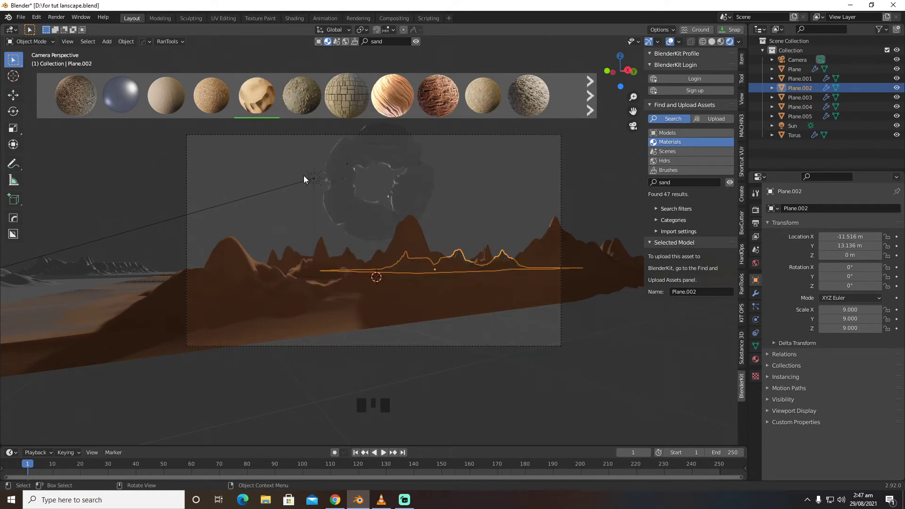
Step: Walk the camera forward over the terrain to frame the torus above a valley between the sand peaks
key(shift+grave)
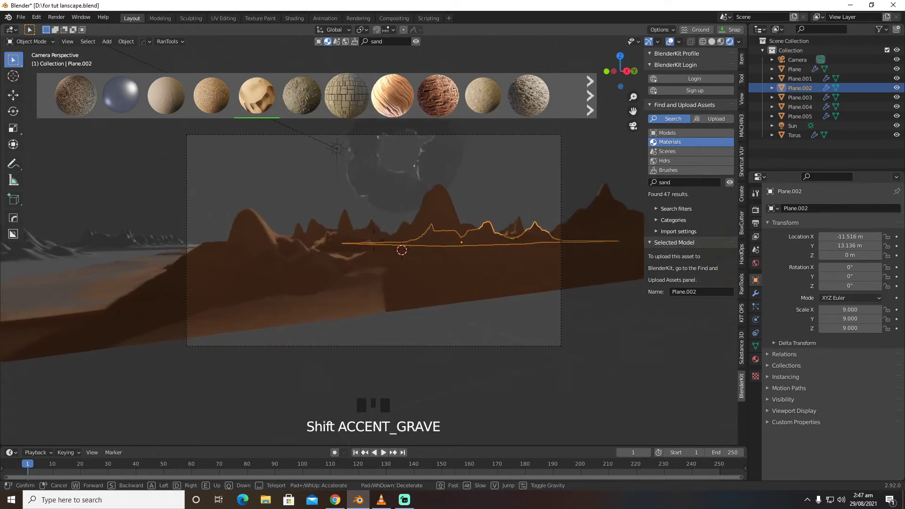
key(w)
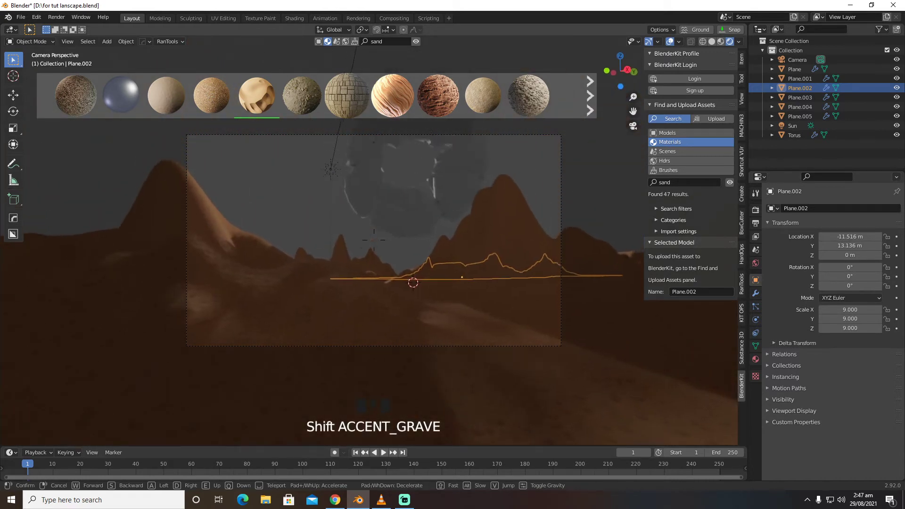
key(s)
key(w)
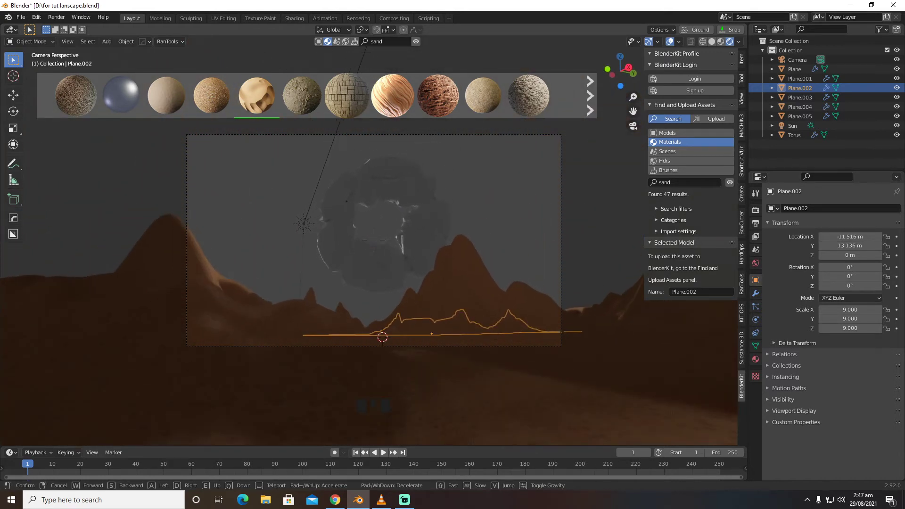
click(373, 239)
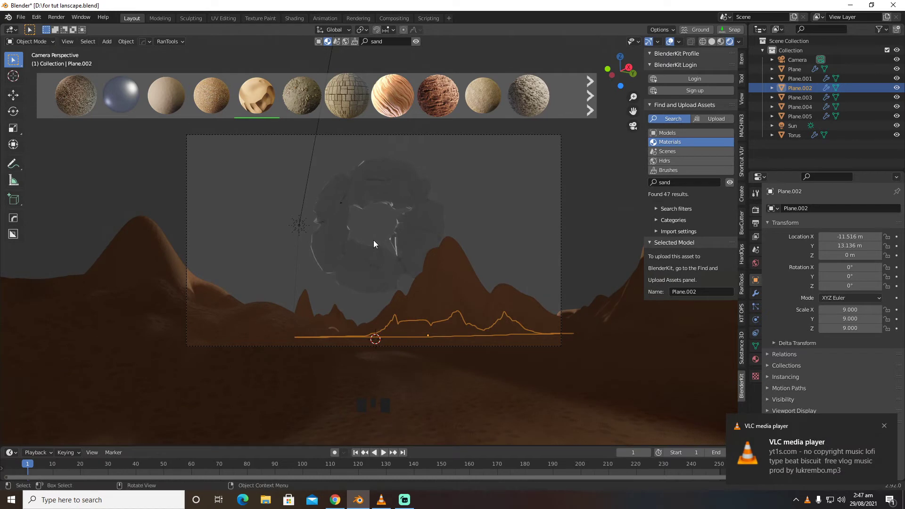
Step: Rotate the sun to -4.7°, 70°, -204° and raise its light strength to 5.19
click(795, 126)
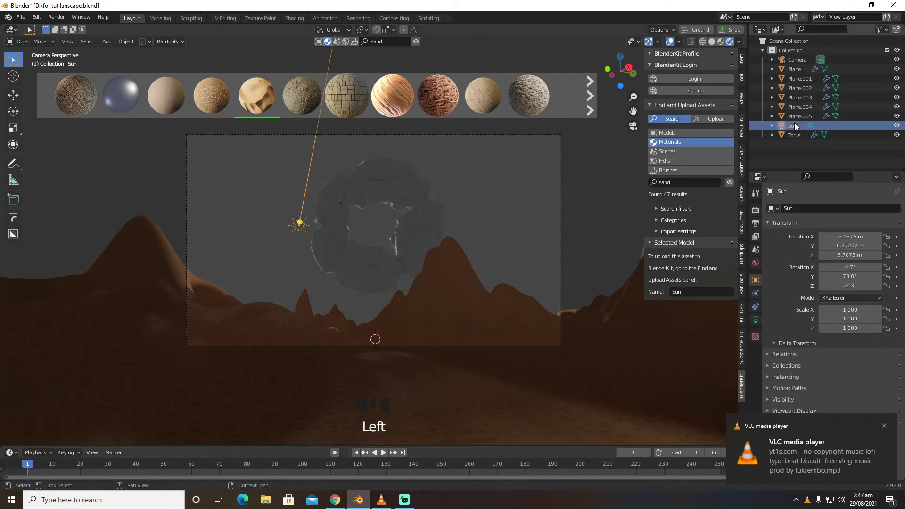
mouse_move(854, 286)
mouse_down()
mouse_move(859, 270)
mouse_move(849, 277)
mouse_move(862, 284)
mouse_move(865, 267)
mouse_up()
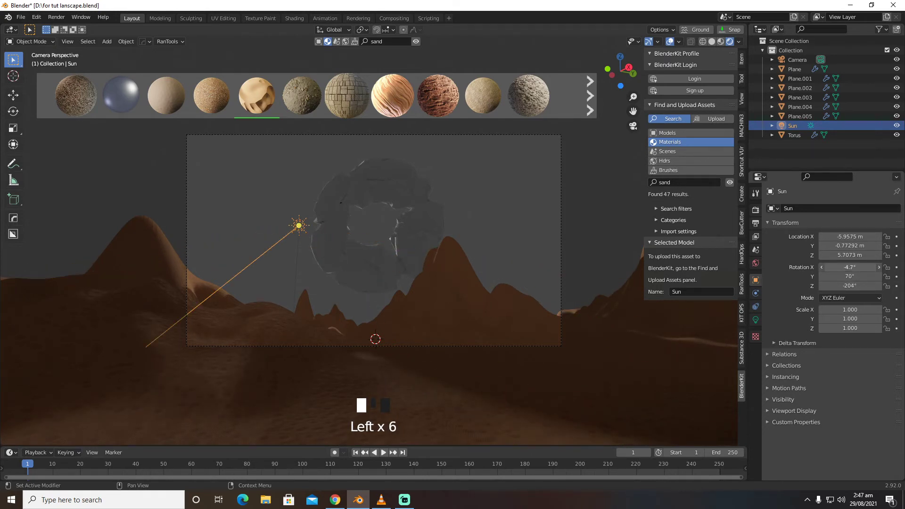
click(756, 320)
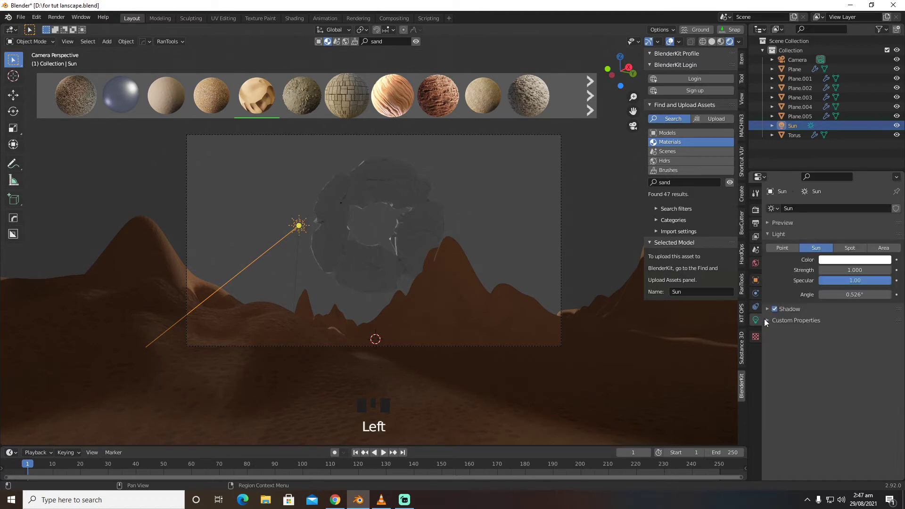
drag(857, 270, 896, 270)
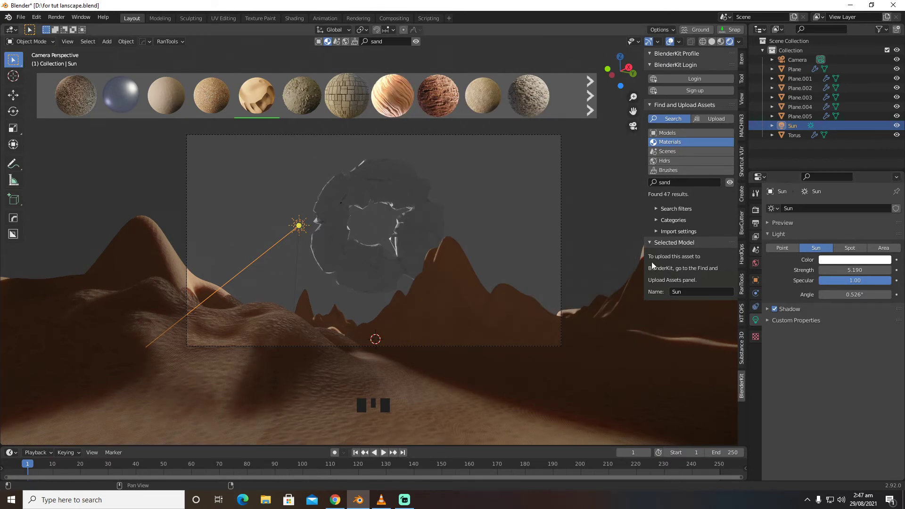
Step: Examine the Eevee render settings and the main ground plane's Sand material settings
click(760, 213)
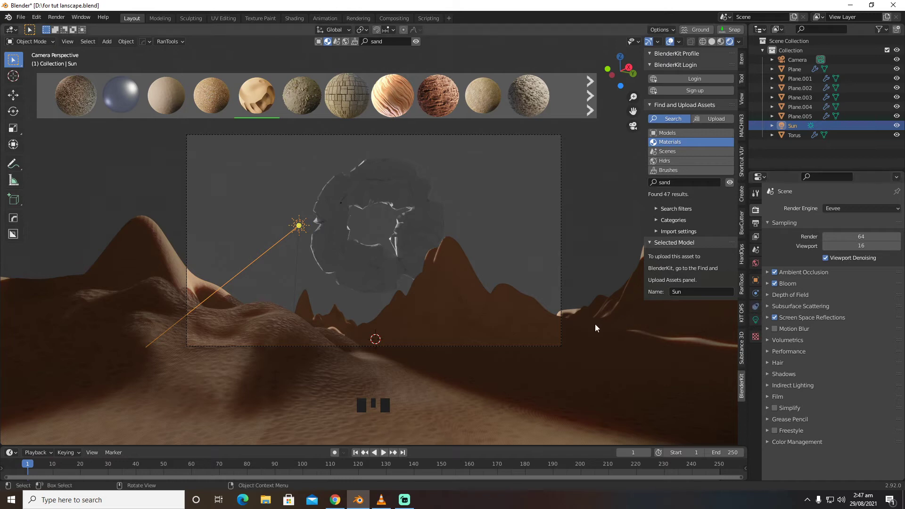
click(587, 353)
click(756, 359)
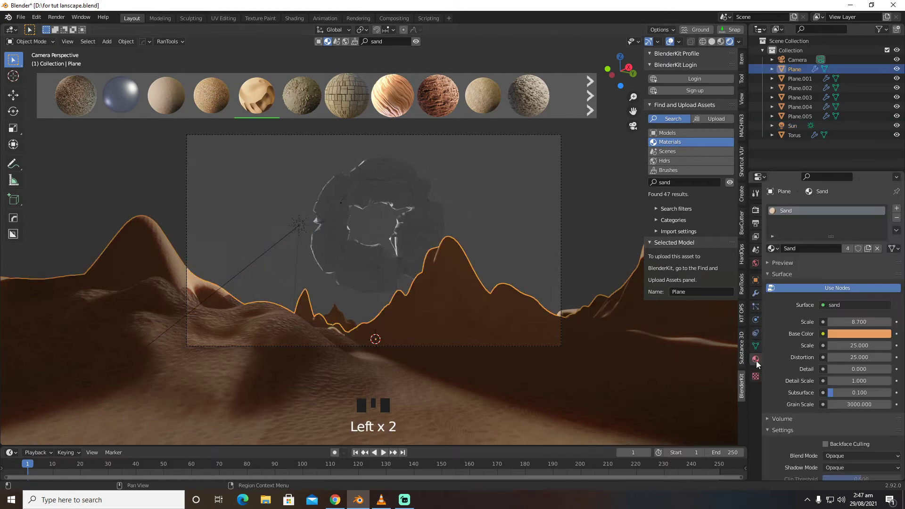
scroll(796, 360, down, 10)
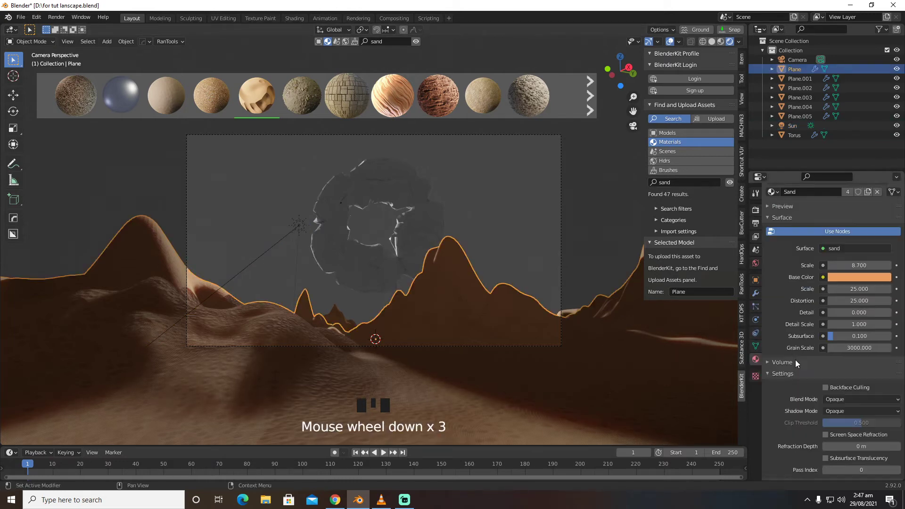
scroll(796, 358, up, 10)
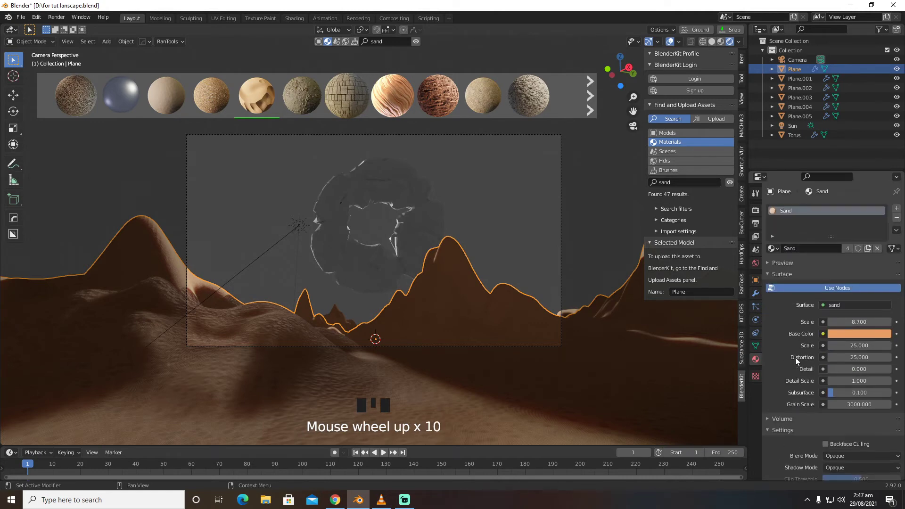
click(756, 376)
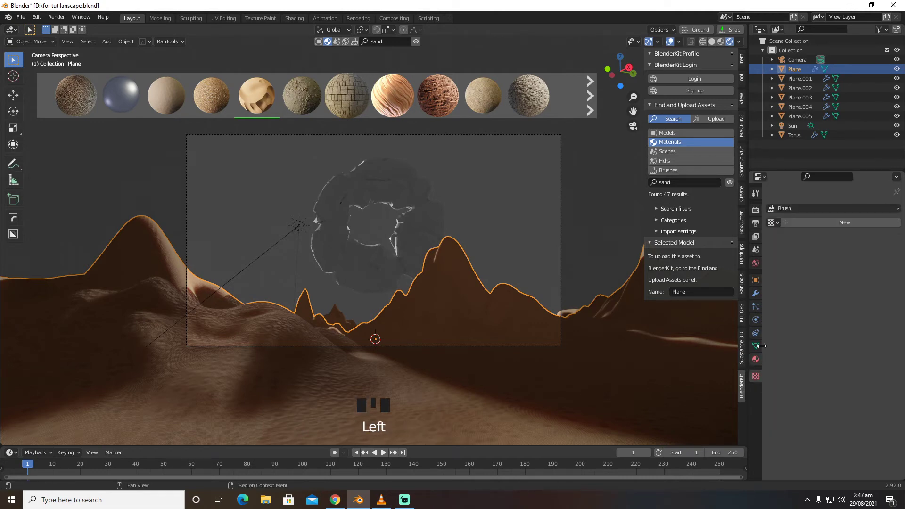
click(756, 212)
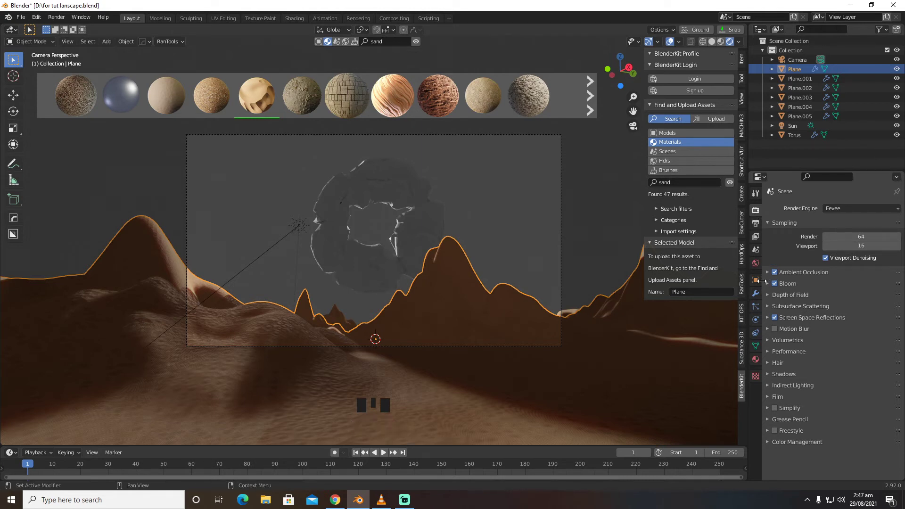
Step: Use a Hosek / Wilkie Sky Texture as the world's background color and turn its sun direction so the preview sphere is lit from the right
click(755, 264)
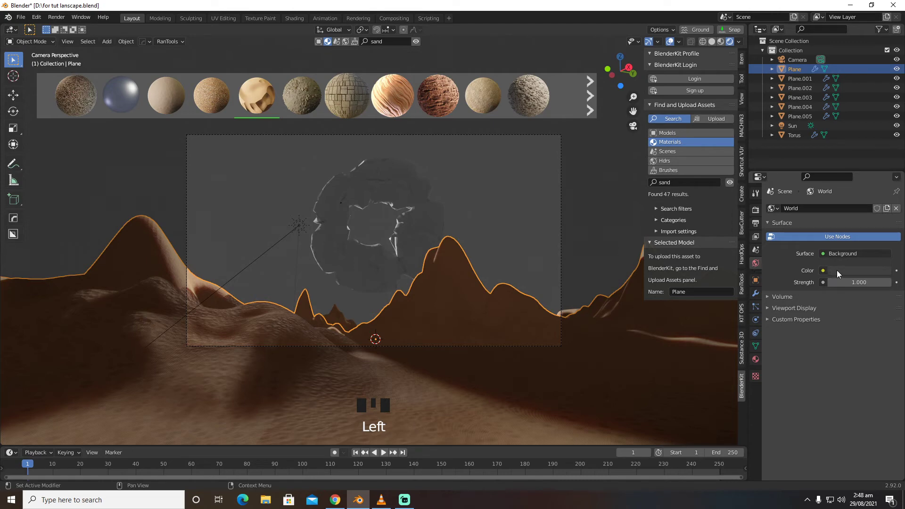
click(824, 271)
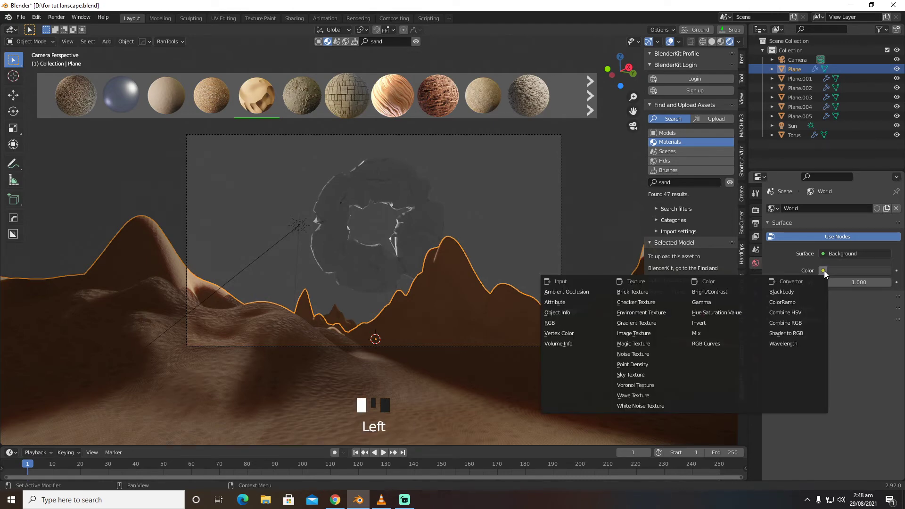
click(634, 373)
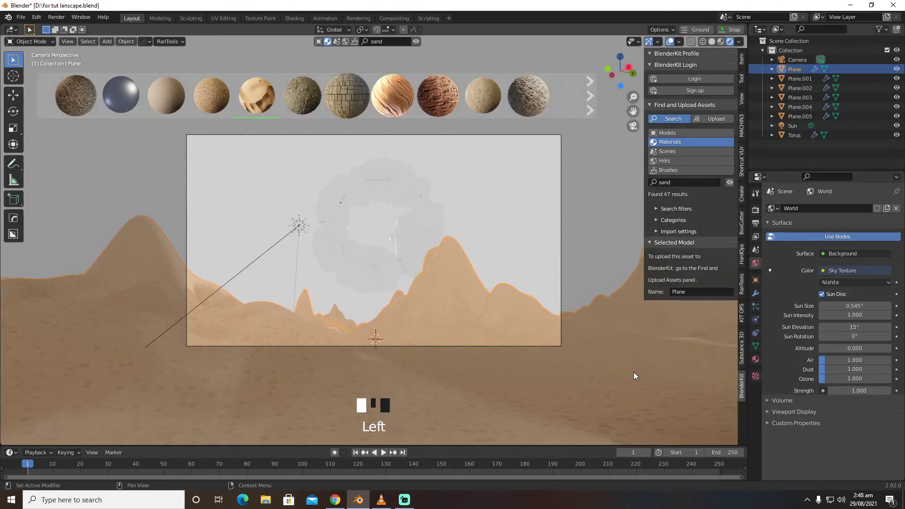
click(857, 283)
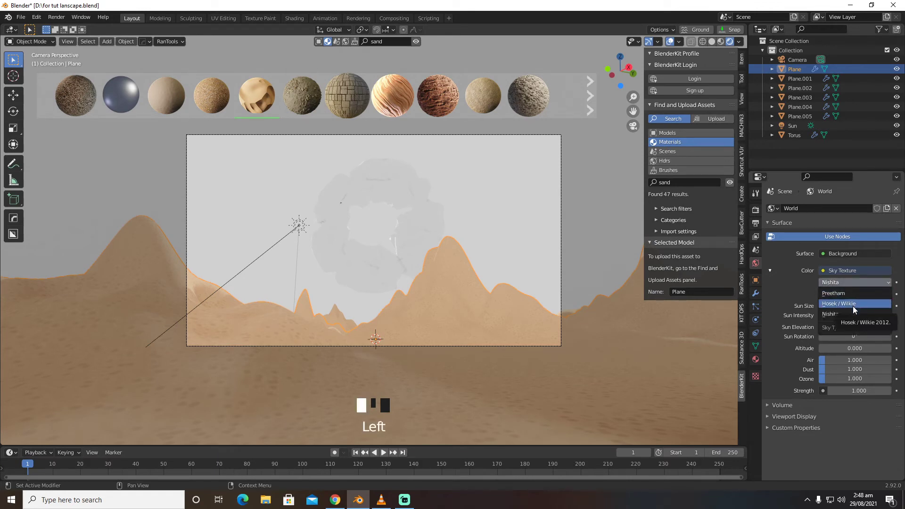
click(853, 307)
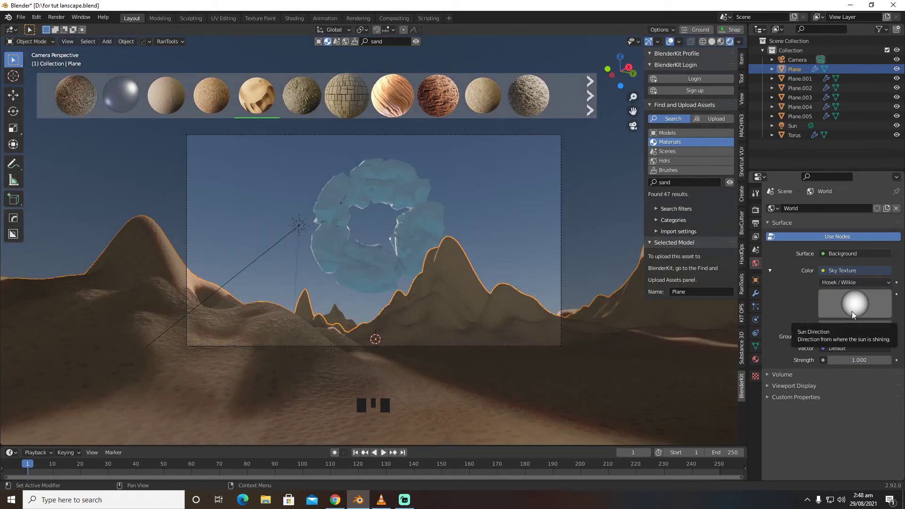
mouse_move(858, 304)
mouse_down()
mouse_move(813, 306)
mouse_move(851, 305)
mouse_move(830, 304)
mouse_up()
click(857, 349)
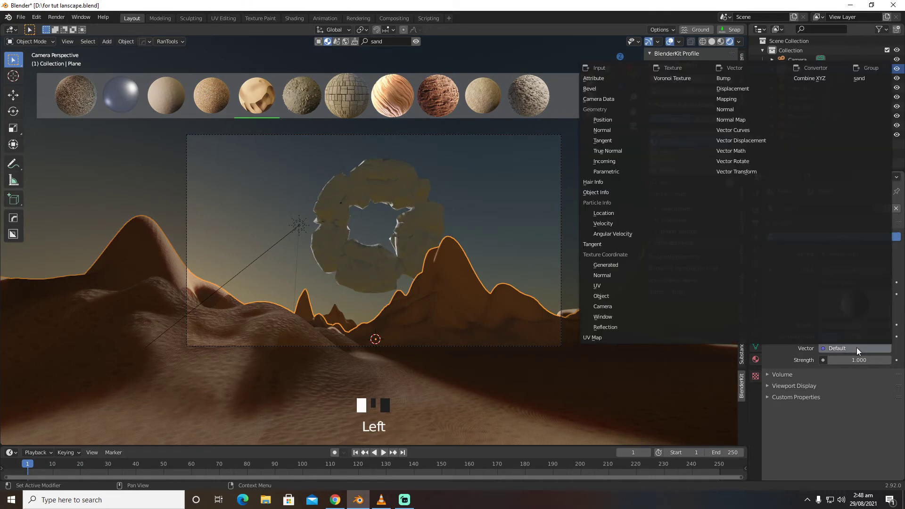
Step: Add a Volume Scatter shader to the world's volume and set its density to 0.100
click(769, 375)
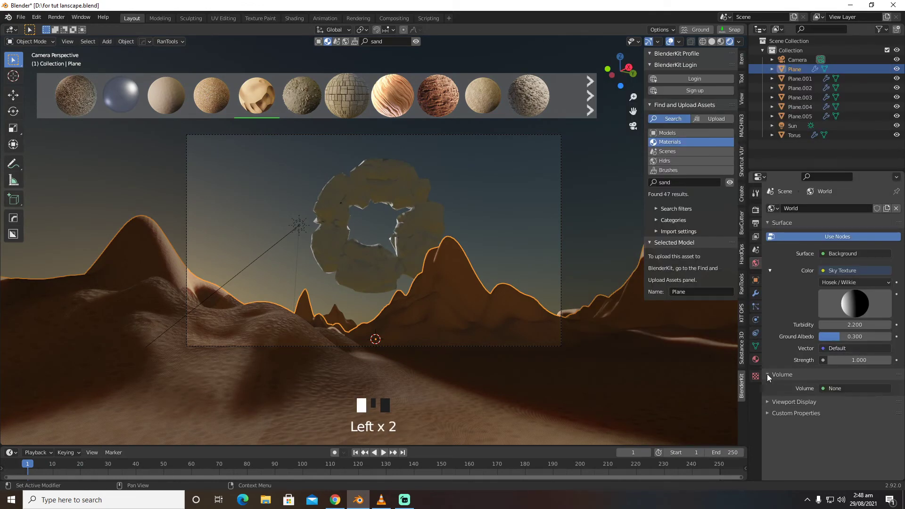
click(827, 388)
click(813, 380)
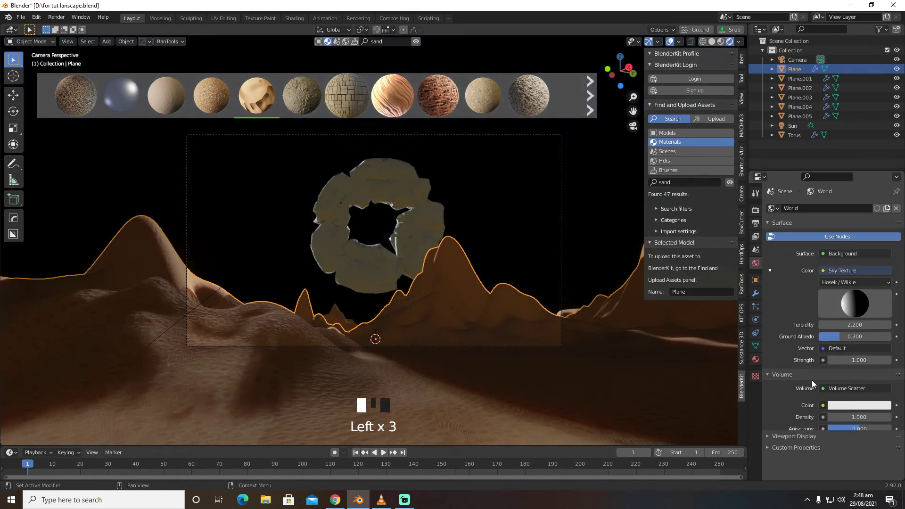
click(832, 417)
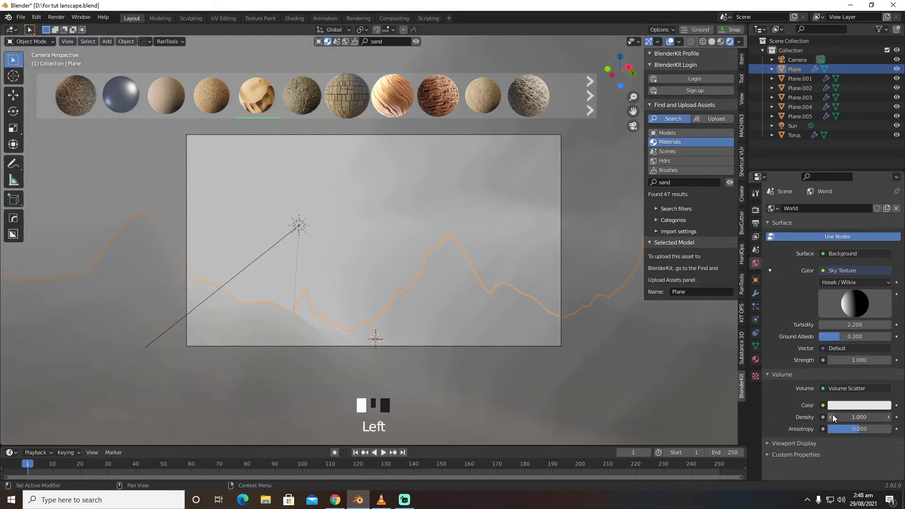
click(831, 418)
click(831, 417)
click(832, 418)
click(832, 417)
click(832, 418)
click(832, 417)
click(832, 417)
click(832, 417)
click(832, 417)
click(832, 417)
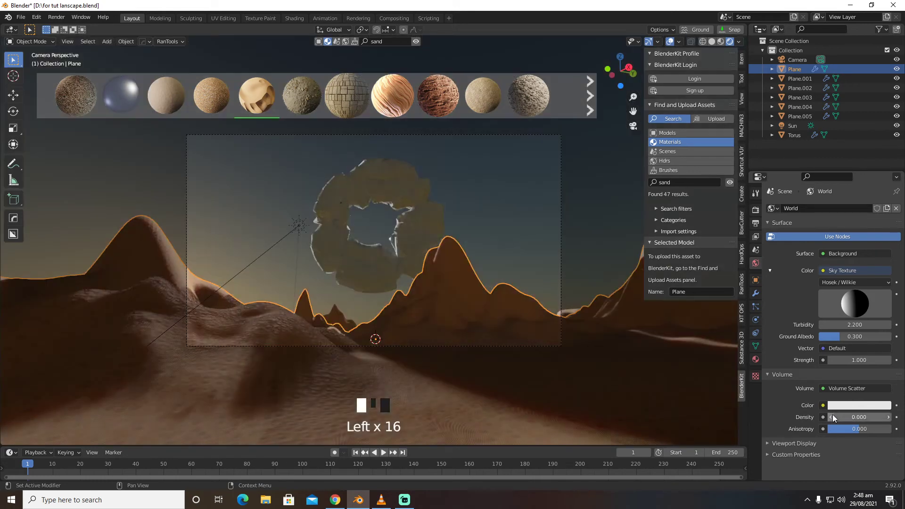
click(889, 418)
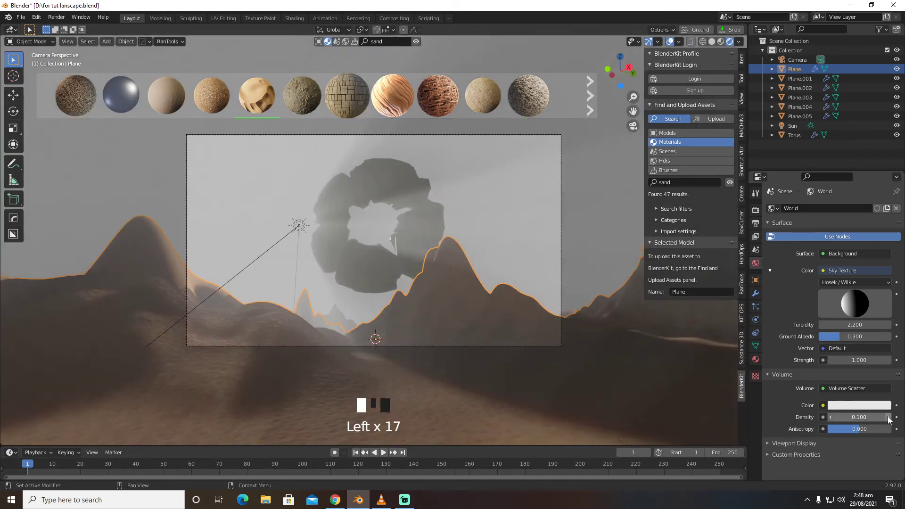
Step: Set the world's Volume Scatter color to a near-white blue with hue 0.625, saturation 0.042 and value 1.000
click(868, 405)
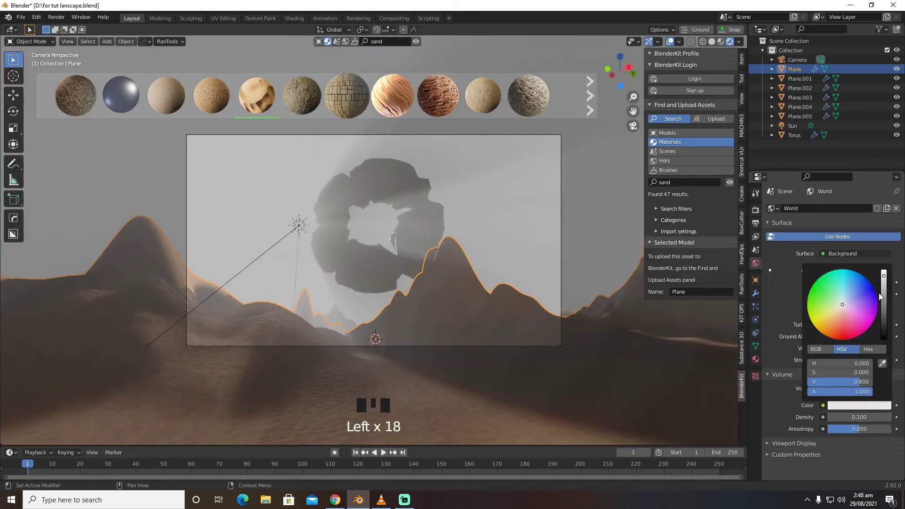
mouse_move(884, 283)
mouse_down()
mouse_move(885, 321)
mouse_move(884, 270)
mouse_up()
mouse_move(846, 299)
mouse_down()
mouse_move(845, 281)
mouse_move(843, 304)
mouse_up()
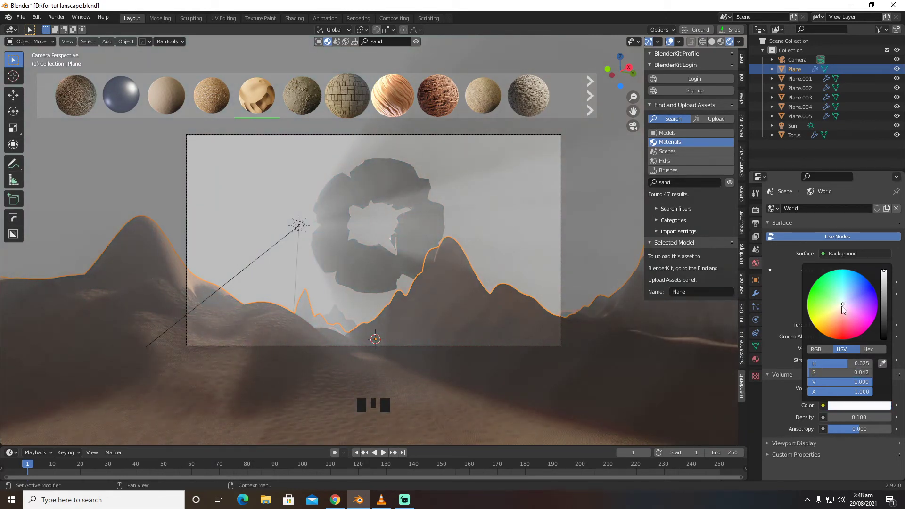
click(673, 40)
click(673, 41)
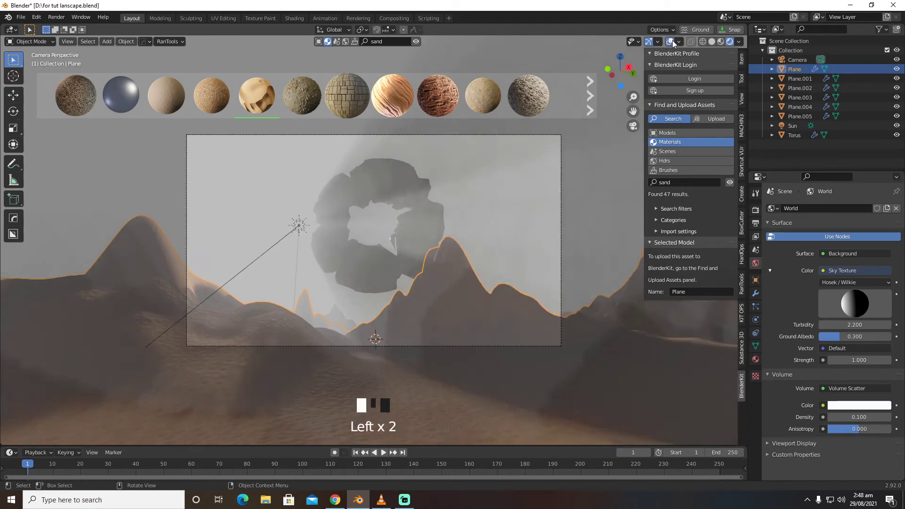
Step: In the Compositing workspace, replace the Dope Sheet with an enlarged Image Editor assigned to Render Result and enable compositing nodes
click(388, 17)
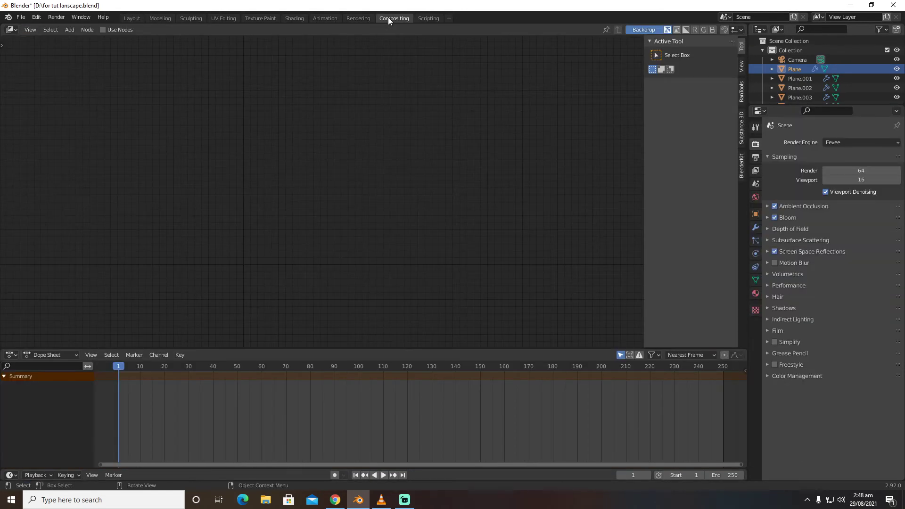
click(26, 354)
click(35, 394)
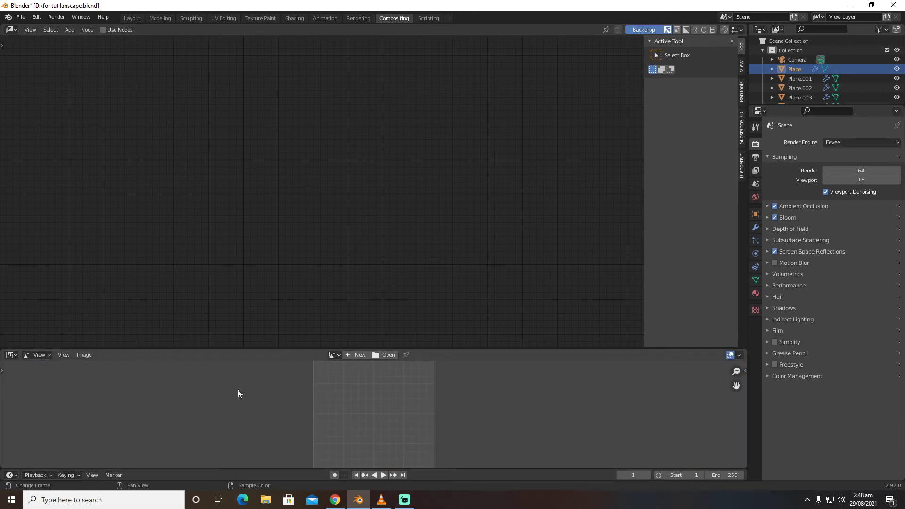
click(335, 354)
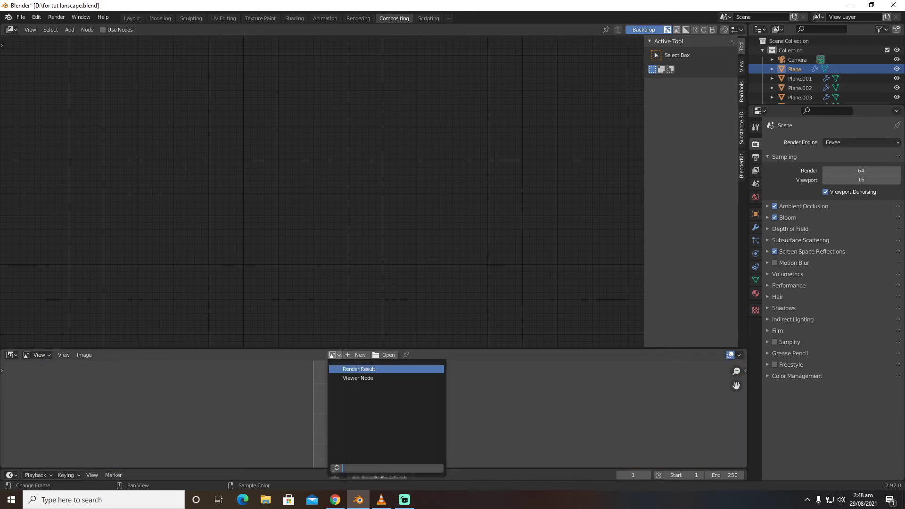
click(362, 369)
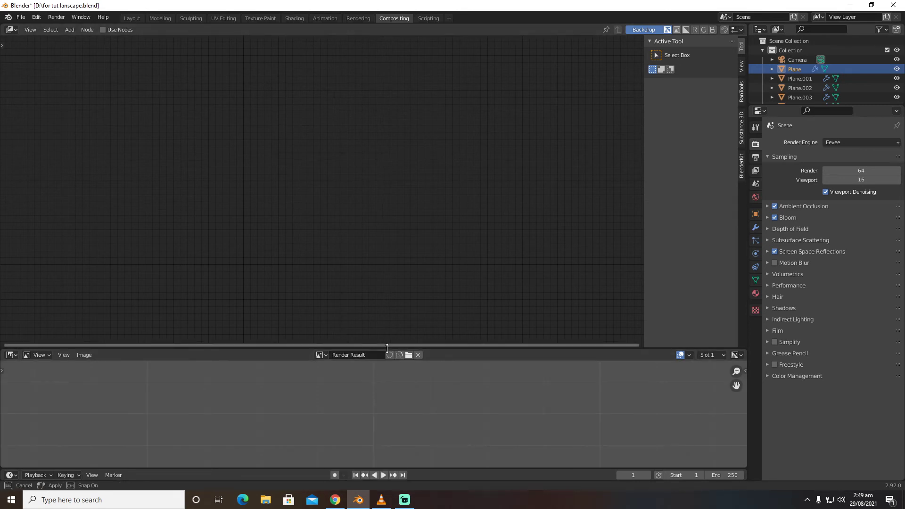
drag(387, 349, 387, 295)
click(104, 30)
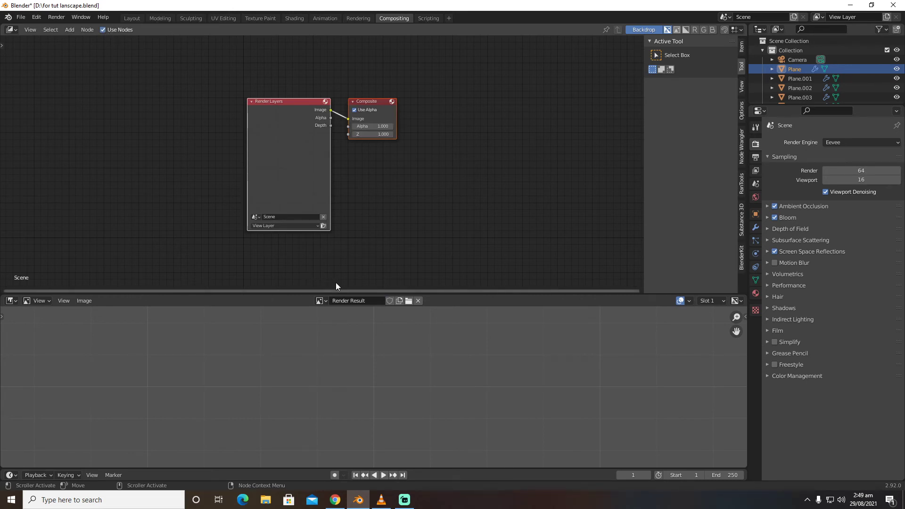
Step: Unlink the Render Result from the Image Editor and render a still image of the scene from the Layout workspace
click(418, 301)
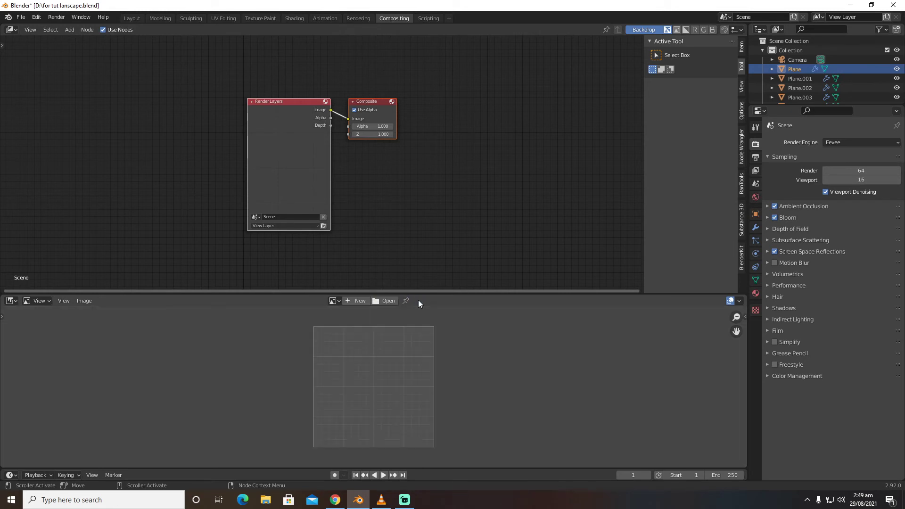
click(335, 300)
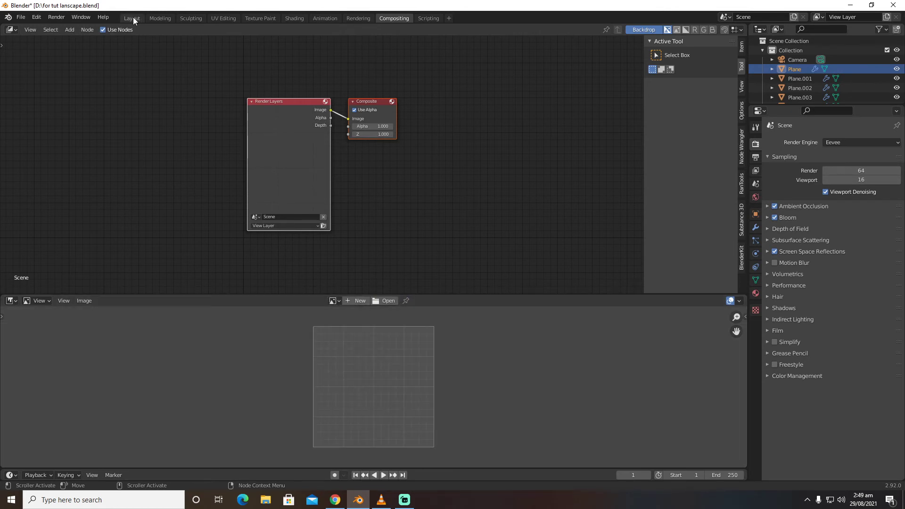
click(132, 18)
click(56, 17)
click(66, 27)
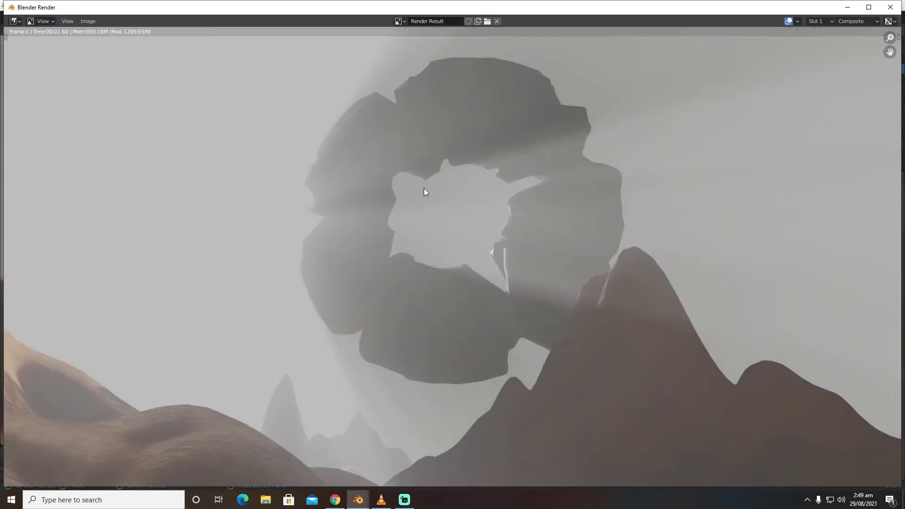
click(900, 9)
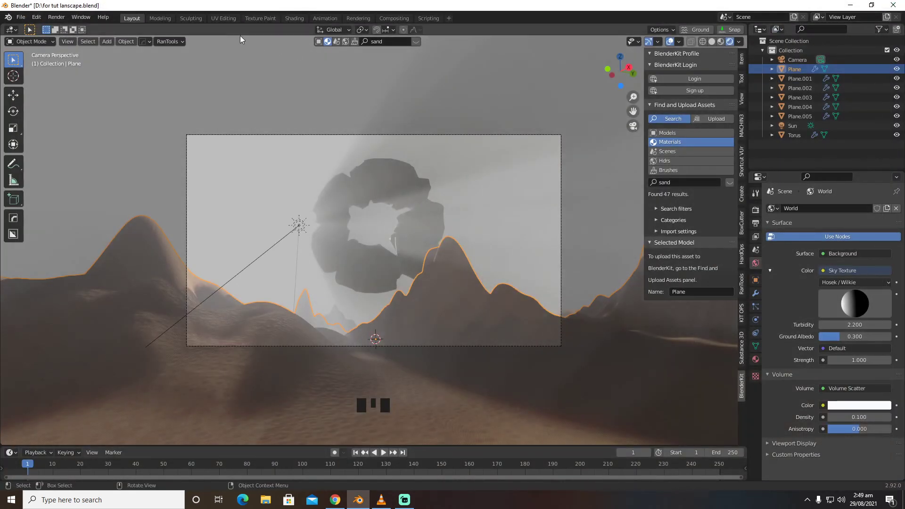
Step: Show the Render Result in the Compositing workspace's Image Editor, enlarge that area and fit the whole image in it
click(384, 17)
click(334, 301)
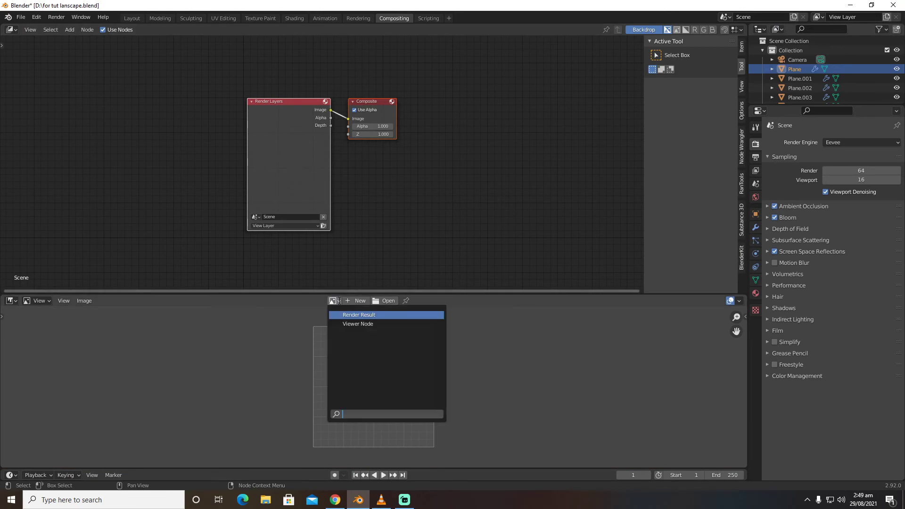
click(359, 315)
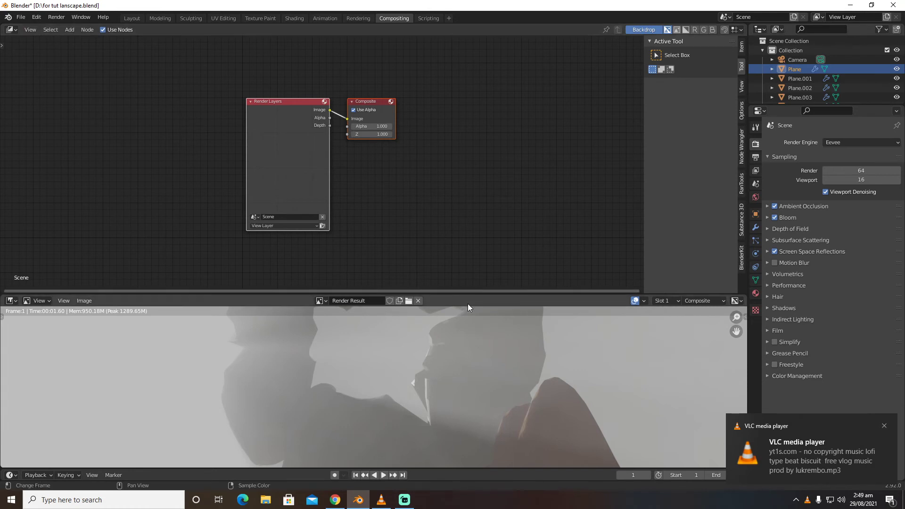
drag(469, 251, 469, 241)
scroll(442, 322, down, 3)
key(Home)
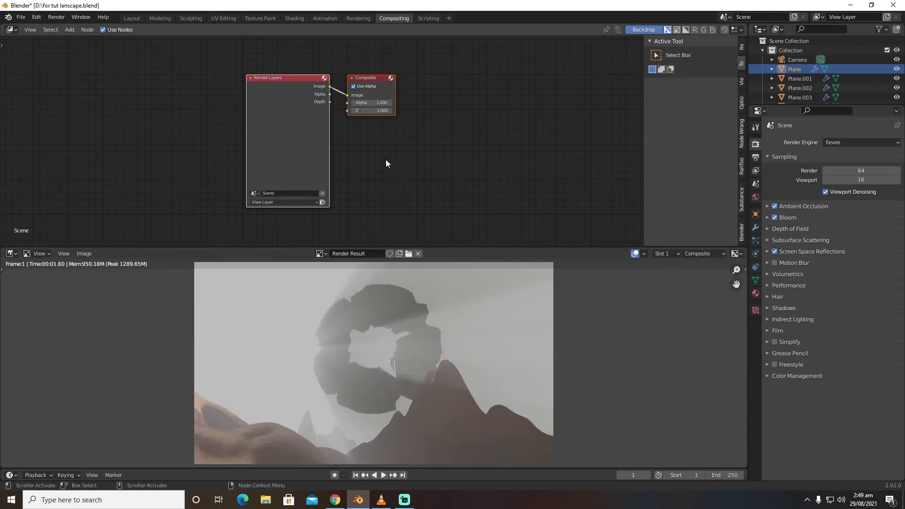
Step: Insert an RGB Curves node between Render Layers and Composite, and raise the midpoint of its green curve to about X 0.489, Y 0.681
drag(368, 79, 511, 78)
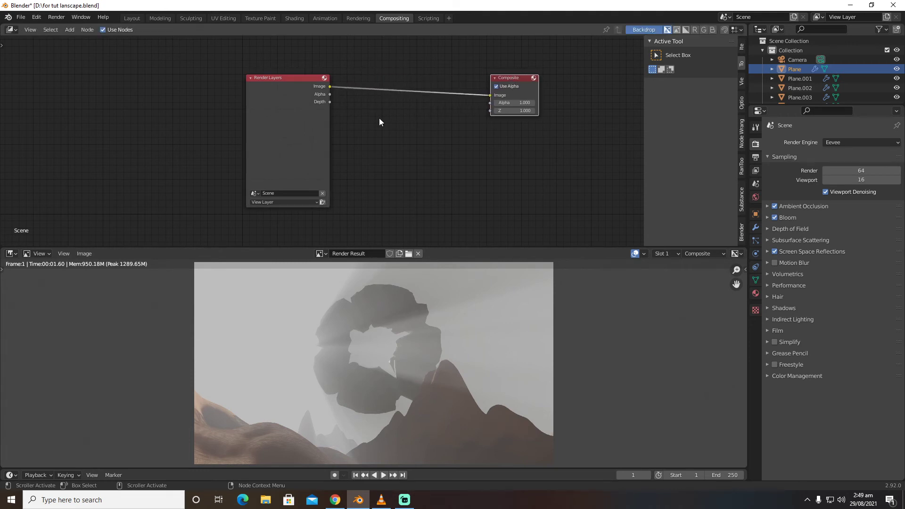
key(shift+a)
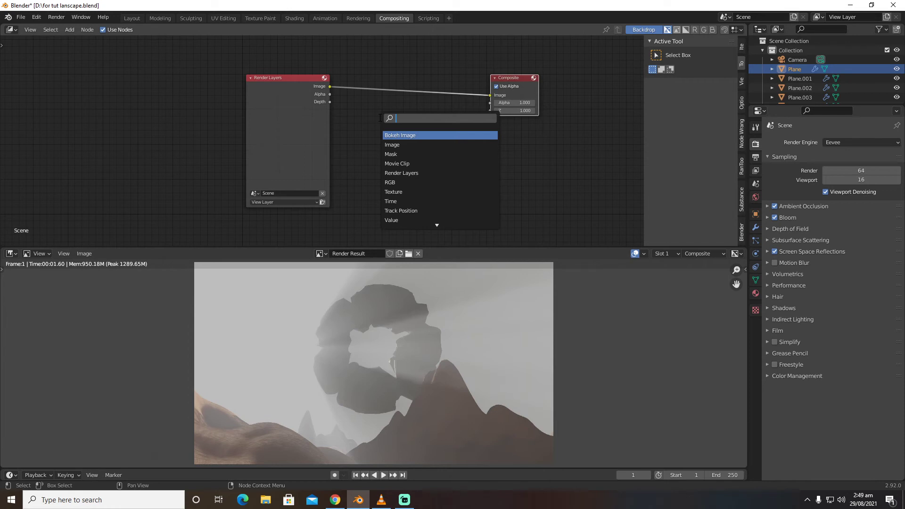
text(rgb)
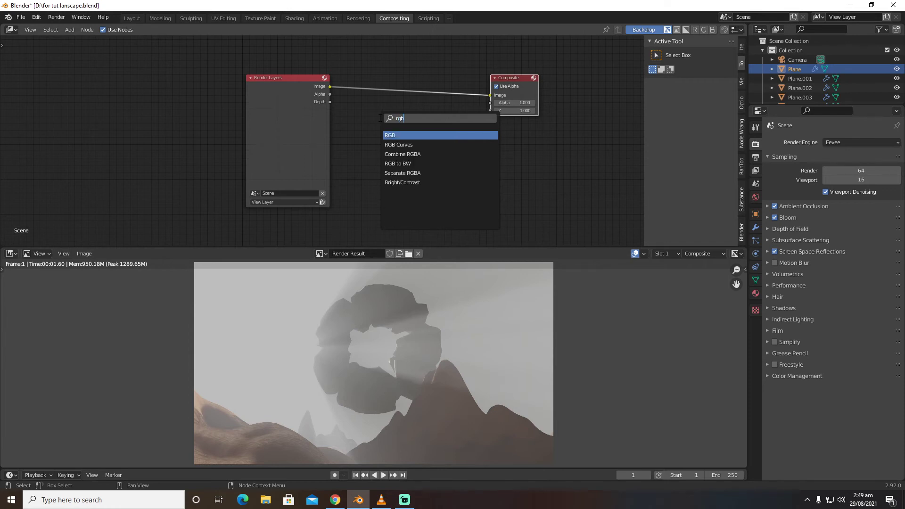
key(BackSpace)
key(BackSpace)
key(BackSpace)
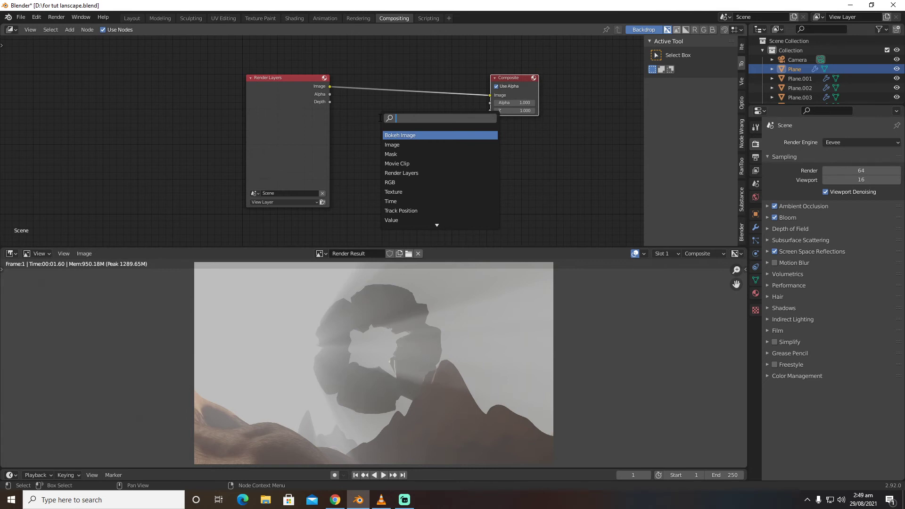
text(rgb)
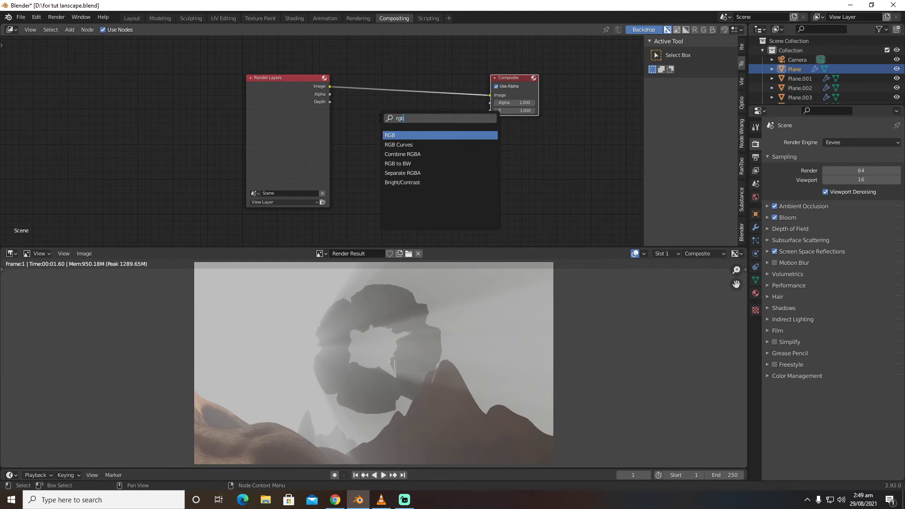
click(399, 145)
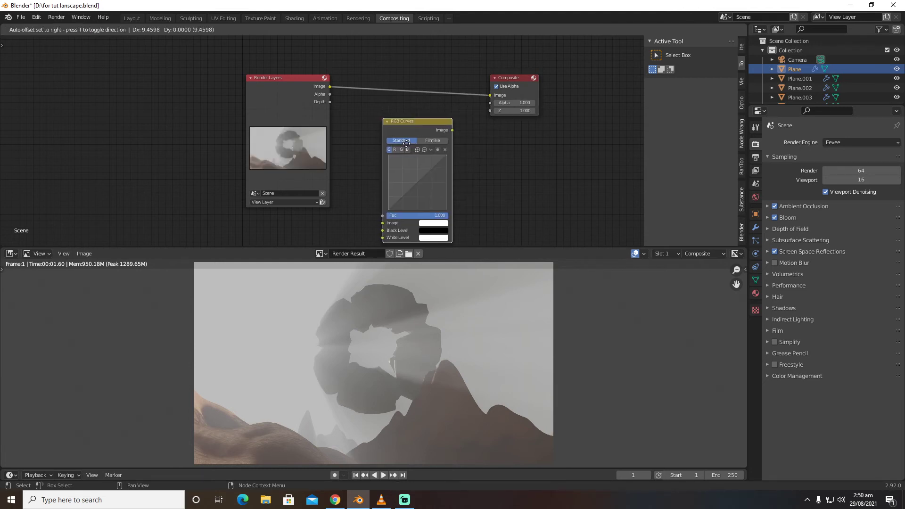
click(430, 97)
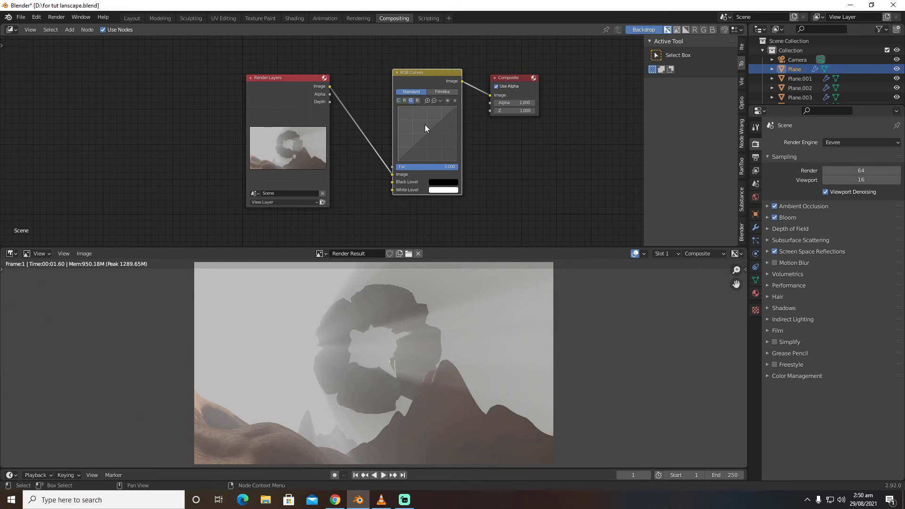
drag(431, 131, 428, 126)
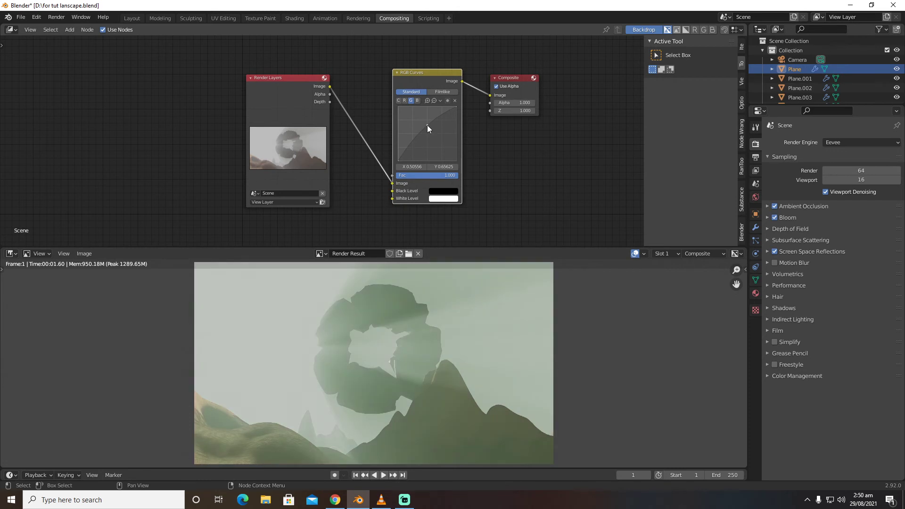
drag(427, 125, 426, 124)
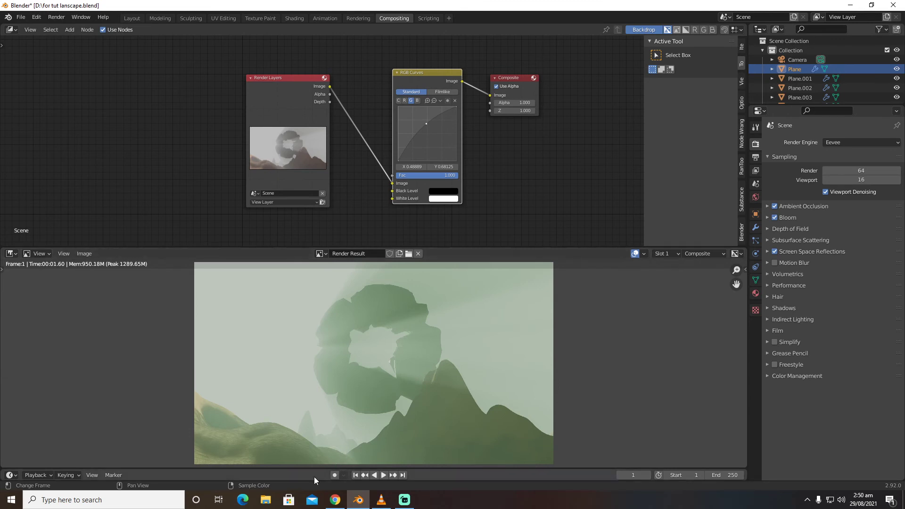
Step: Open the reference file terrain panet from Local Disk (D:) and examine its compositing node setup
click(267, 500)
click(54, 313)
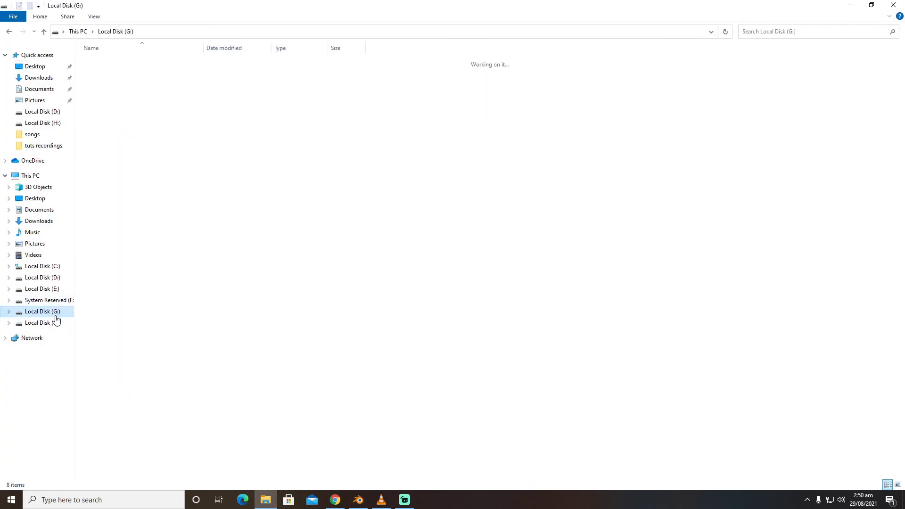
click(52, 278)
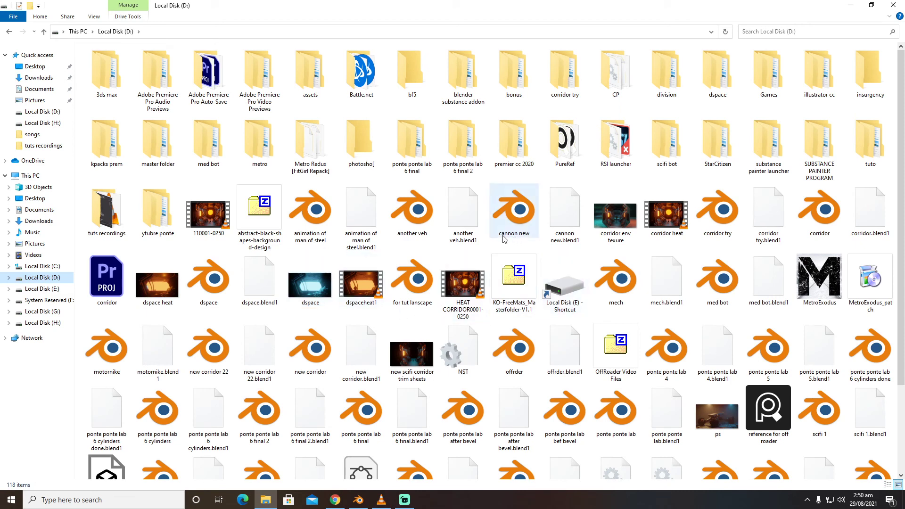
click(674, 358)
key(l)
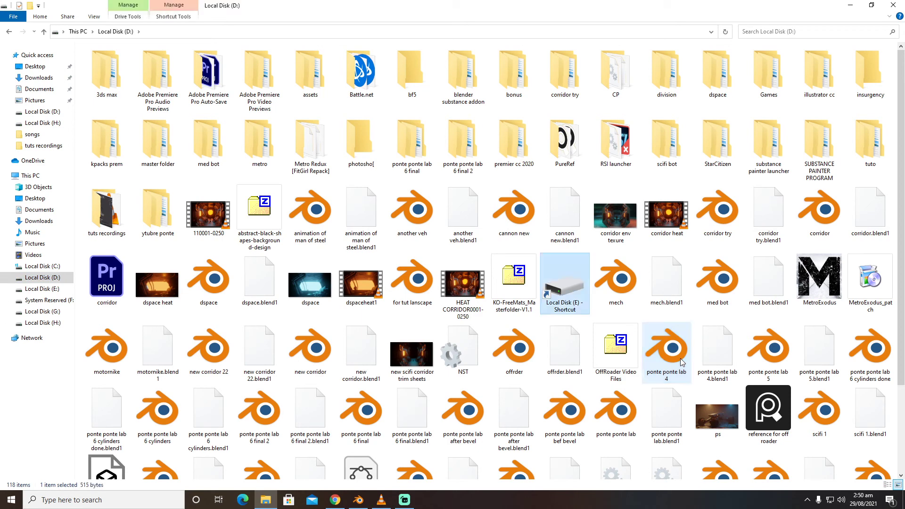
scroll(681, 358, down, 3)
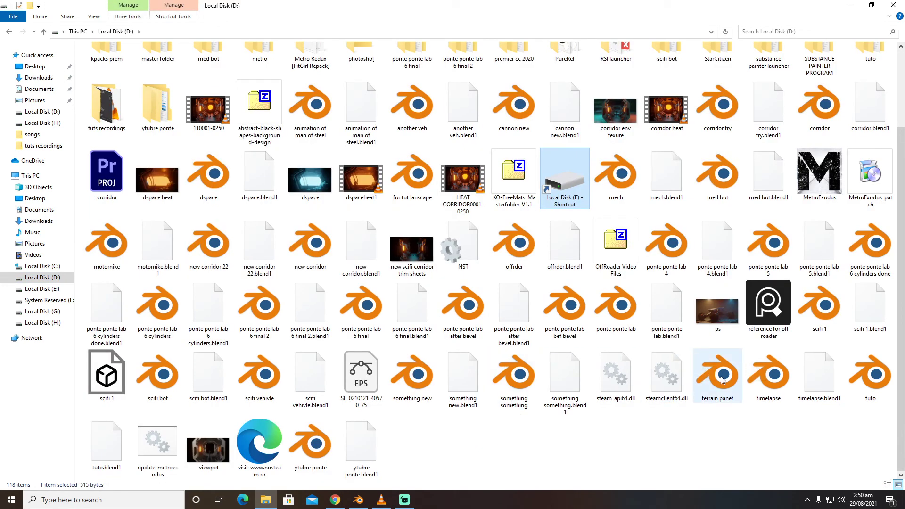
double_click(722, 379)
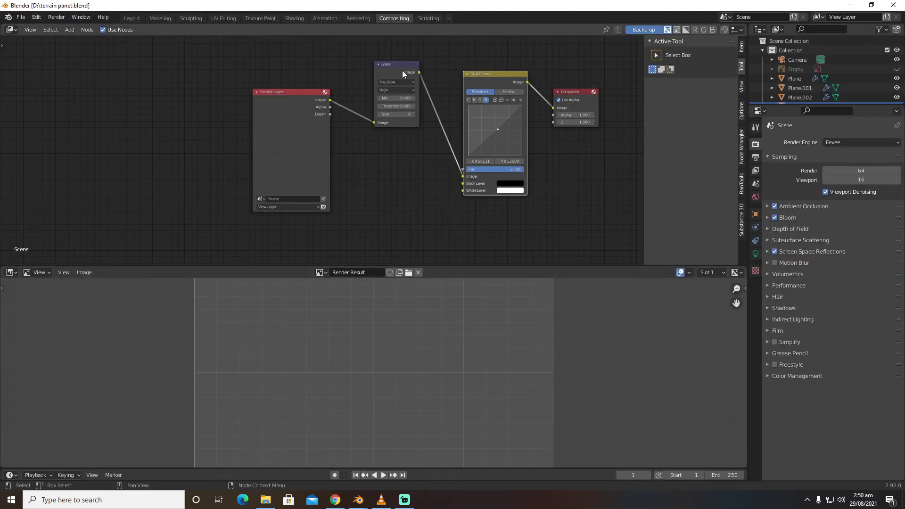
click(370, 495)
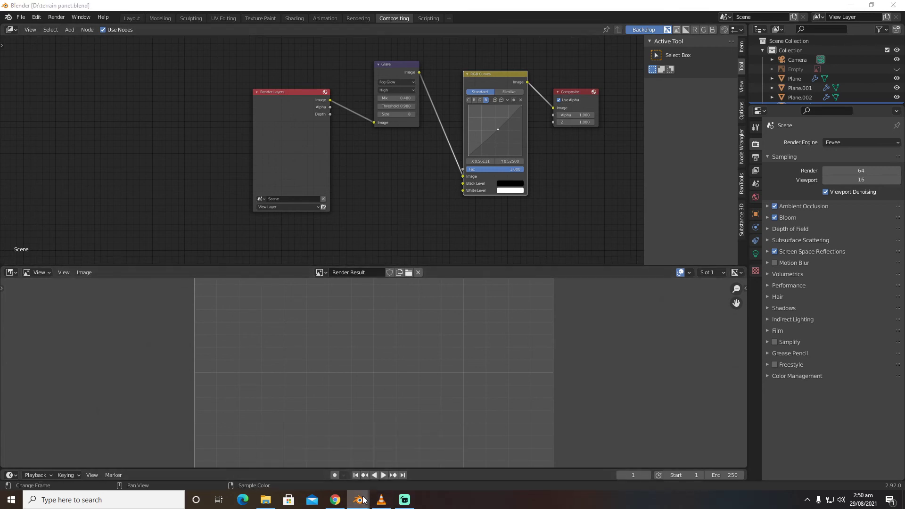
Step: Switch back to the for tut lanscape file and insert a Glare node between Render Layers and RGB Curves
mouse_move(359, 500)
click(326, 460)
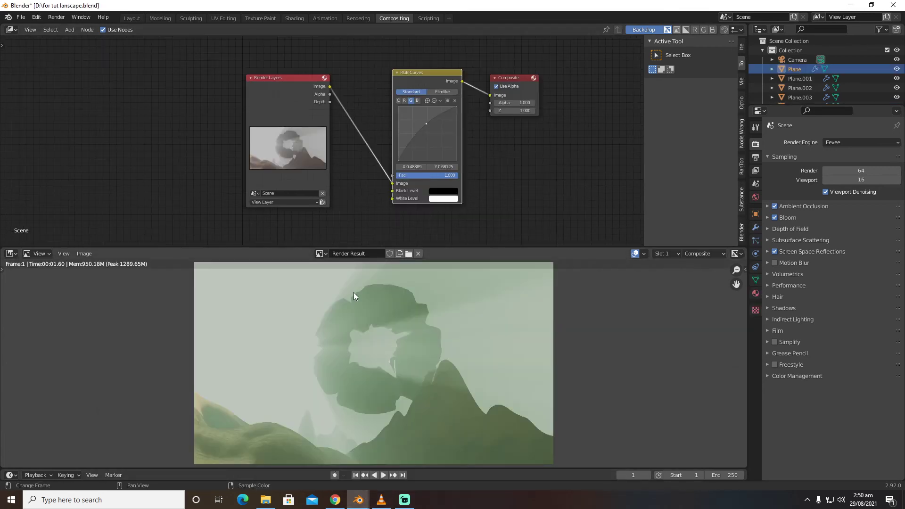
key(shift+a)
click(358, 196)
text(glare)
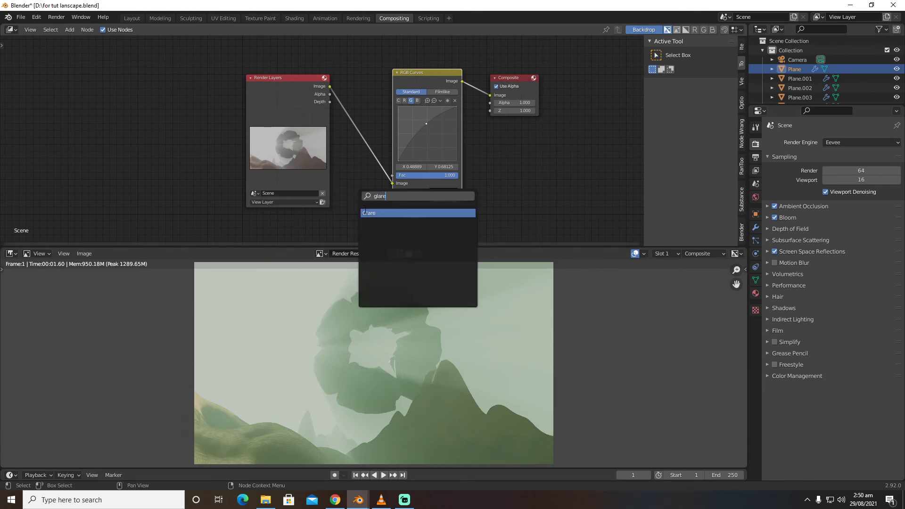
key(Return)
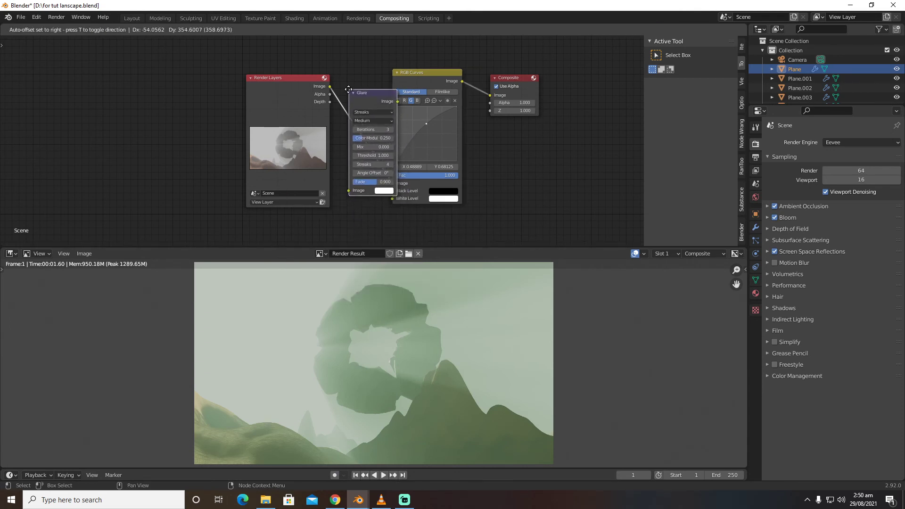
click(351, 89)
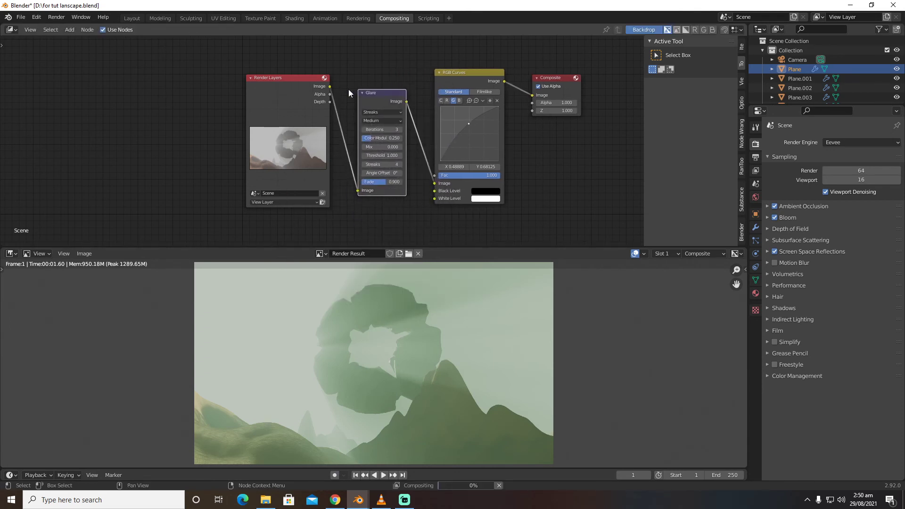
Step: Set the Glare node's type to Fog Glow and its Mix to 0.300
click(390, 112)
click(384, 132)
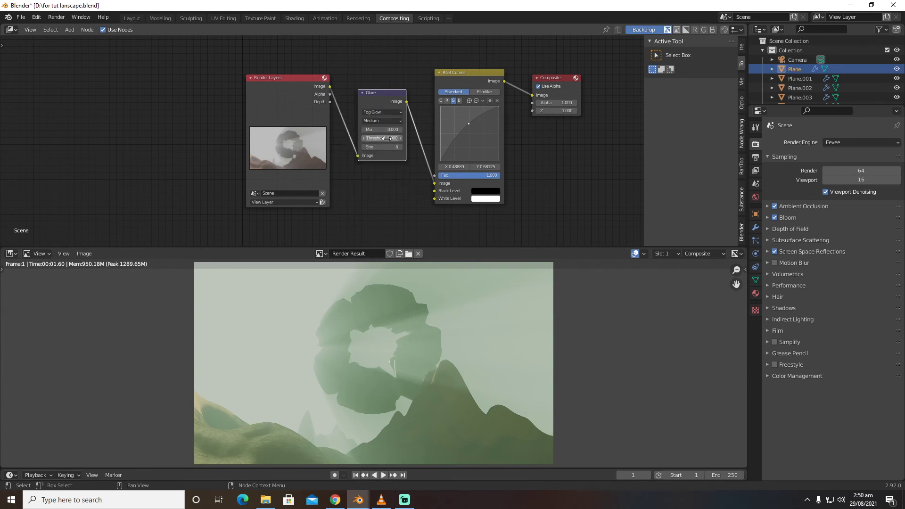
scroll(447, 324, down, 2)
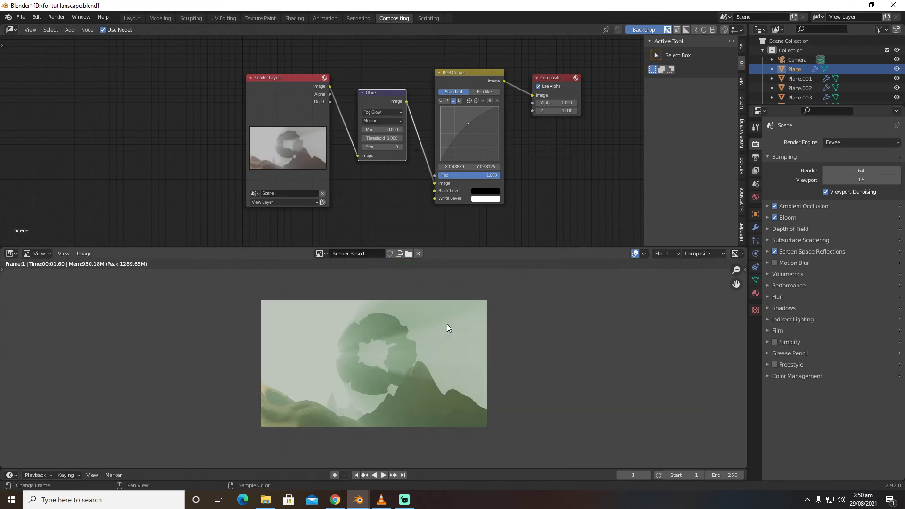
scroll(447, 322, up, 2)
click(400, 129)
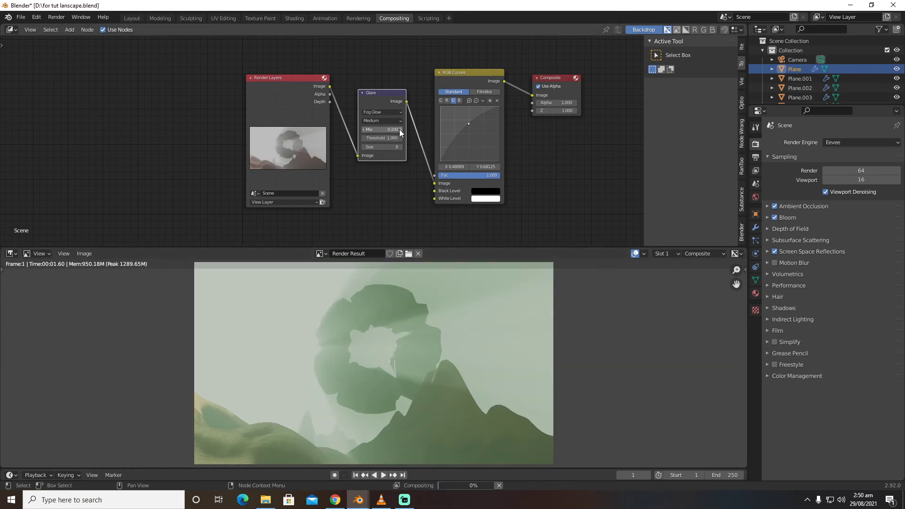
click(401, 129)
click(401, 129)
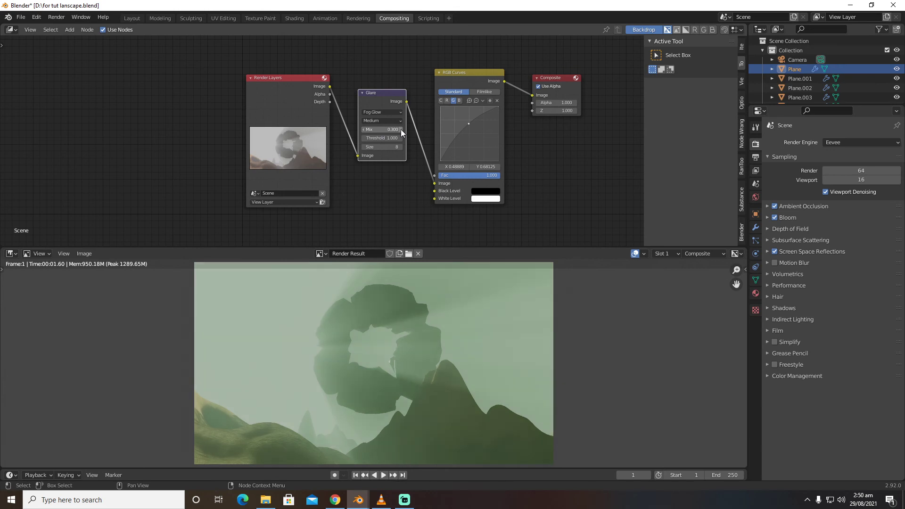
click(401, 129)
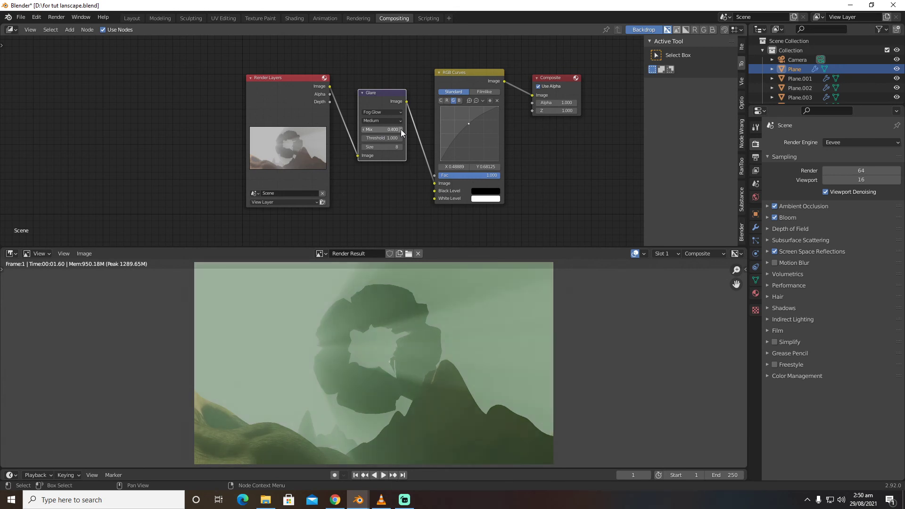
click(365, 129)
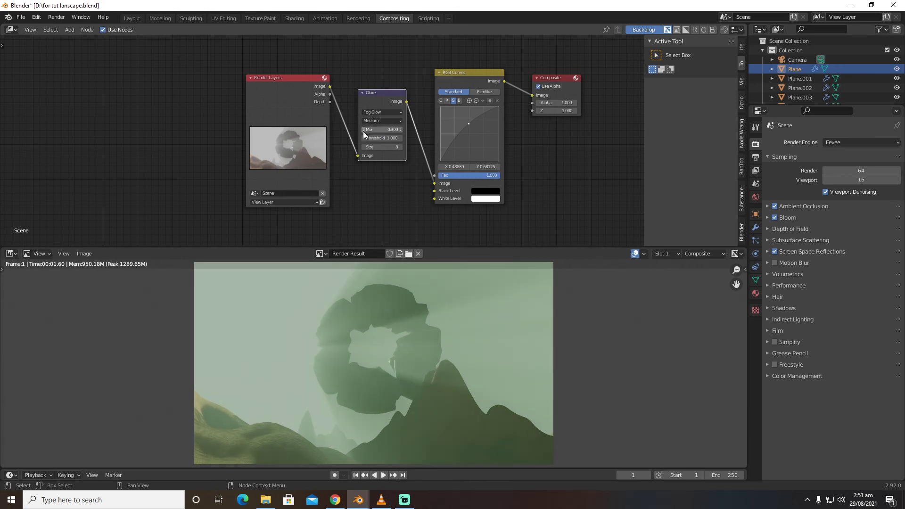
Step: Add a Wireframe modifier to the torus in the Layout workspace, with Replace Original disabled and Material Offset 2
click(132, 18)
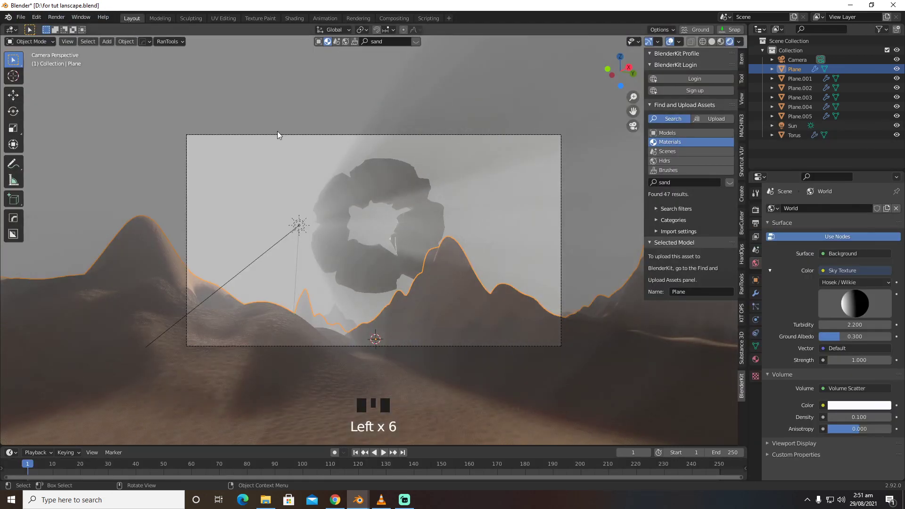
click(385, 183)
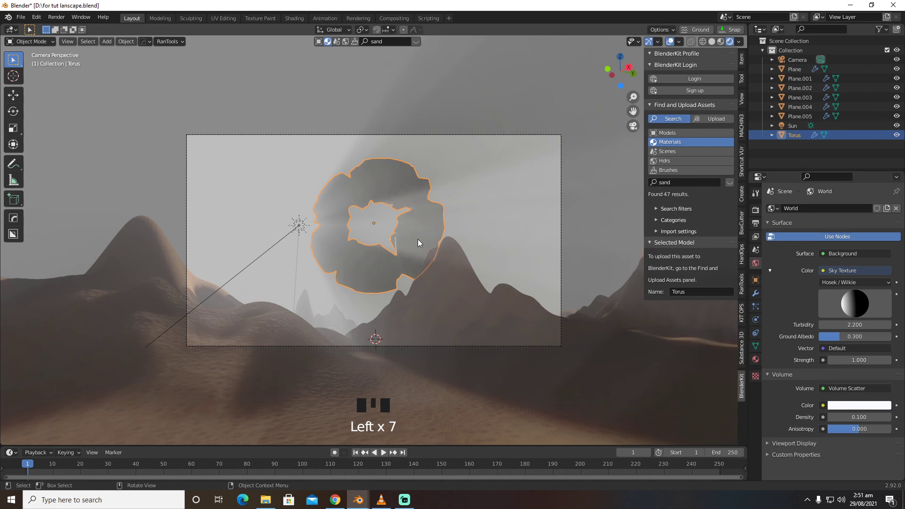
click(756, 294)
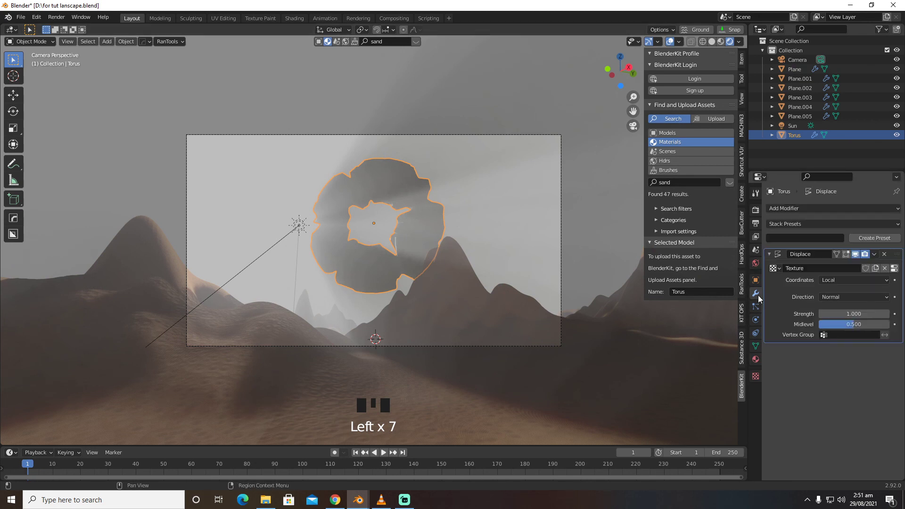
click(822, 207)
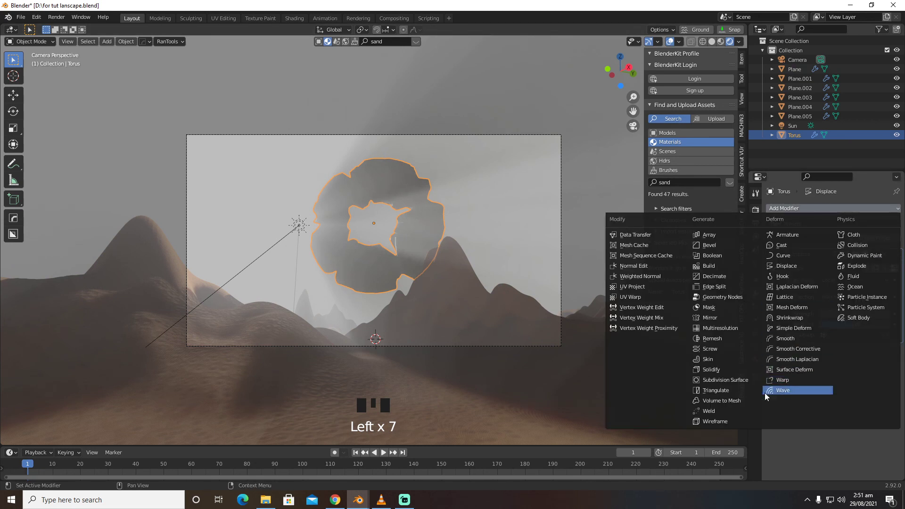
click(725, 421)
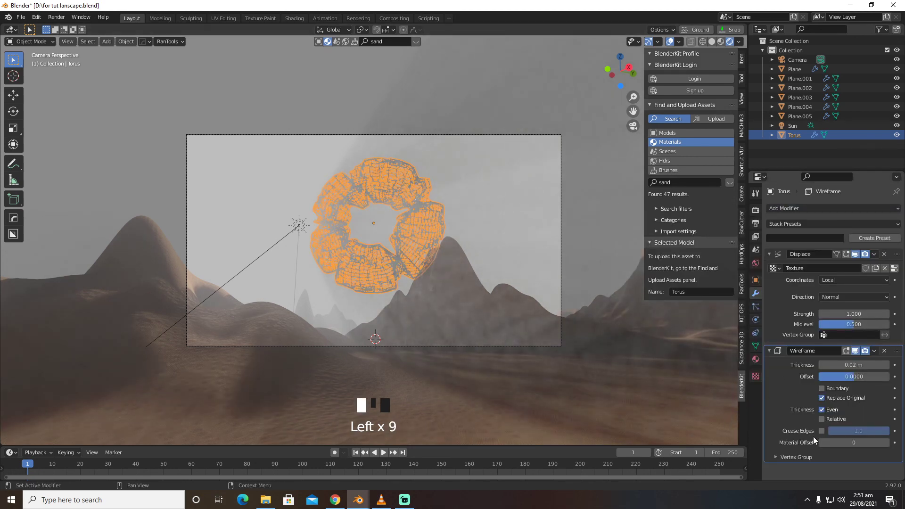
click(836, 398)
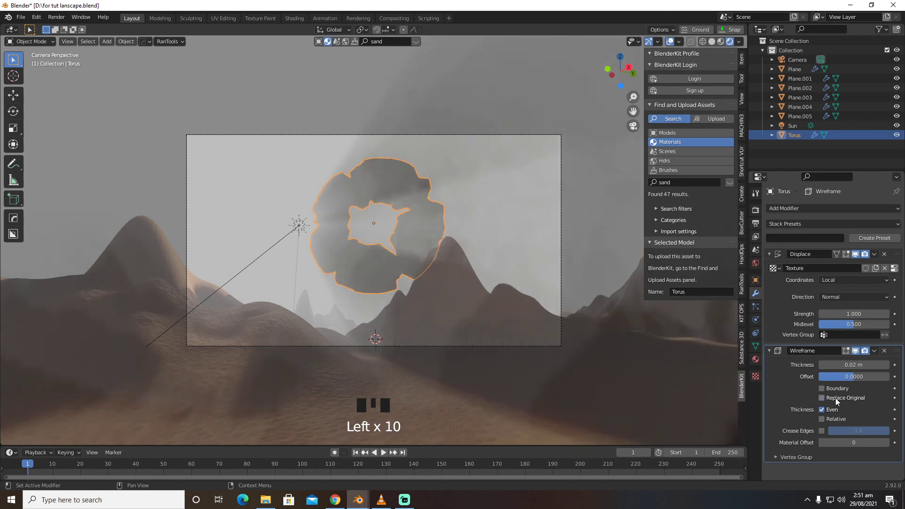
click(886, 443)
click(887, 443)
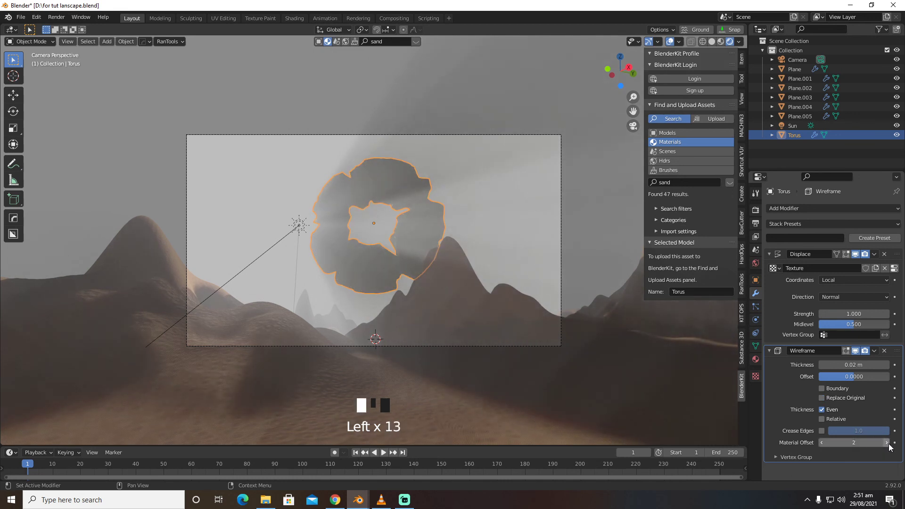
Step: Create two material slots with new materials on the torus and save the file
click(756, 360)
click(849, 251)
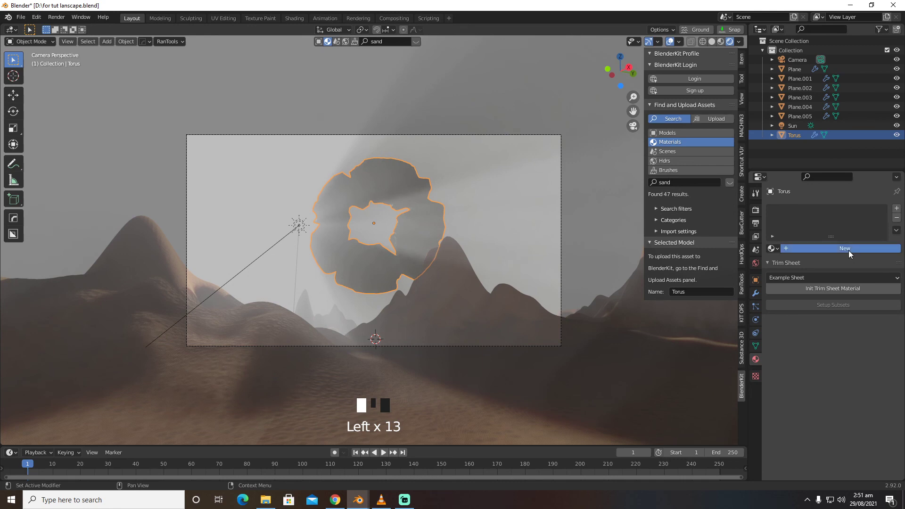
click(897, 208)
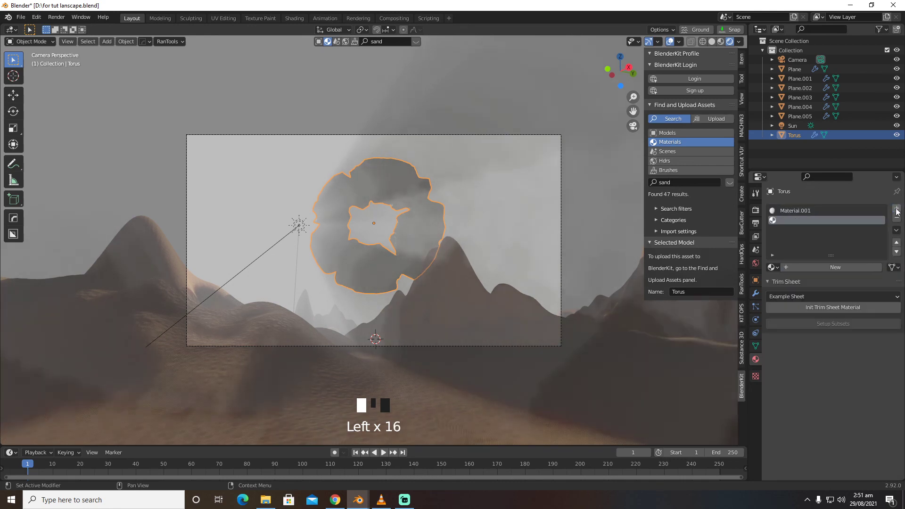
click(842, 267)
click(850, 325)
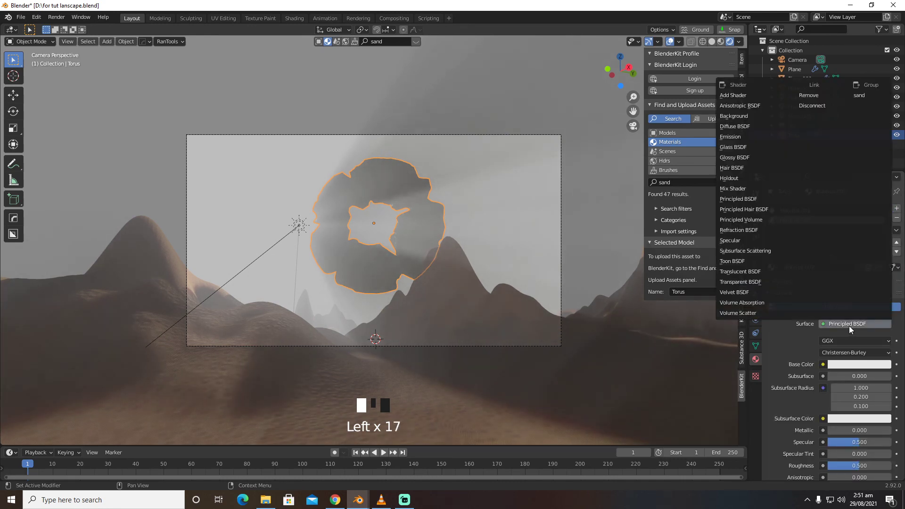
key(ctrl+s)
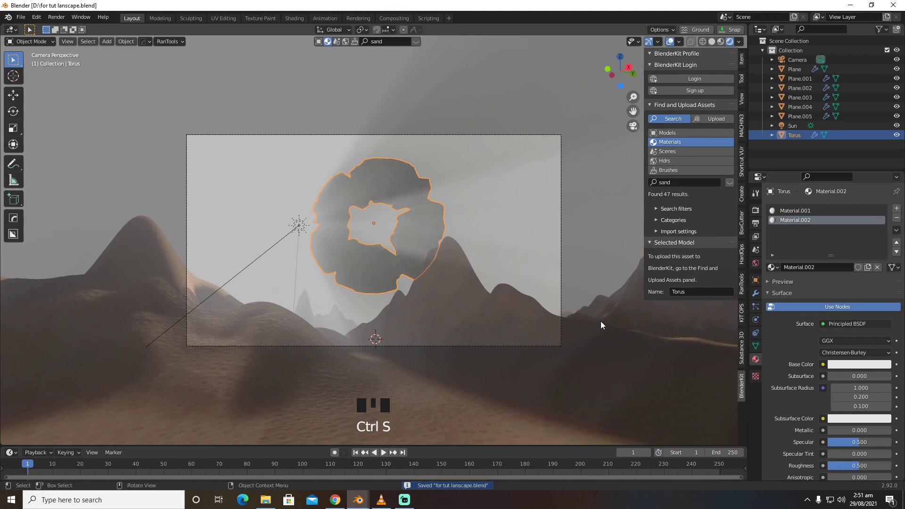
Step: Change the torus's second material to an Emission shader with strength 5 and an orange-red color (H 0.015, S 0.990, V 1.000)
click(847, 325)
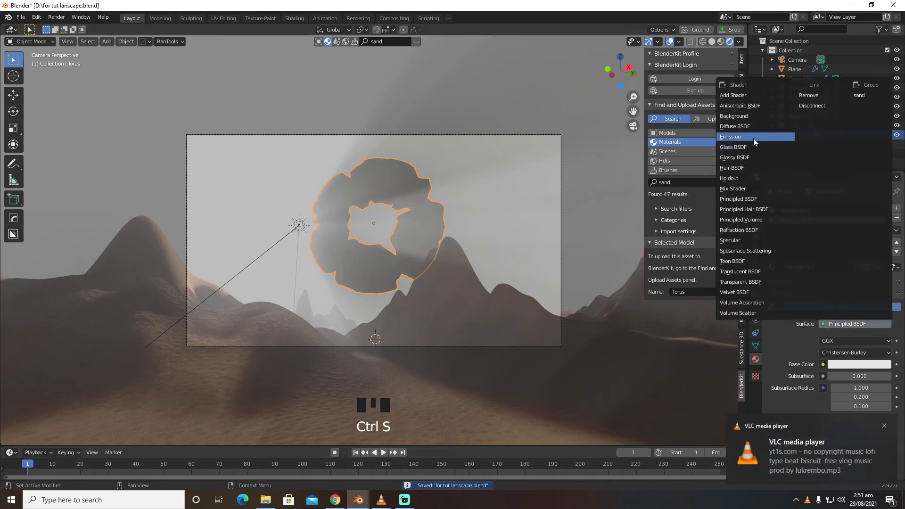
click(753, 137)
click(851, 352)
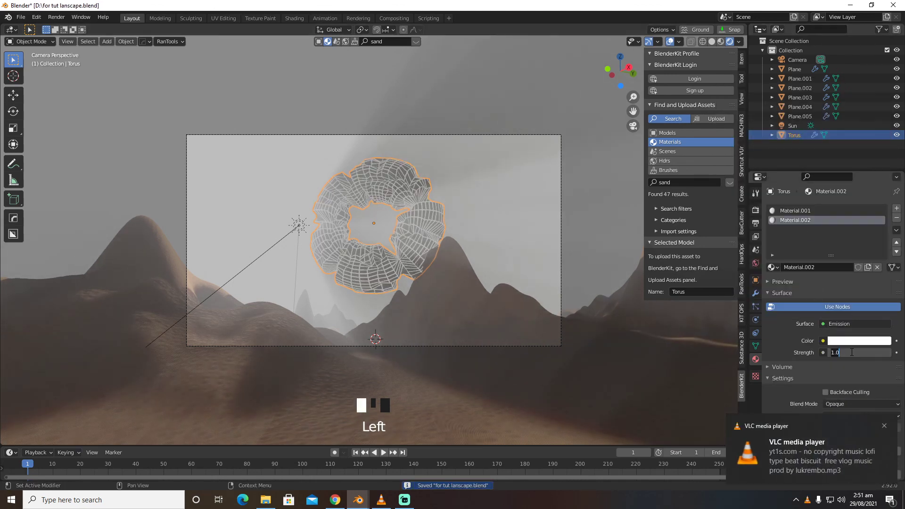
key(Left)
text(5)
key(Return)
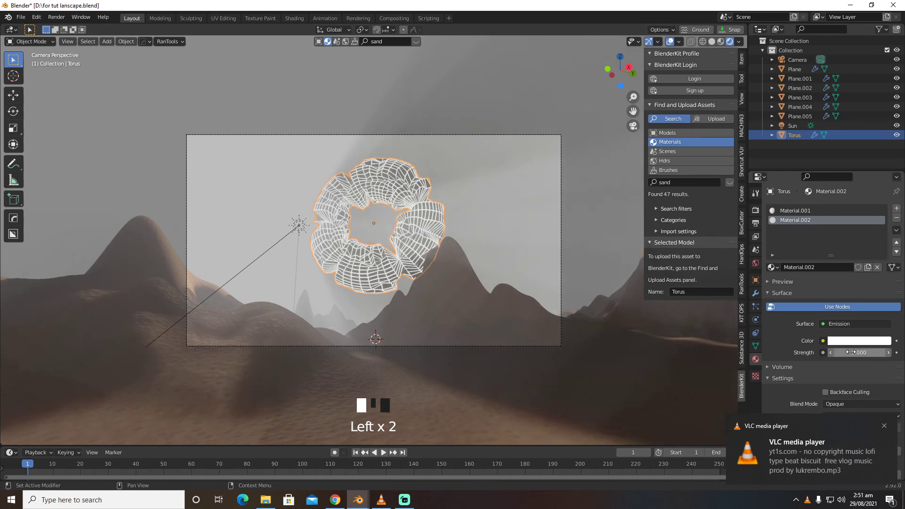
click(859, 340)
click(832, 272)
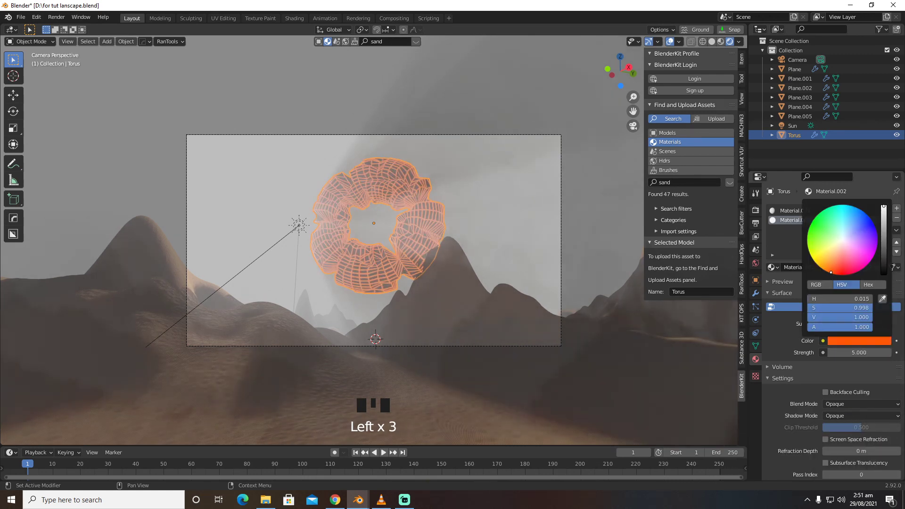
Step: Hide the viewport overlays and set the torus wireframe's emission strength to 20
click(671, 42)
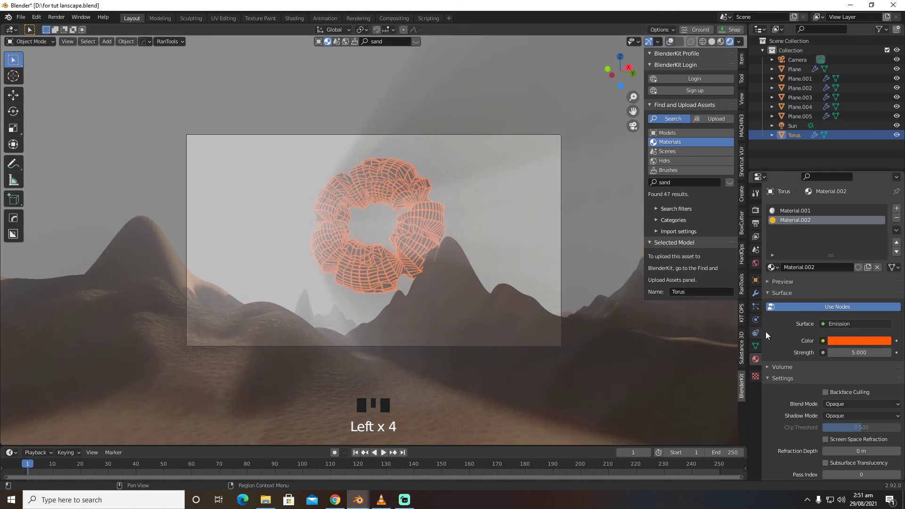
click(861, 353)
text(20)
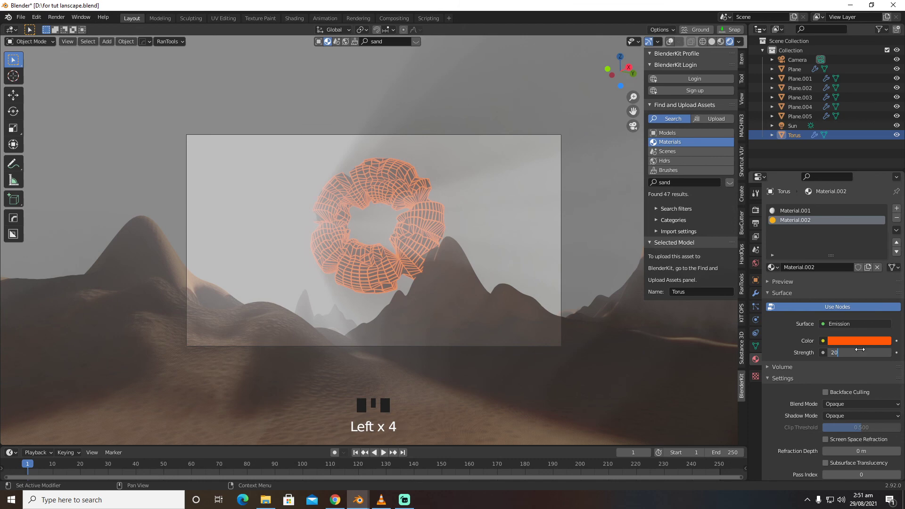
click(859, 349)
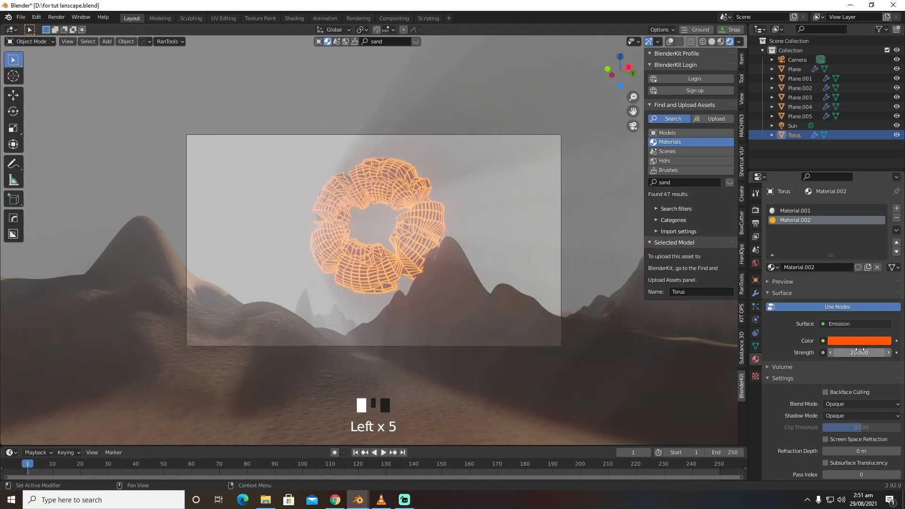
Step: Render a still image to check the glowing wireframe torus, then close the render window
click(57, 18)
click(63, 25)
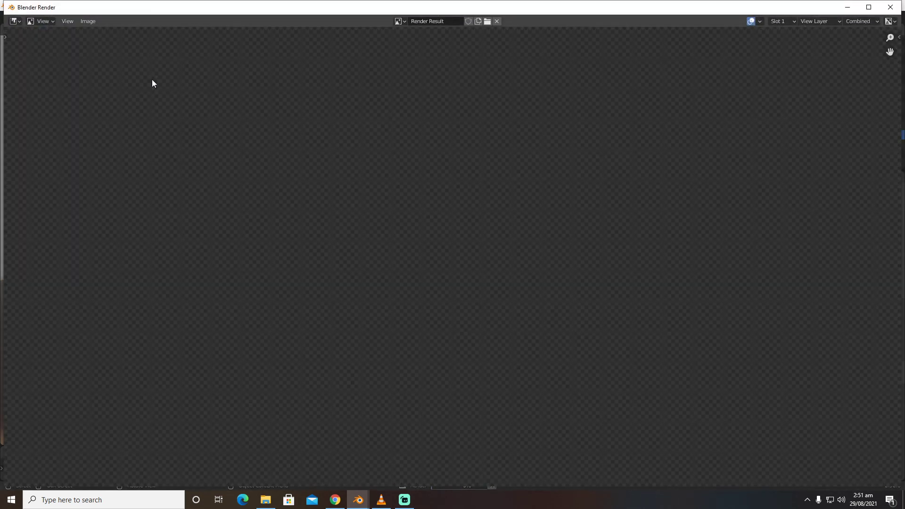
scroll(203, 108, down, 1)
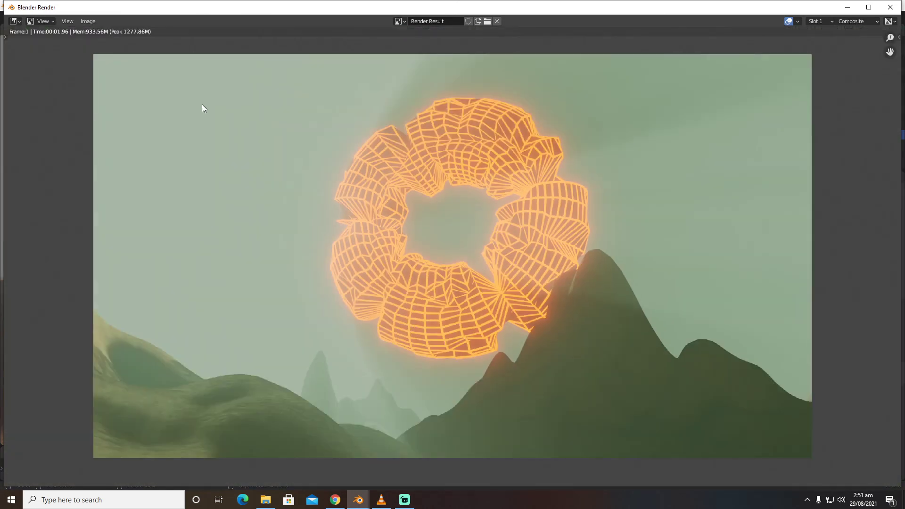
click(891, 7)
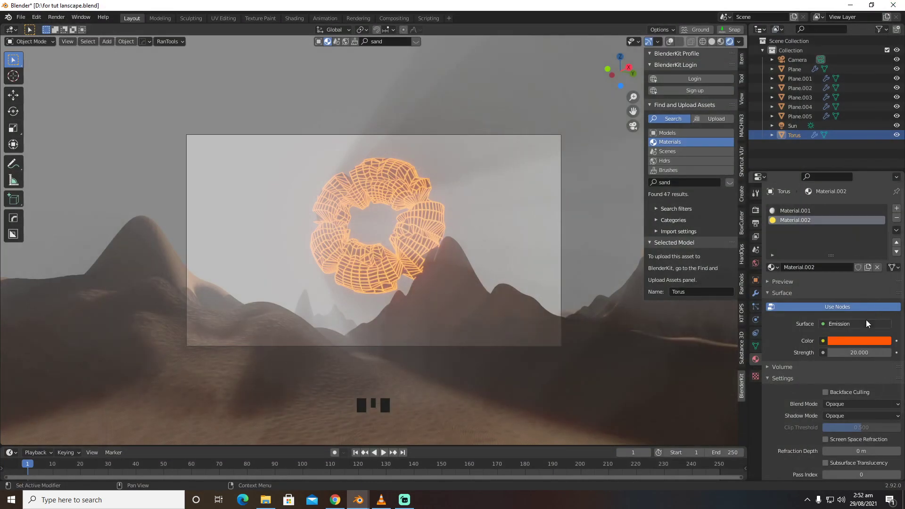
Step: Unlink the emission material from the torus's second slot and render the still image again
click(878, 267)
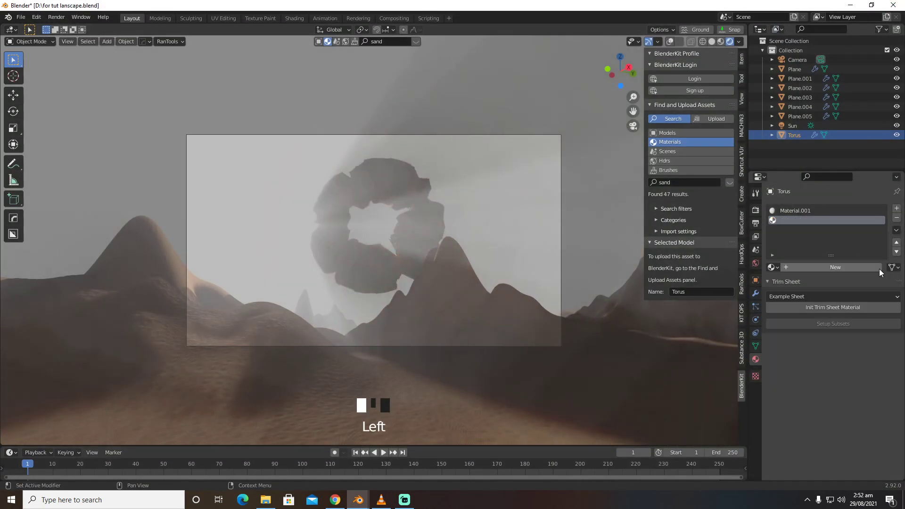
click(53, 19)
click(71, 27)
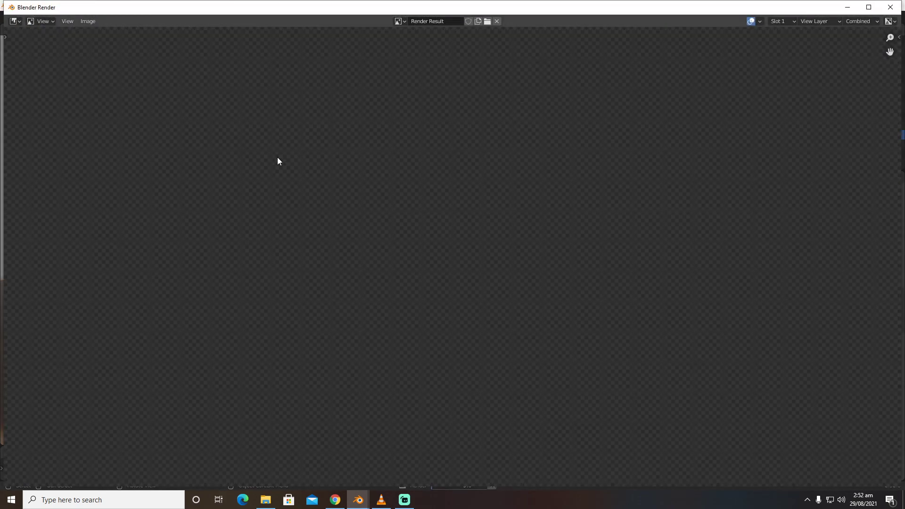